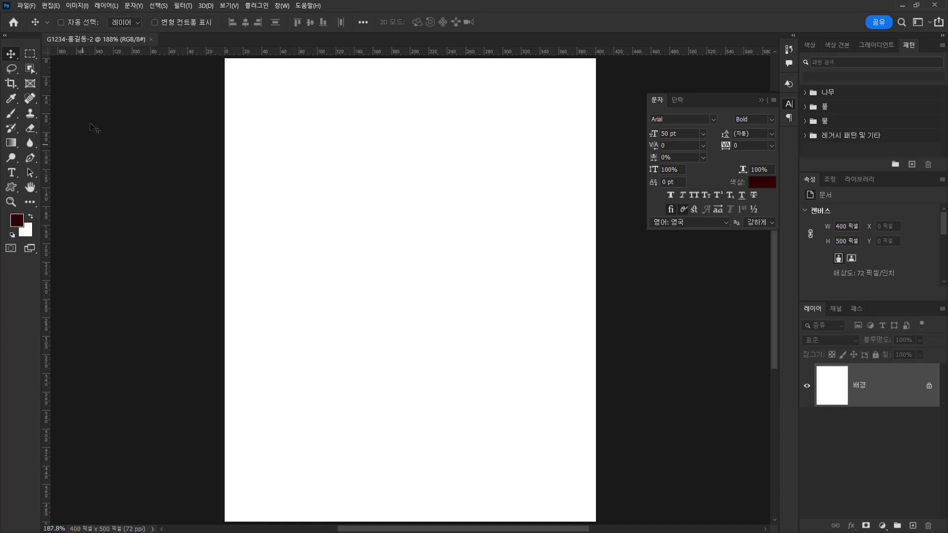
Step: Show the grid over the blank 400 × 500 px canvas
{"action": "left_click", "coordinate": [231, 7]}
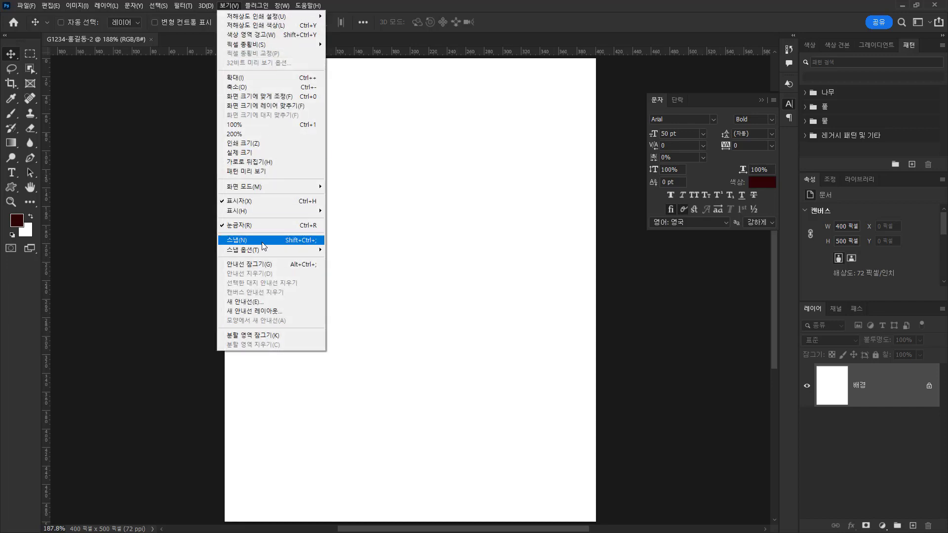
{"action": "mouse_move", "coordinate": [276, 212]}
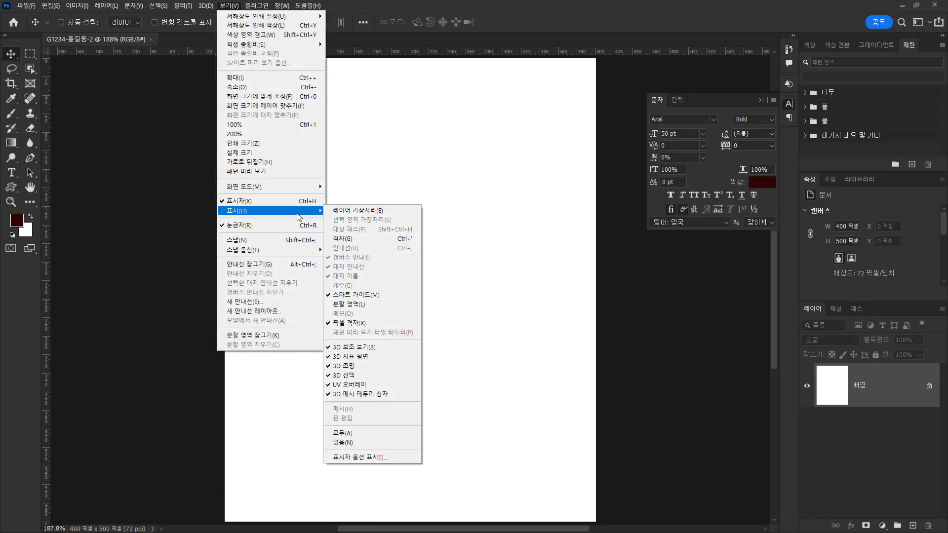
{"action": "left_click", "coordinate": [368, 239]}
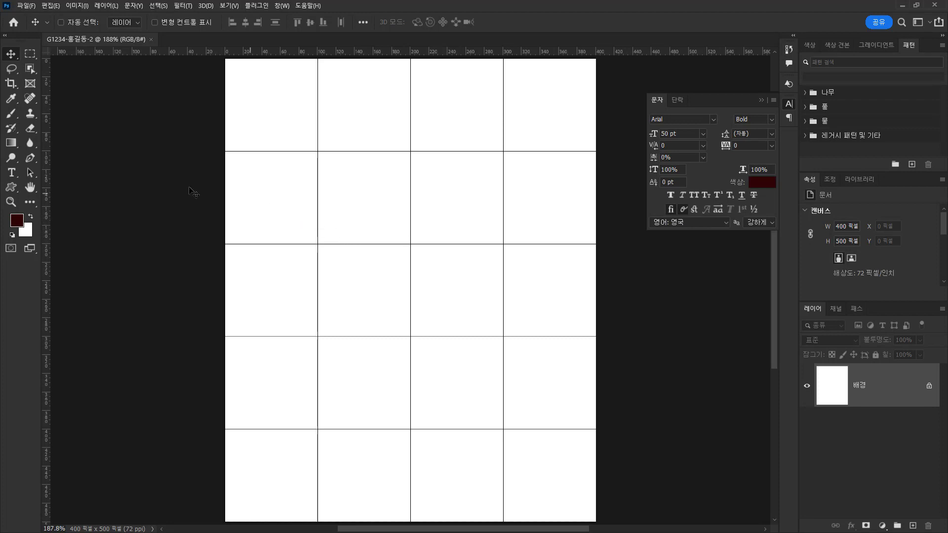
Step: Add vertical guides at 50 and 350 px and horizontal guides at 50 and 450 px
{"action": "left_click_drag", "start_coordinate": [45, 168], "coordinate": [271, 170]}
{"action": "left_click_drag", "start_coordinate": [47, 186], "coordinate": [550, 211]}
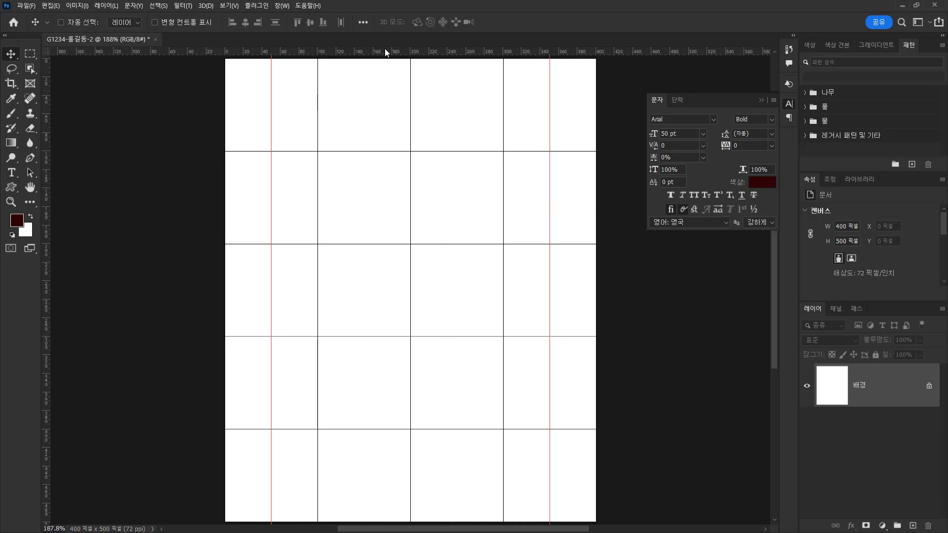
{"action": "left_click_drag", "start_coordinate": [394, 54], "coordinate": [389, 104]}
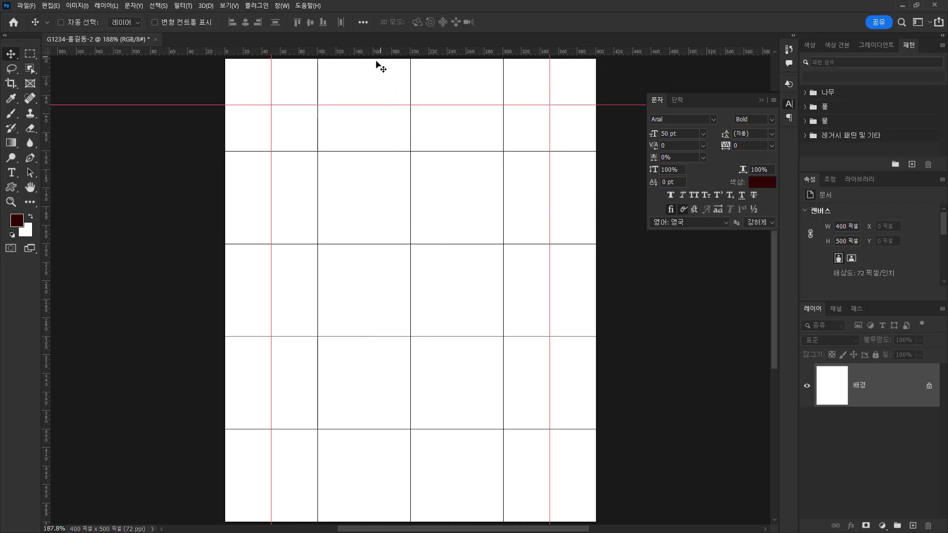
{"action": "left_click_drag", "start_coordinate": [381, 56], "coordinate": [396, 476]}
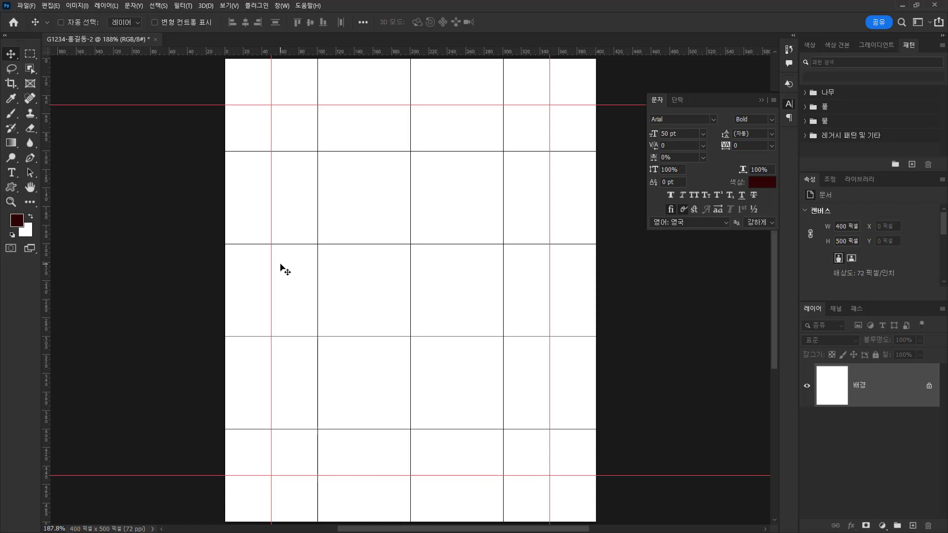
Step: Copy the entire 2급-2.jpg music stand image and paste it into the blank 400 × 500 px document
{"action": "left_click_drag", "start_coordinate": [425, 1], "coordinate": [455, 4]}
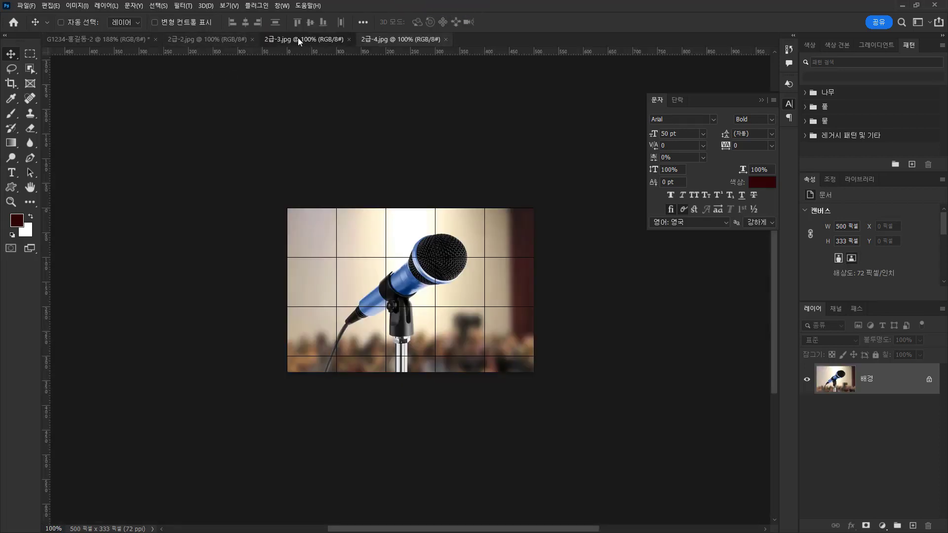
{"action": "left_click", "coordinate": [298, 39]}
{"action": "left_click", "coordinate": [203, 39]}
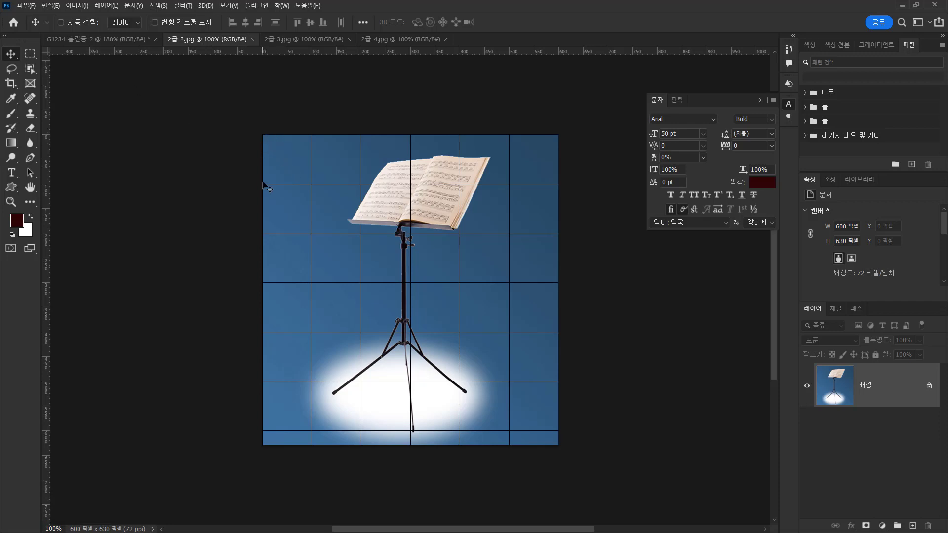
{"action": "key", "text": "ctrl+a"}
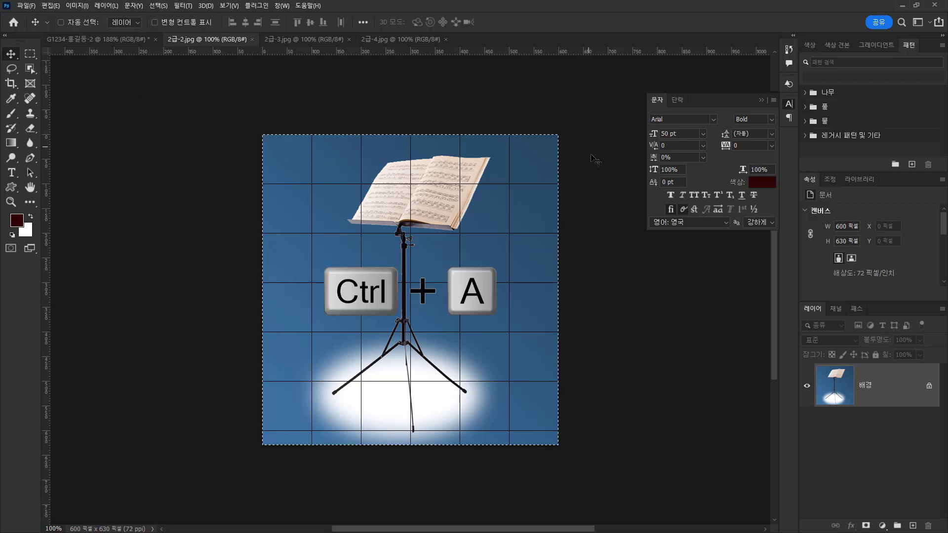
{"action": "key", "text": "ctrl+c"}
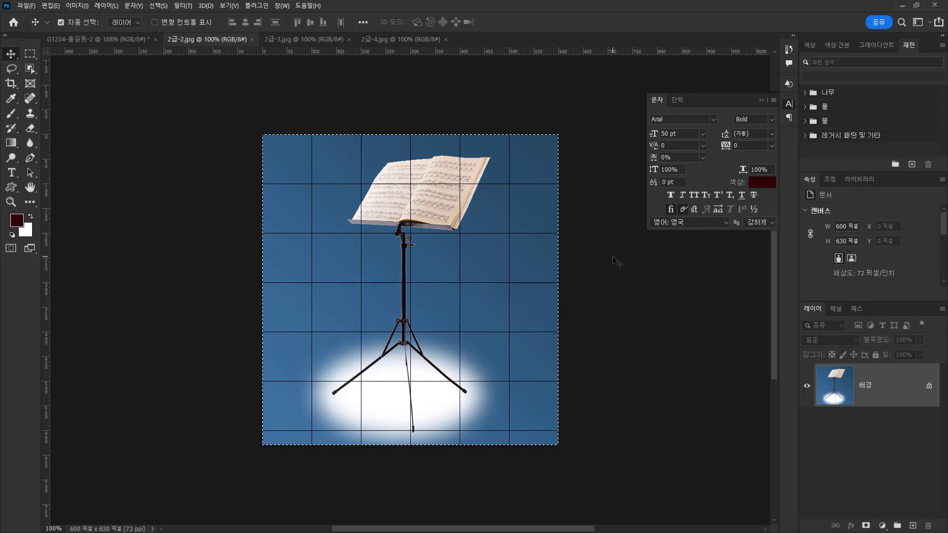
{"action": "left_click", "coordinate": [75, 40]}
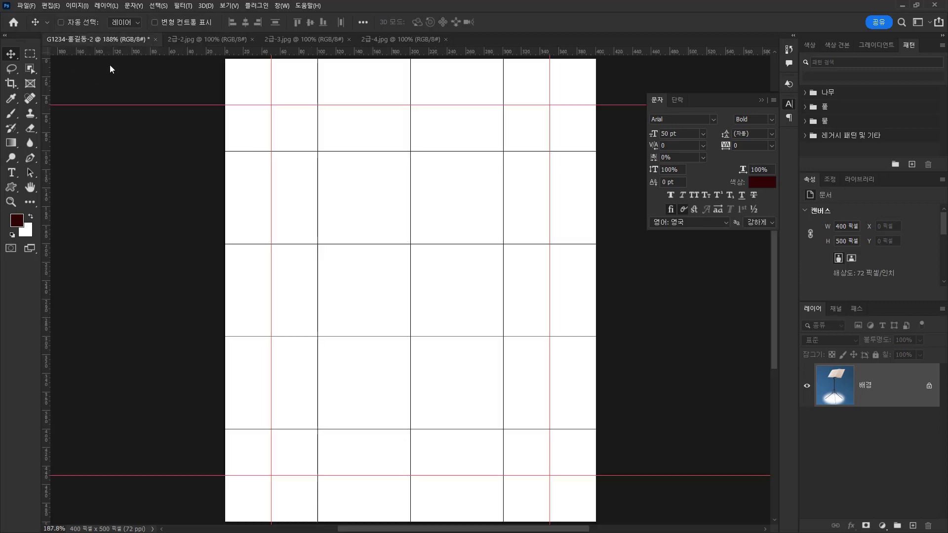
{"action": "key", "text": "ctrl+v"}
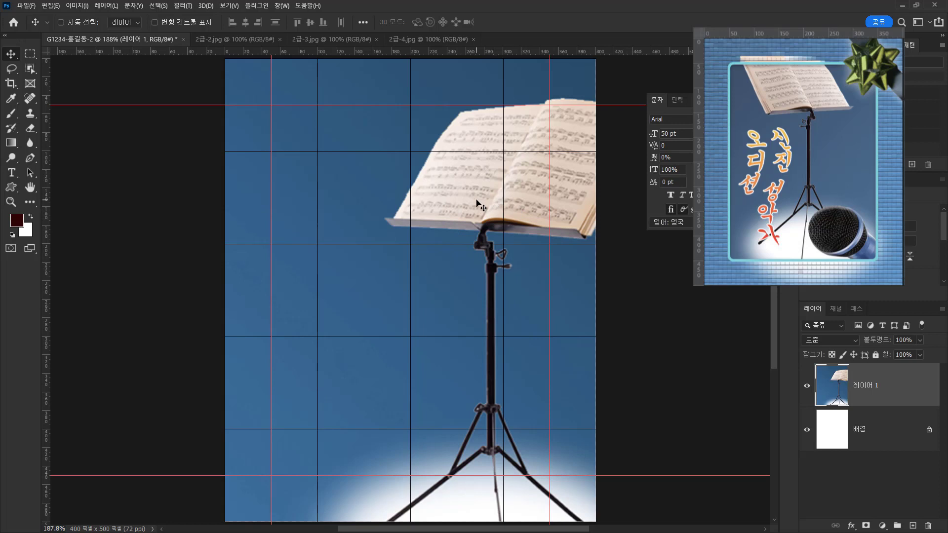
Step: Flip the pasted music stand layer horizontally with Free Transform
{"action": "key", "text": "ctrl+t"}
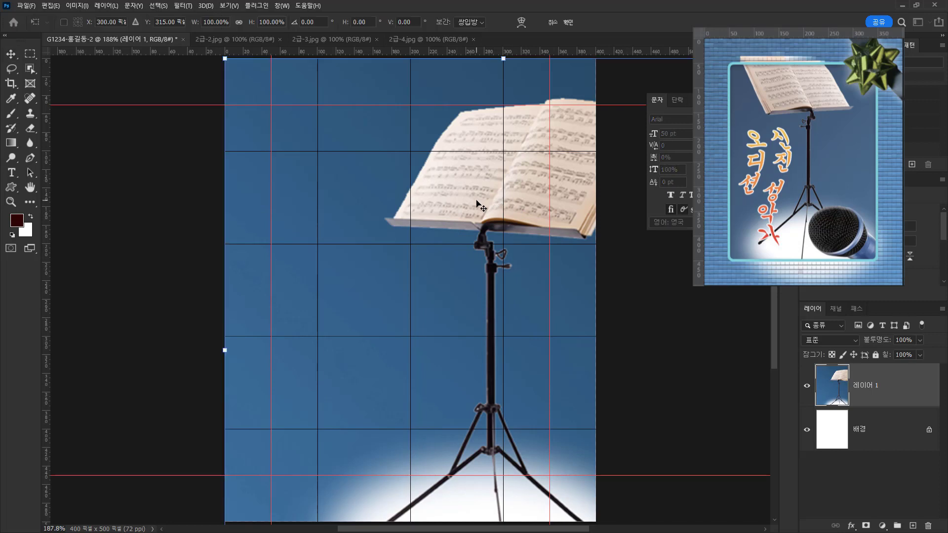
{"action": "right_click", "coordinate": [446, 195]}
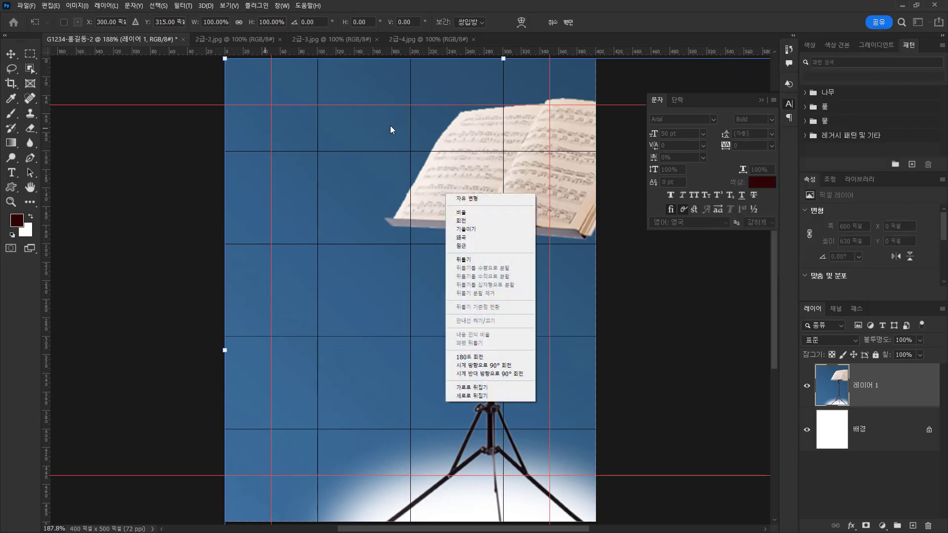
{"action": "left_click", "coordinate": [484, 389]}
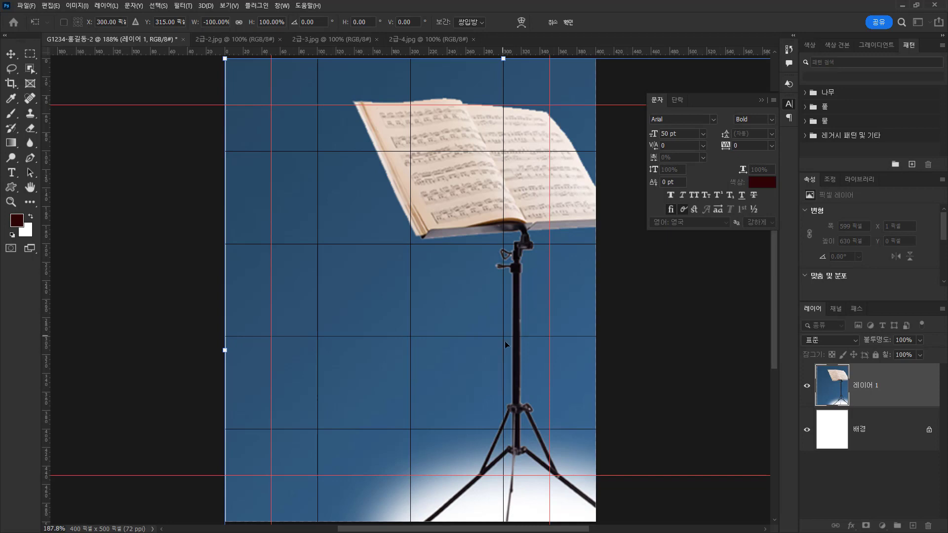
Step: Scale the music stand layer to about 483 × 508 px and position it to cover the canvas with the whole stand in view
{"action": "left_click_drag", "start_coordinate": [225, 58], "coordinate": [333, 171]}
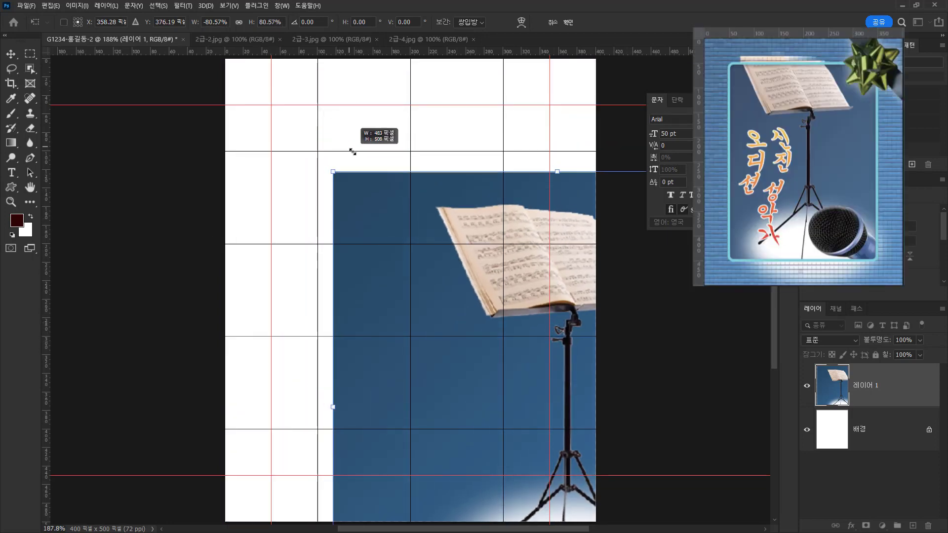
{"action": "left_click_drag", "start_coordinate": [452, 355], "coordinate": [327, 256]}
{"action": "left_click_drag", "start_coordinate": [349, 302], "coordinate": [351, 295]}
{"action": "key", "text": "Down"}
{"action": "key", "text": "Down"}
{"action": "key", "text": "Up"}
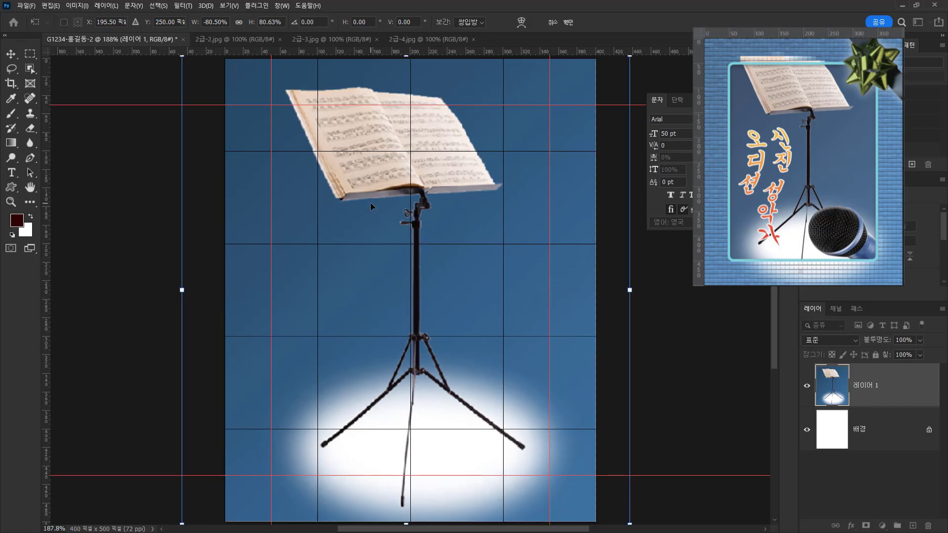
{"action": "key", "text": "Up"}
{"action": "key", "text": "Return"}
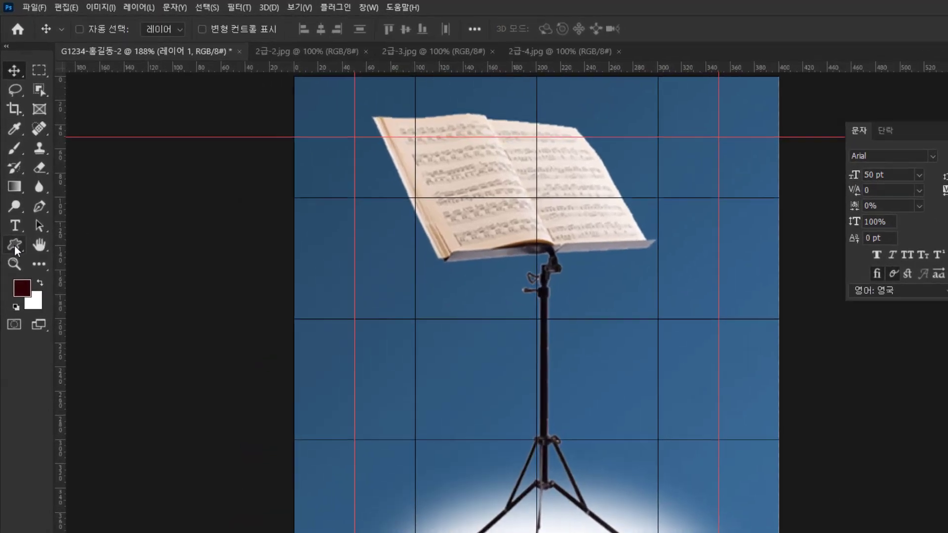
Step: Draw a rounded rectangle path with a 10 px corner radius between the four guides, about 300 × 401 px
{"action": "left_click", "coordinate": [11, 188]}
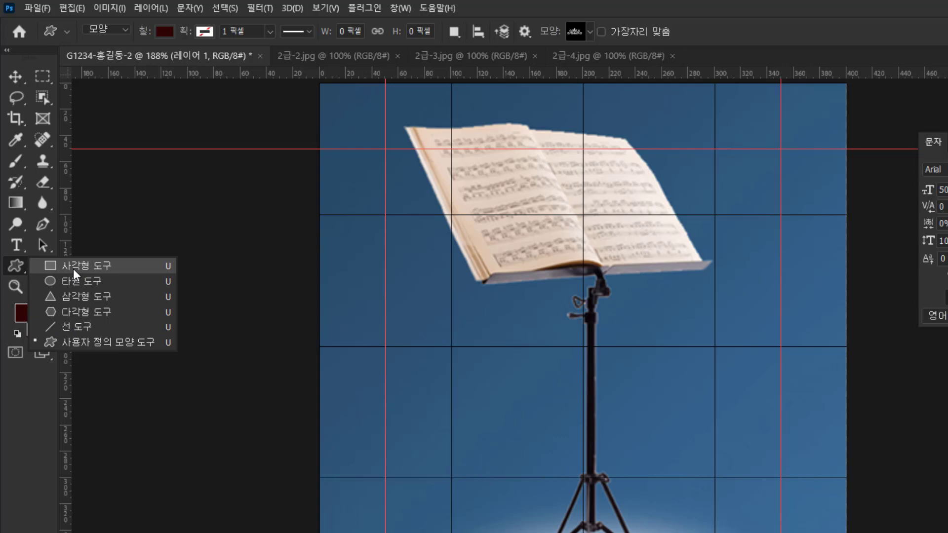
{"action": "left_click", "coordinate": [74, 269]}
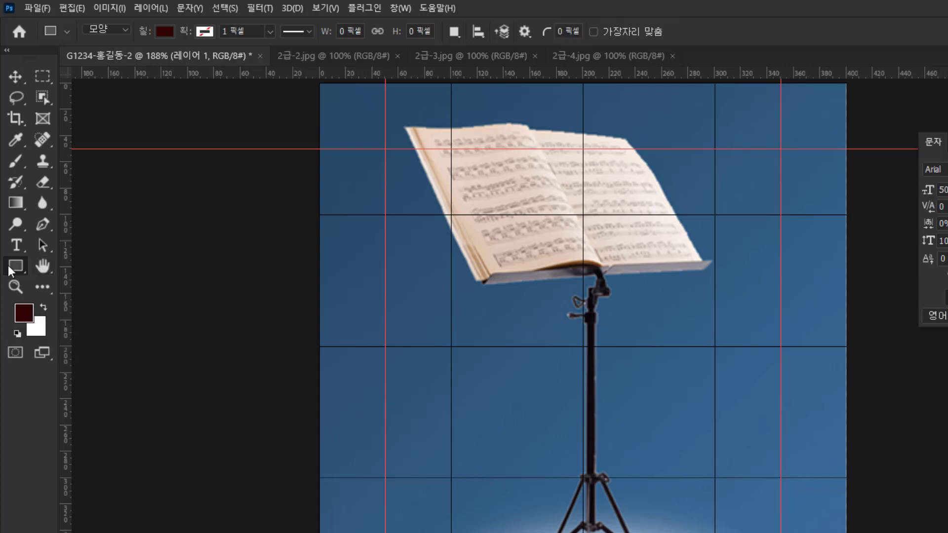
{"action": "left_click", "coordinate": [124, 31]}
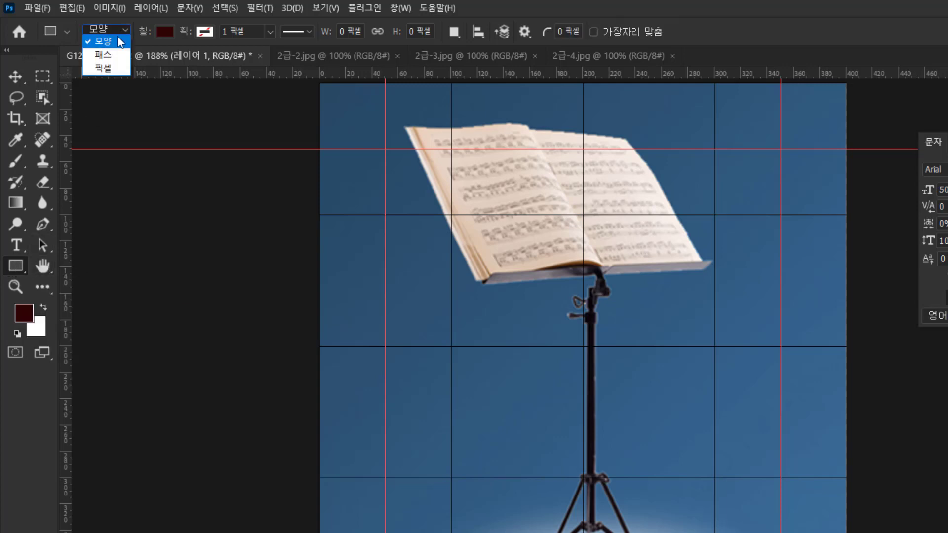
{"action": "left_click", "coordinate": [109, 54]}
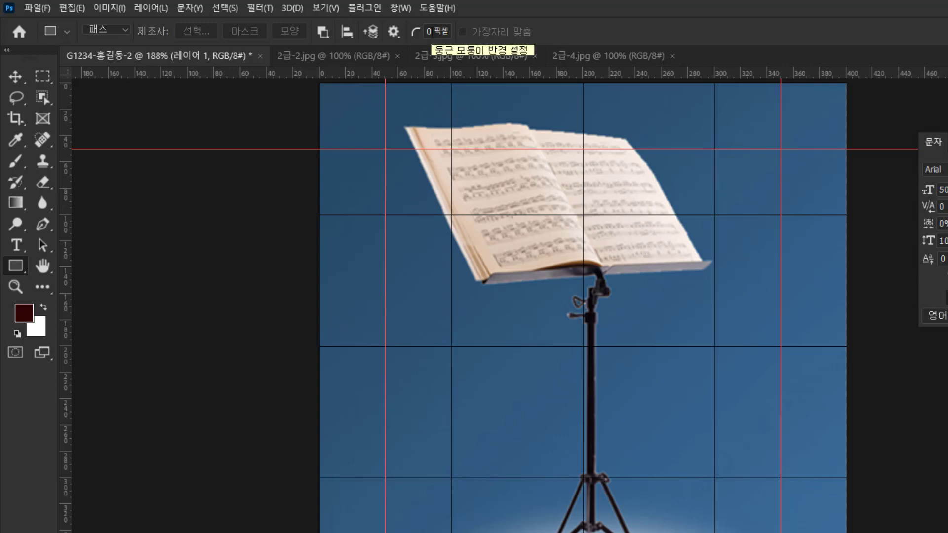
{"action": "left_click", "coordinate": [433, 32]}
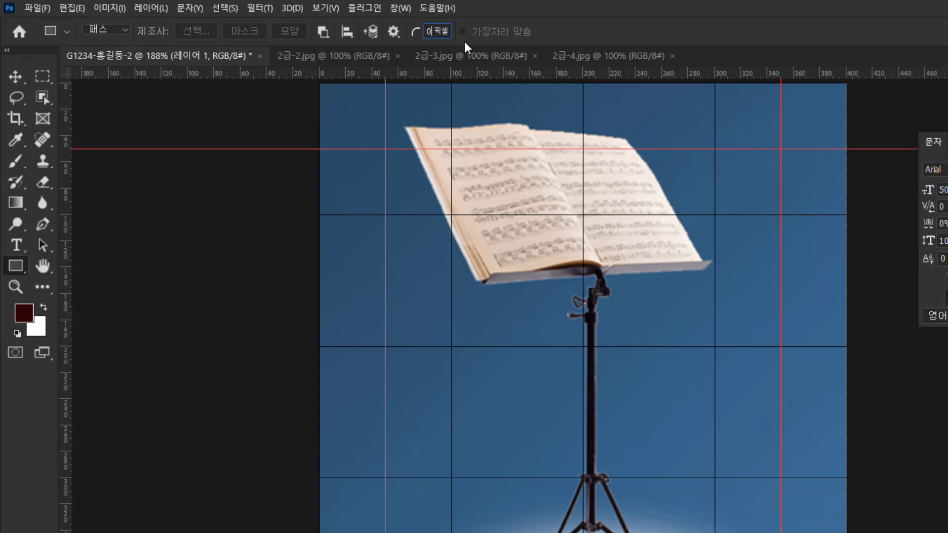
{"action": "type", "text": "10"}
{"action": "left_click_drag", "start_coordinate": [385, 148], "coordinate": [771, 532]}
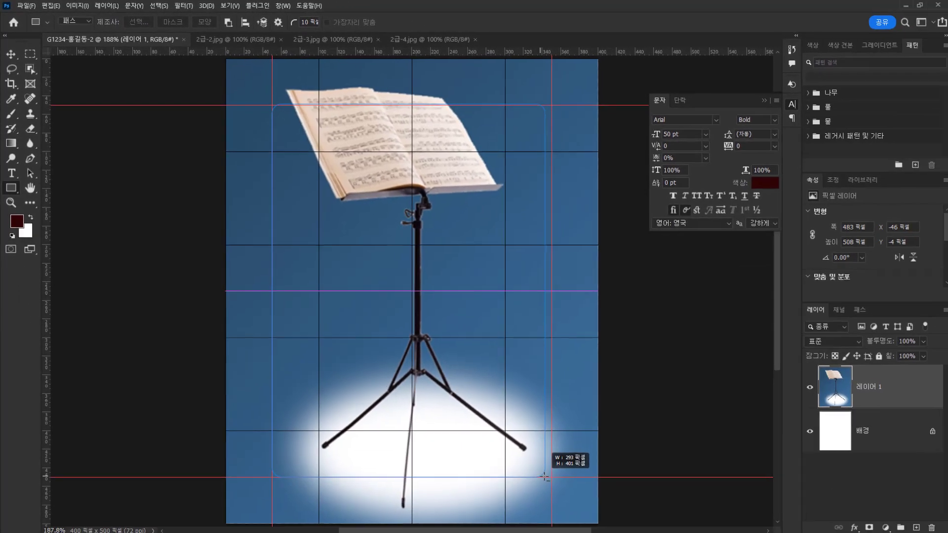
{"action": "left_click_drag", "start_coordinate": [545, 477], "coordinate": [549, 475]}
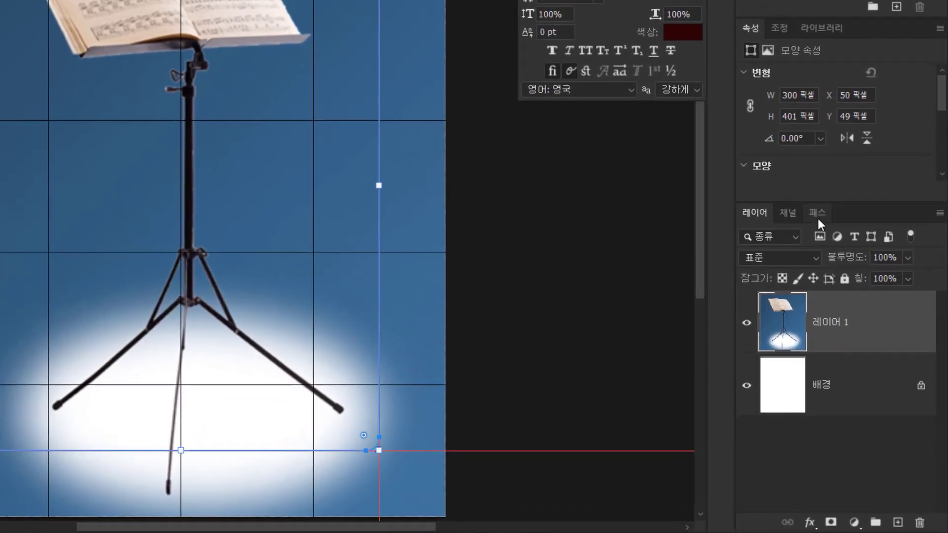
Step: Copy the part of the music stand image outside the rounded rectangle path onto a new layer
{"action": "left_click", "coordinate": [842, 281]}
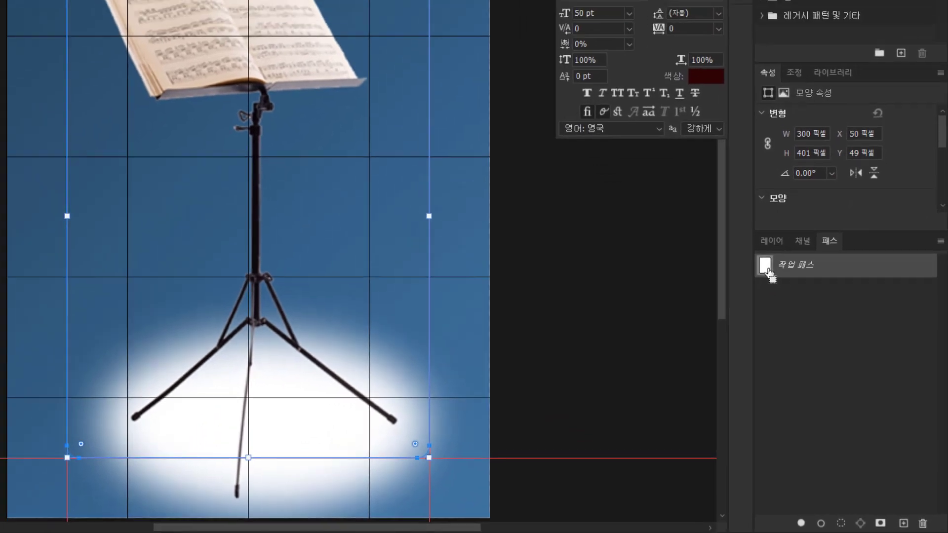
{"action": "left_click", "coordinate": [748, 239], "text": "ctrl"}
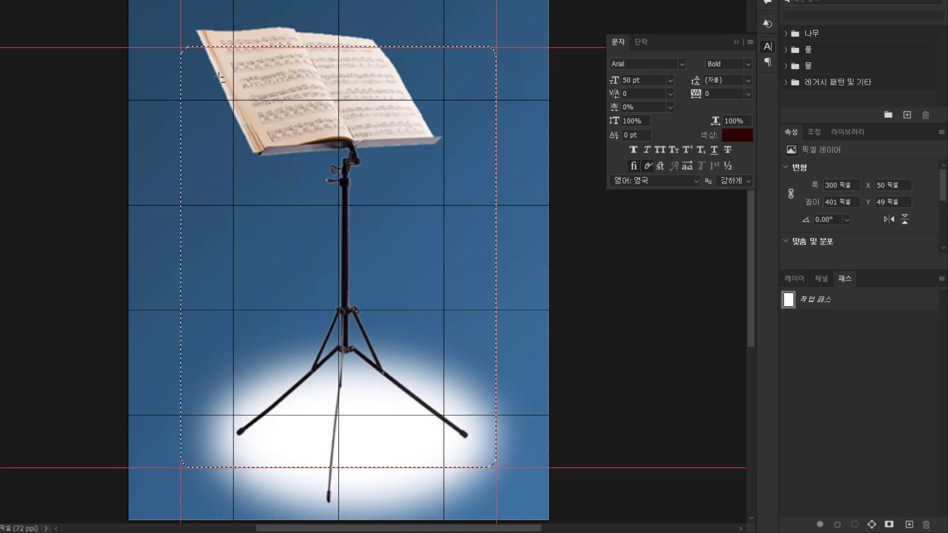
{"action": "key", "text": "ctrl+shift+i"}
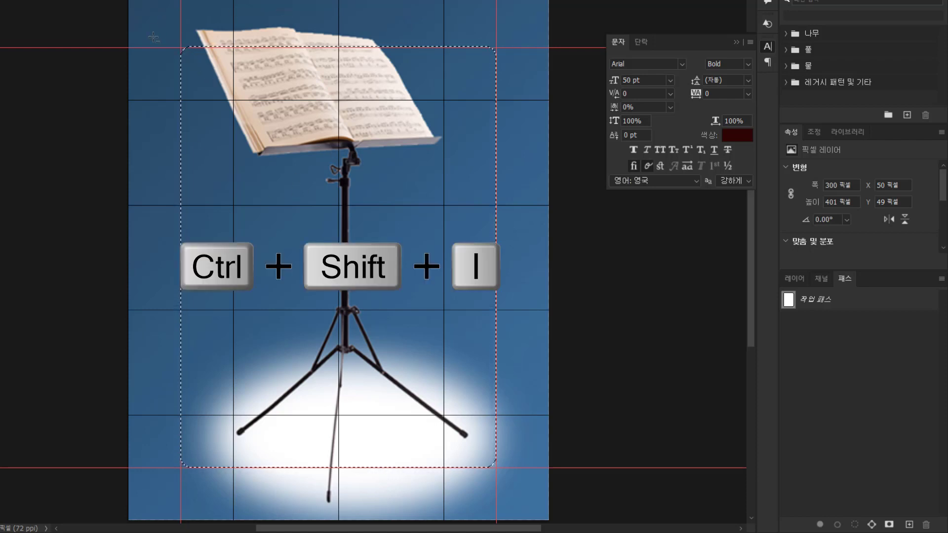
{"action": "key", "text": "ctrl+shift+i"}
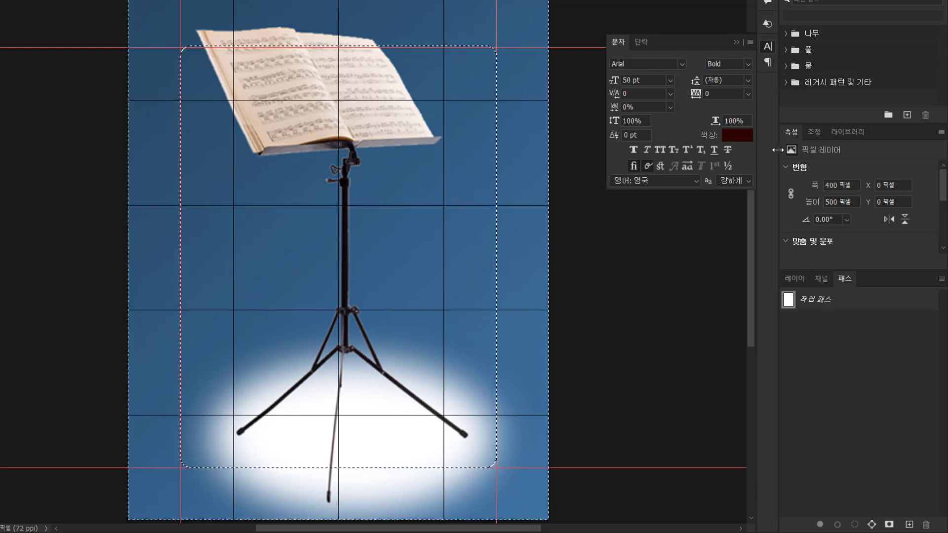
{"action": "left_click", "coordinate": [795, 280]}
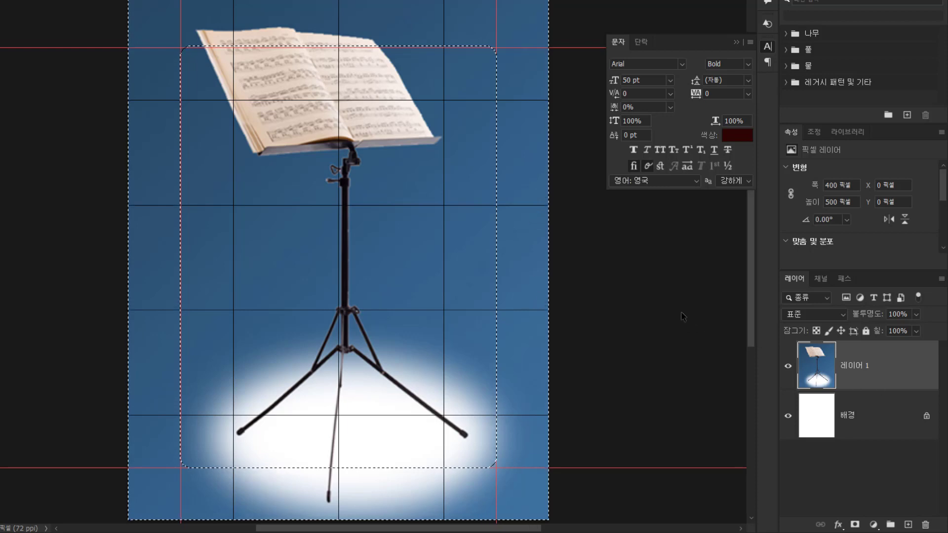
{"action": "key", "text": "ctrl+j"}
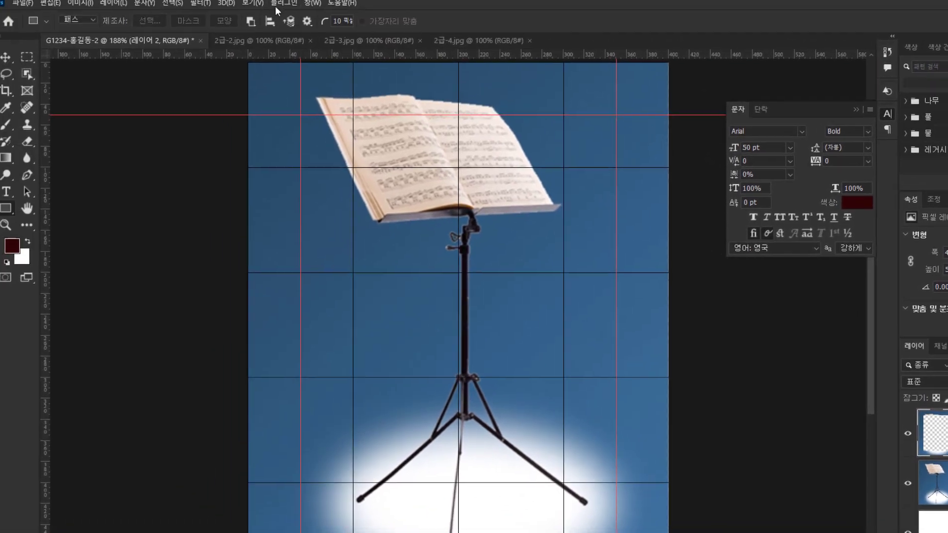
Step: Apply the Patchwork texture filter to the frame layer with a square size of 4 and a relief of 8
{"action": "left_click", "coordinate": [201, 3]}
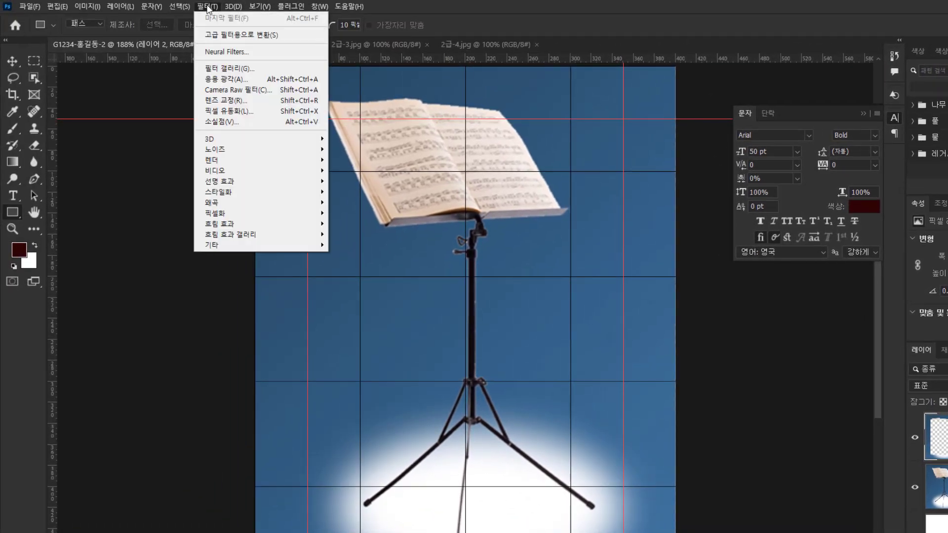
{"action": "left_click", "coordinate": [233, 68]}
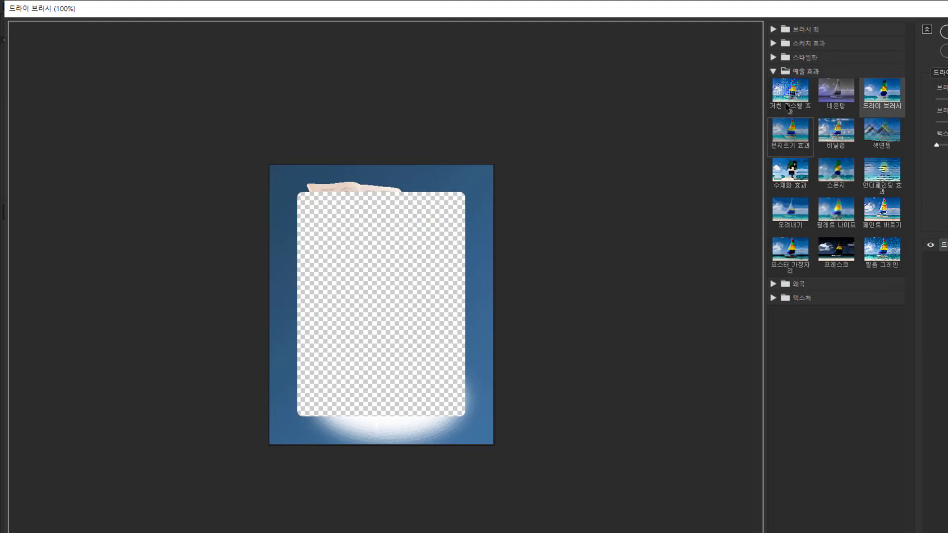
{"action": "left_click", "coordinate": [773, 298]}
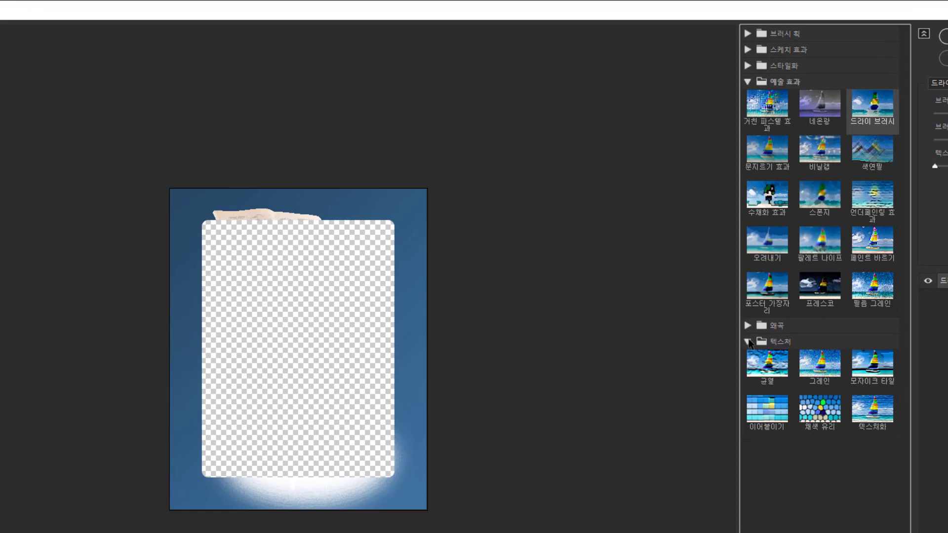
{"action": "left_click", "coordinate": [769, 425]}
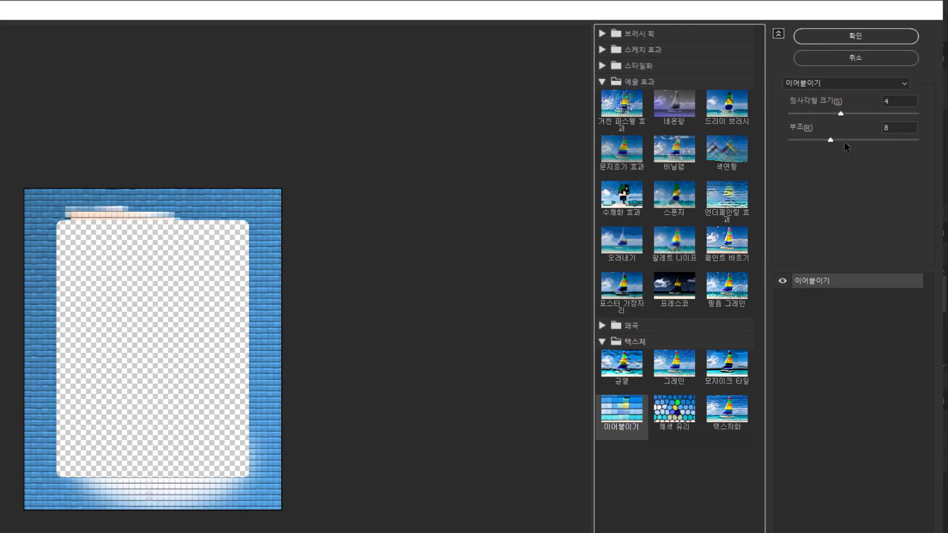
{"action": "left_click", "coordinate": [838, 84]}
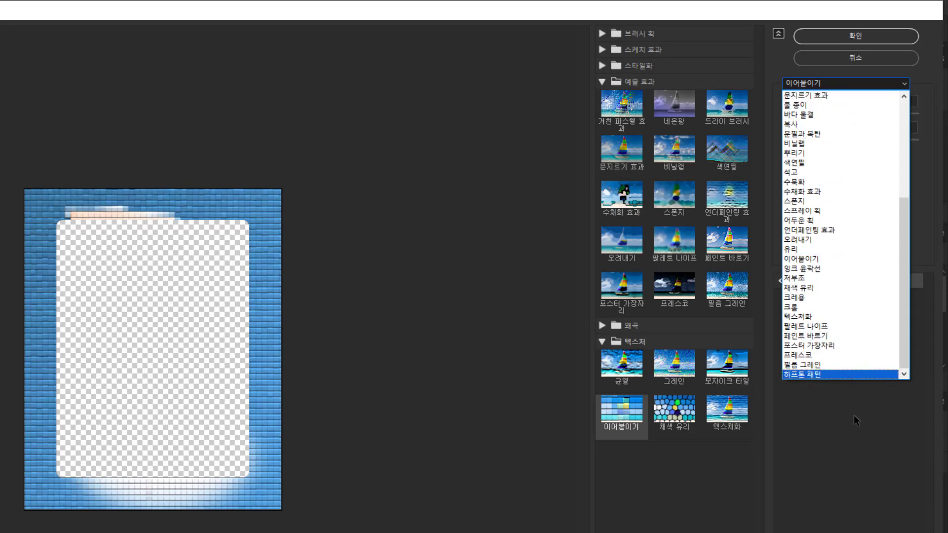
{"action": "scroll", "coordinate": [861, 341], "scroll_direction": "up", "scroll_amount": 4}
{"action": "scroll", "coordinate": [859, 168], "scroll_direction": "up", "scroll_amount": 1}
{"action": "scroll", "coordinate": [857, 168], "scroll_direction": "down", "scroll_amount": 3}
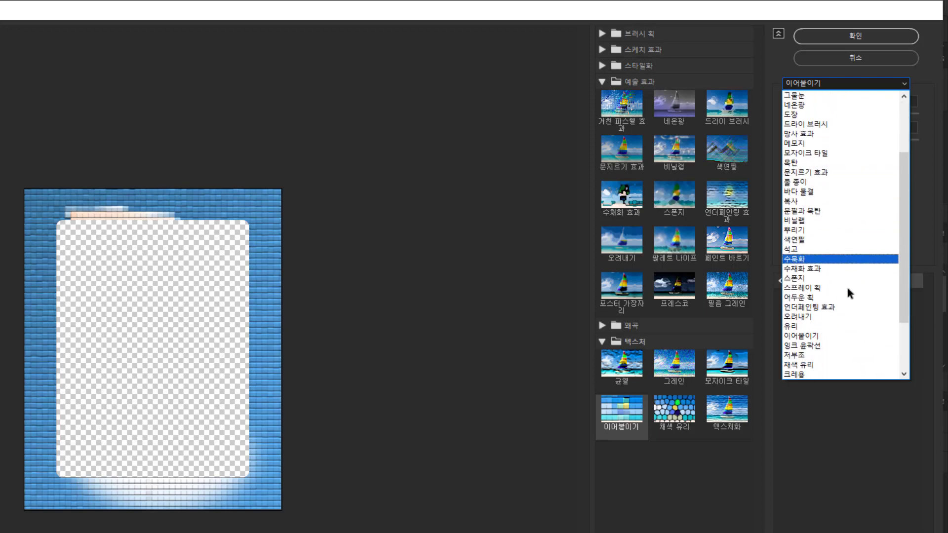
{"action": "left_click", "coordinate": [852, 458]}
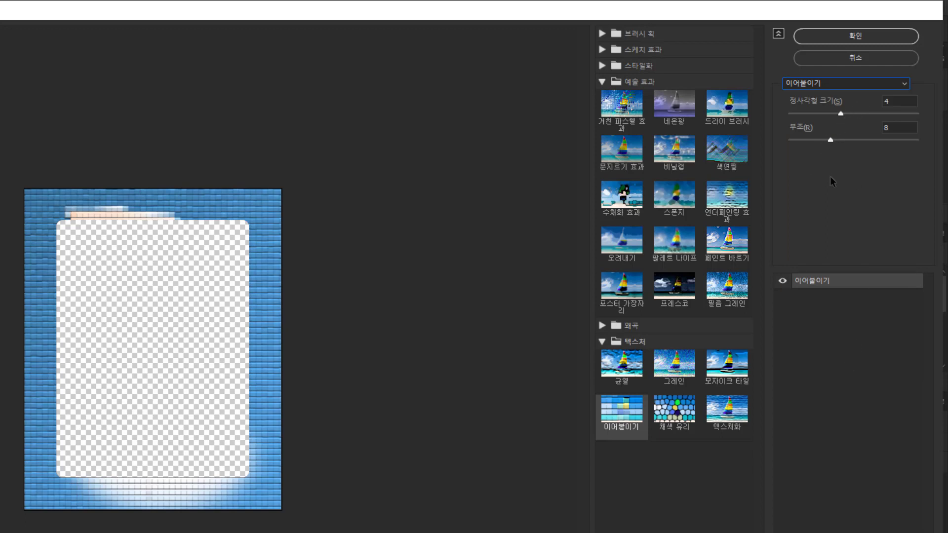
{"action": "left_click", "coordinate": [859, 35]}
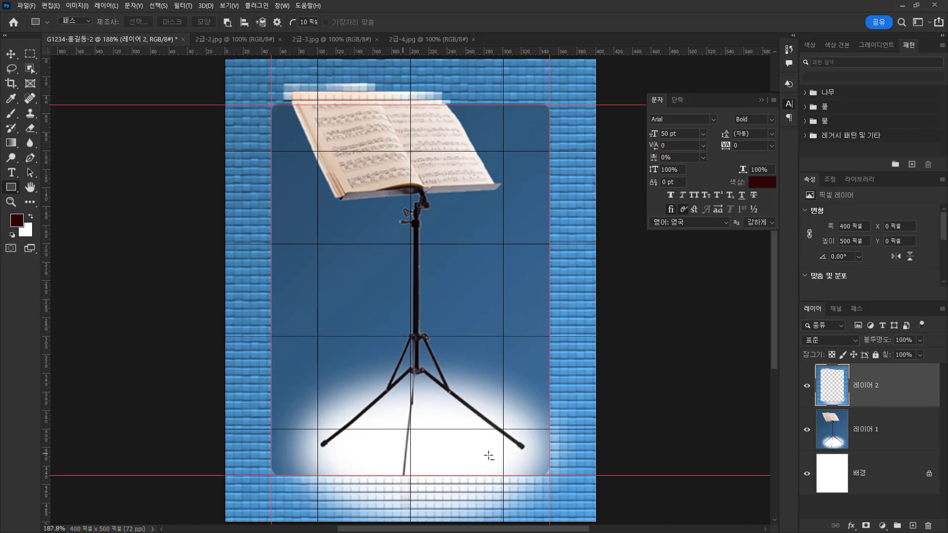
Step: Load the rounded rectangle work path as a selection and return to the layer list
{"action": "left_click", "coordinate": [858, 309]}
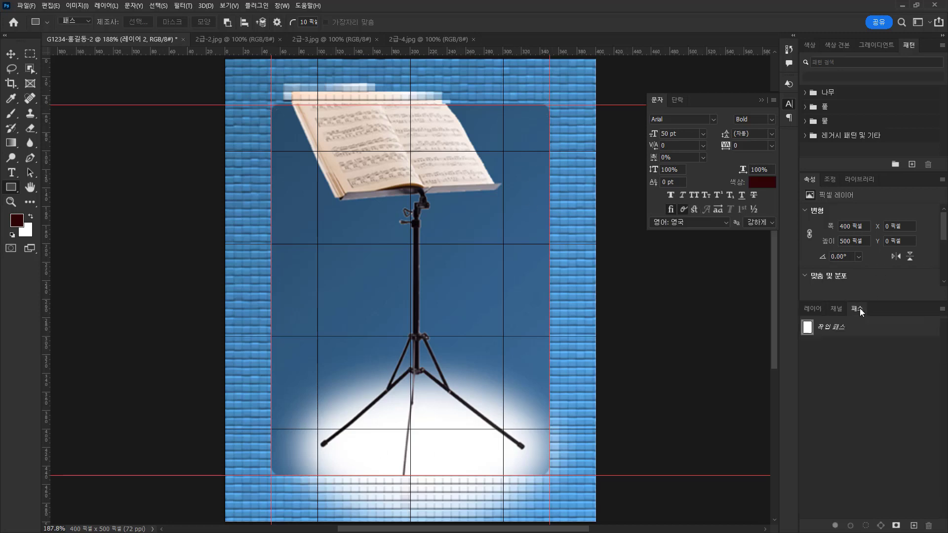
{"action": "left_click", "coordinate": [808, 332], "text": "ctrl"}
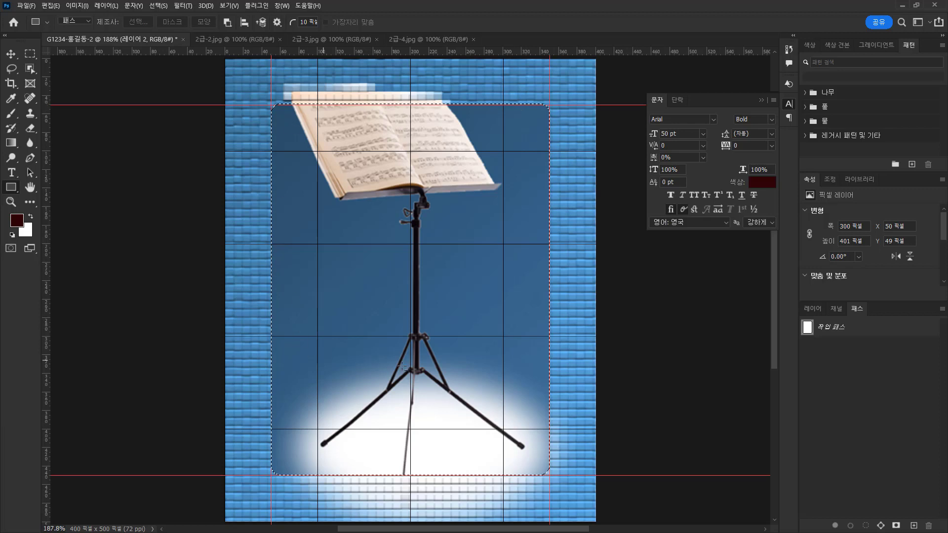
{"action": "left_click", "coordinate": [813, 309]}
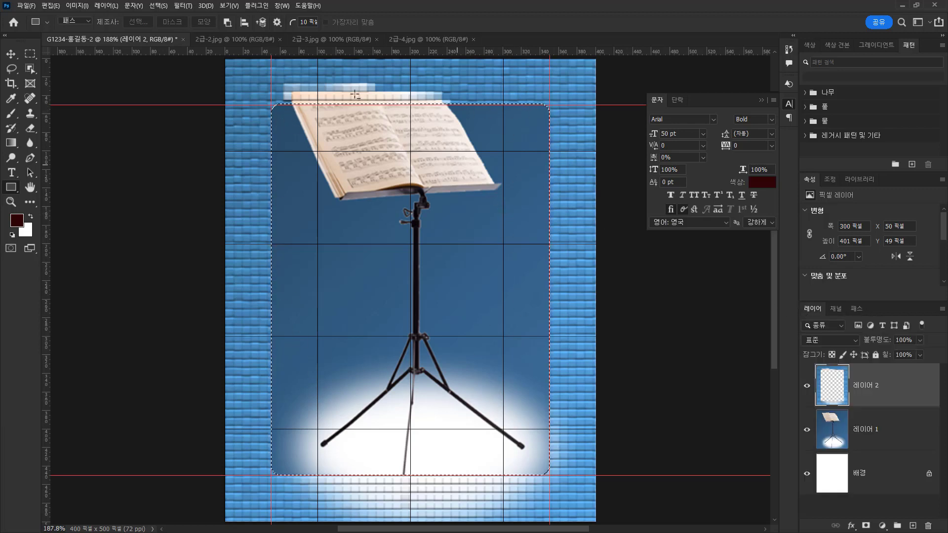
Step: Stroke the rounded rectangle selection on the frame layer with a 5 px inside line in #00ffff, and deselect
{"action": "left_click", "coordinate": [52, 6]}
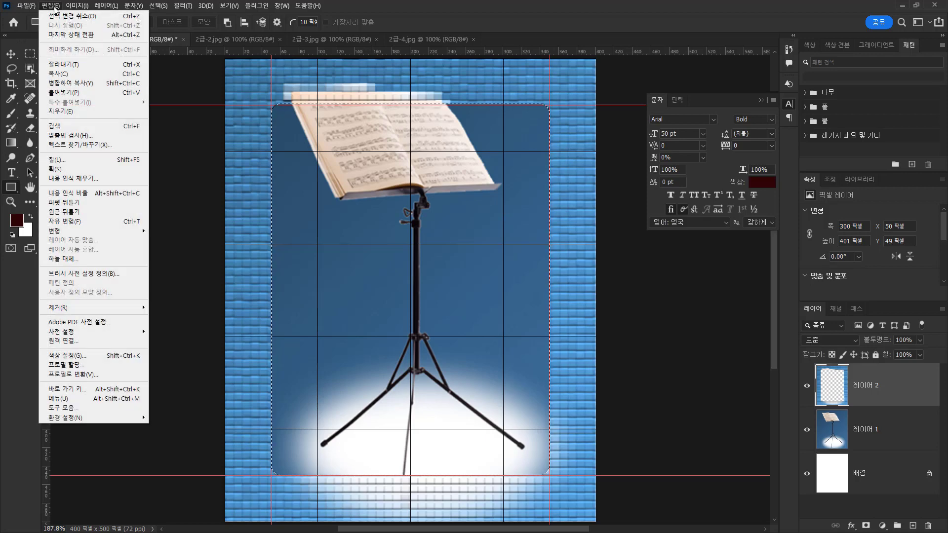
{"action": "left_click", "coordinate": [62, 170]}
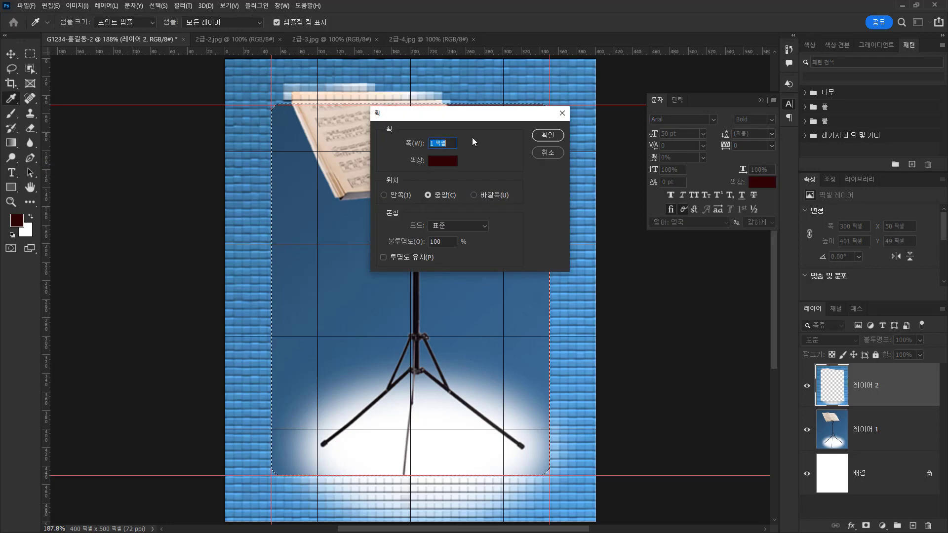
{"action": "left_click_drag", "start_coordinate": [446, 114], "coordinate": [519, 180]}
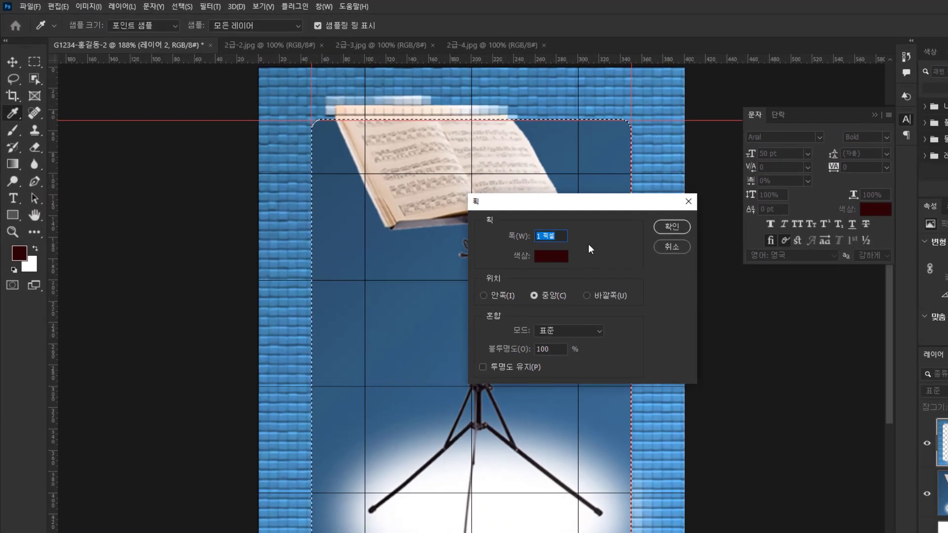
{"action": "type", "text": "5"}
{"action": "left_click", "coordinate": [580, 272]}
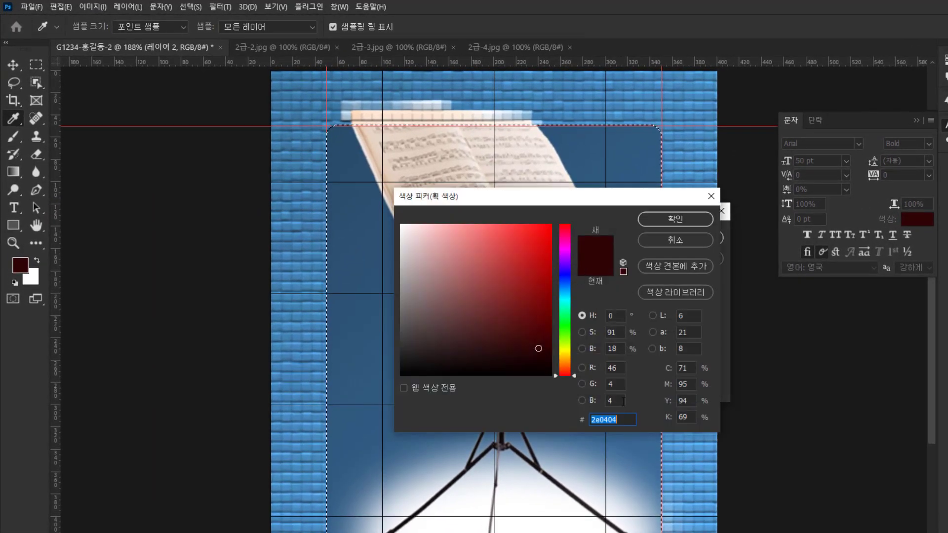
{"action": "type", "text": "00"}
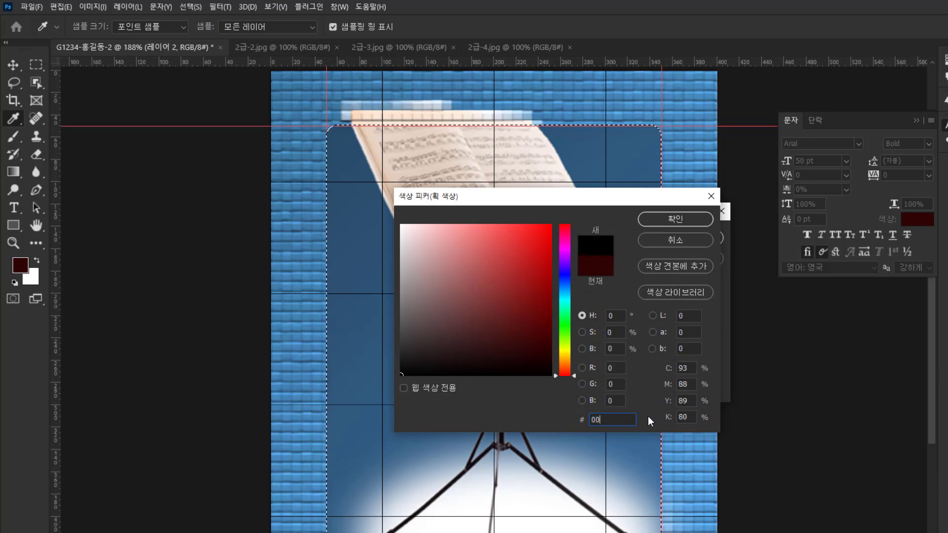
{"action": "type", "text": "ffff"}
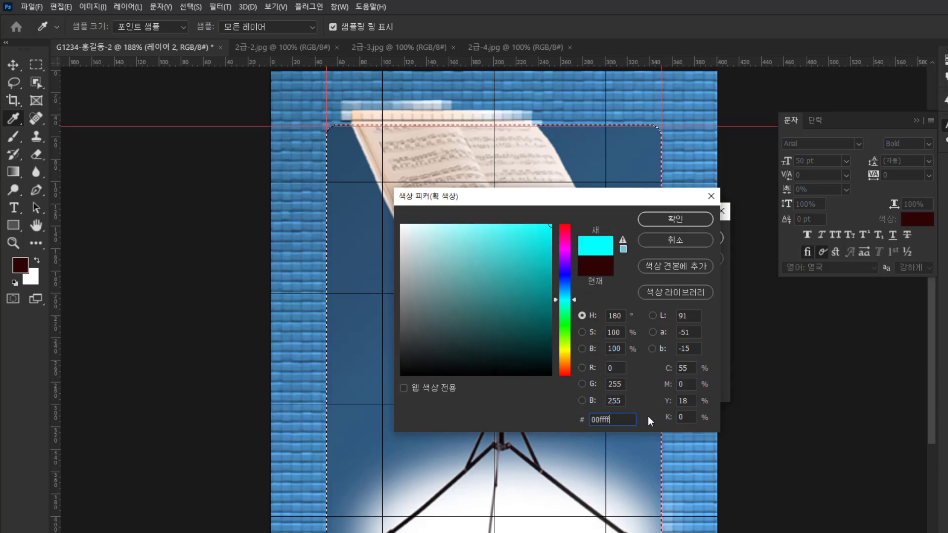
{"action": "left_click", "coordinate": [672, 219]}
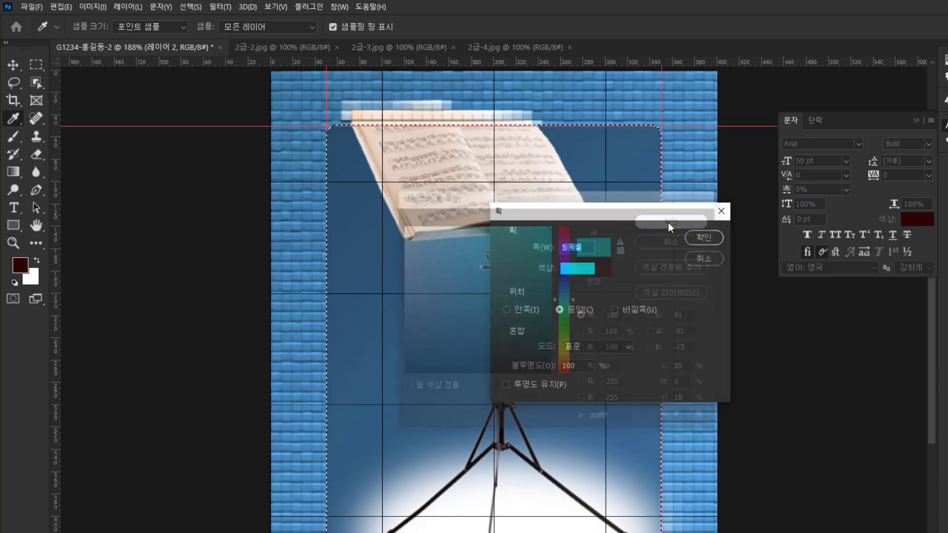
{"action": "left_click", "coordinate": [508, 310]}
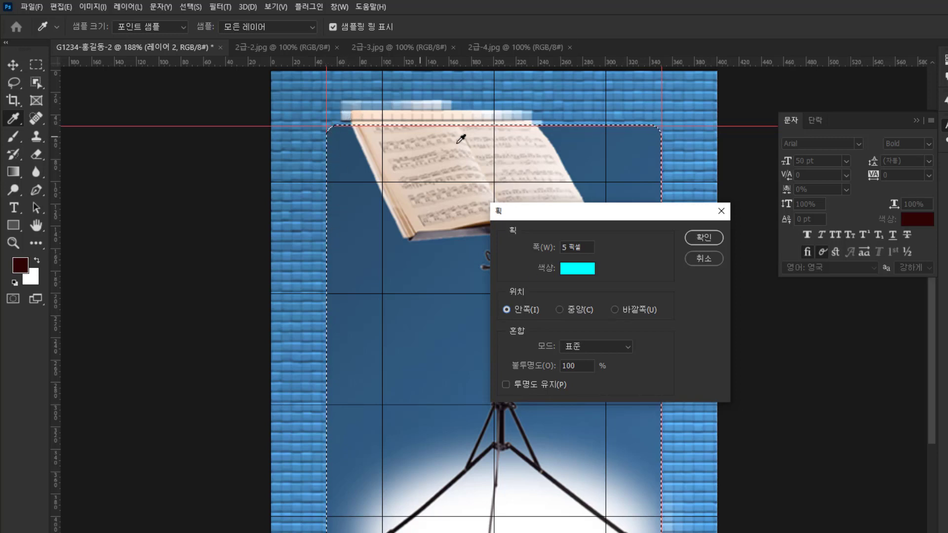
{"action": "left_click", "coordinate": [704, 238]}
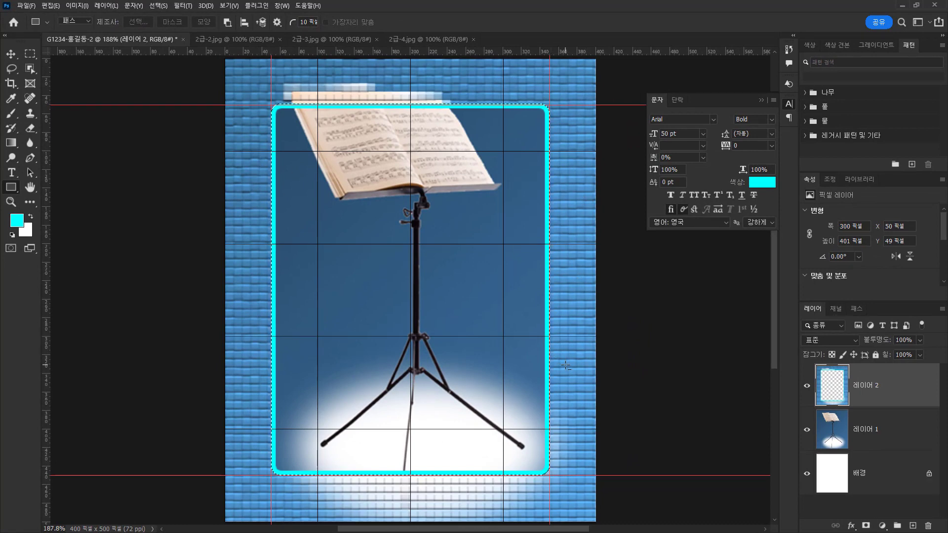
{"action": "key", "text": "ctrl+d"}
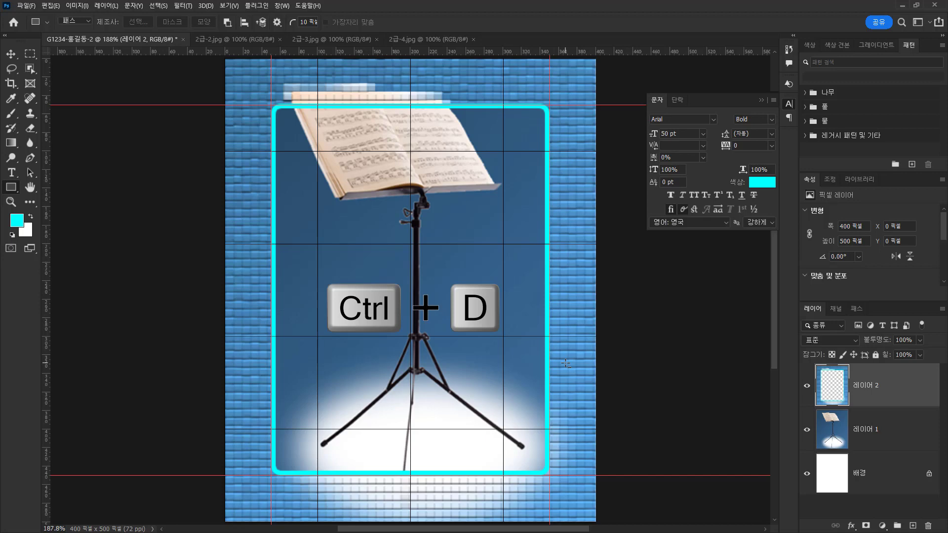
Step: Add a drop shadow to the frame layer with 35% opacity, 90° angle, 3 px distance, 10% spread and 10 px size
{"action": "double_click", "coordinate": [907, 388]}
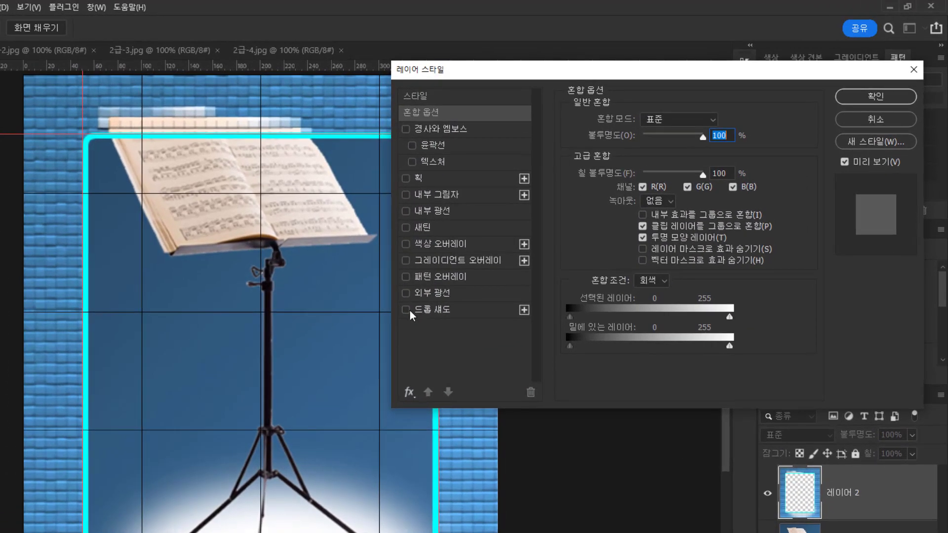
{"action": "left_click", "coordinate": [407, 312]}
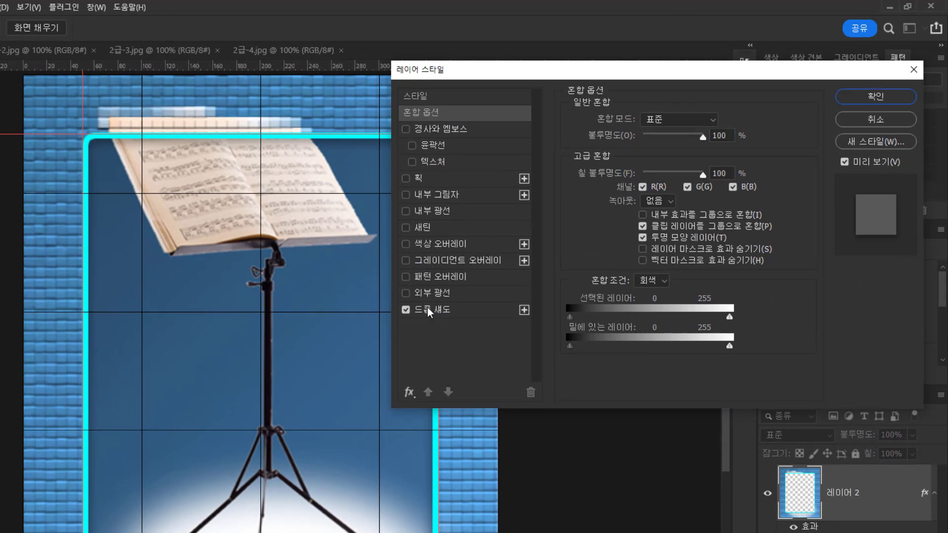
{"action": "left_click", "coordinate": [460, 310]}
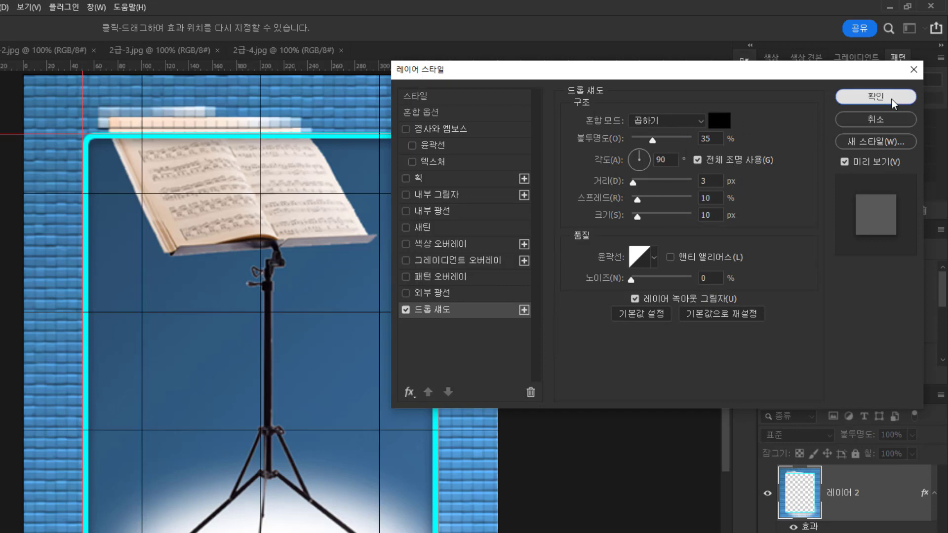
{"action": "left_click", "coordinate": [889, 98]}
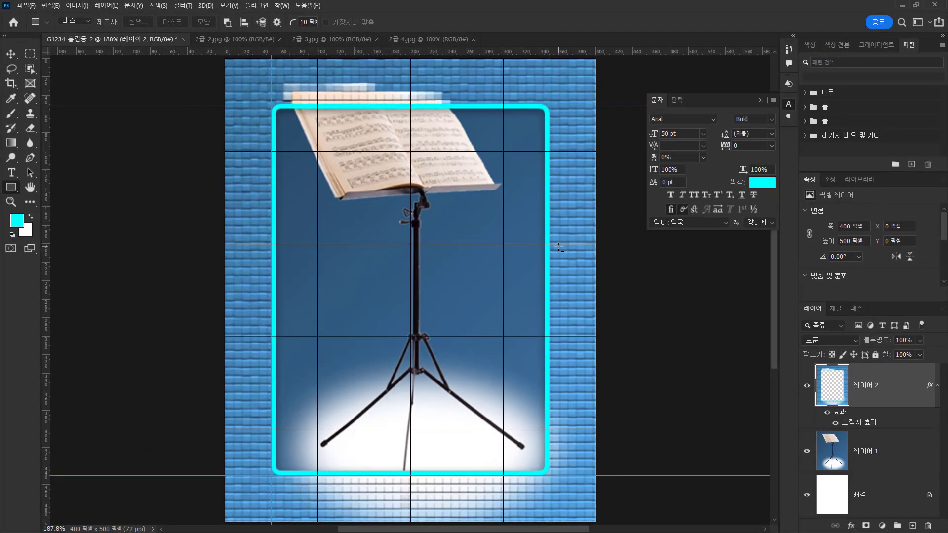
Step: Switch to the 2급-3.jpg gift bow image and collapse the character settings that cover part of it
{"action": "left_click", "coordinate": [306, 38]}
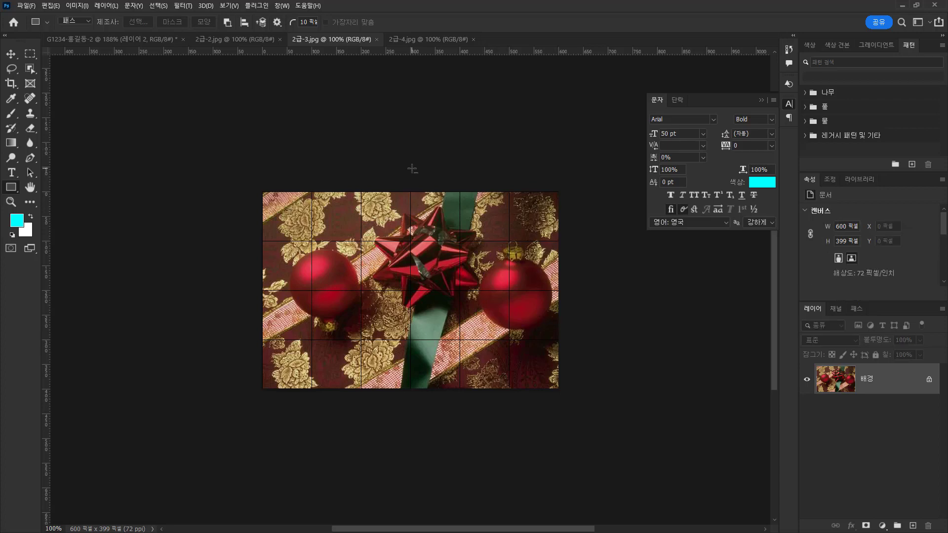
{"action": "scroll", "coordinate": [412, 168], "scroll_direction": "up", "scroll_amount": 3}
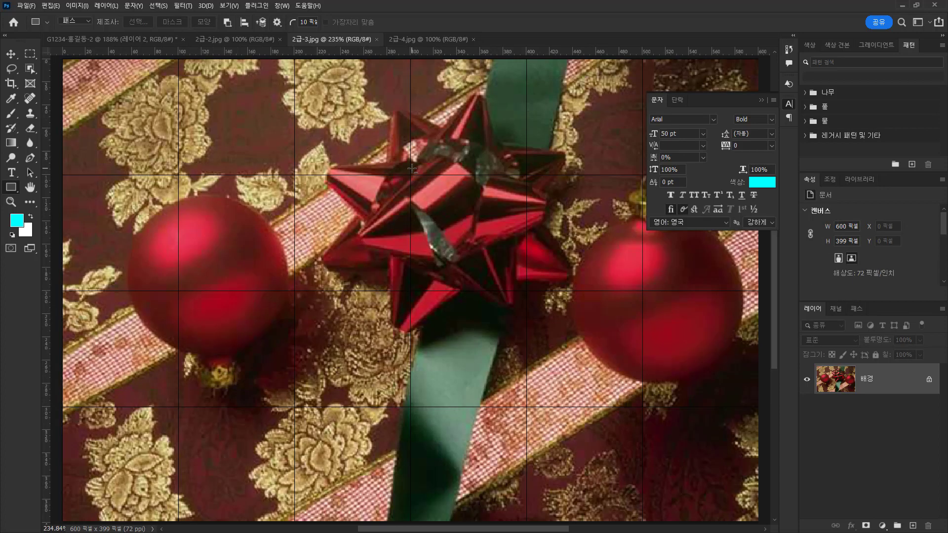
{"action": "left_click", "coordinate": [762, 101]}
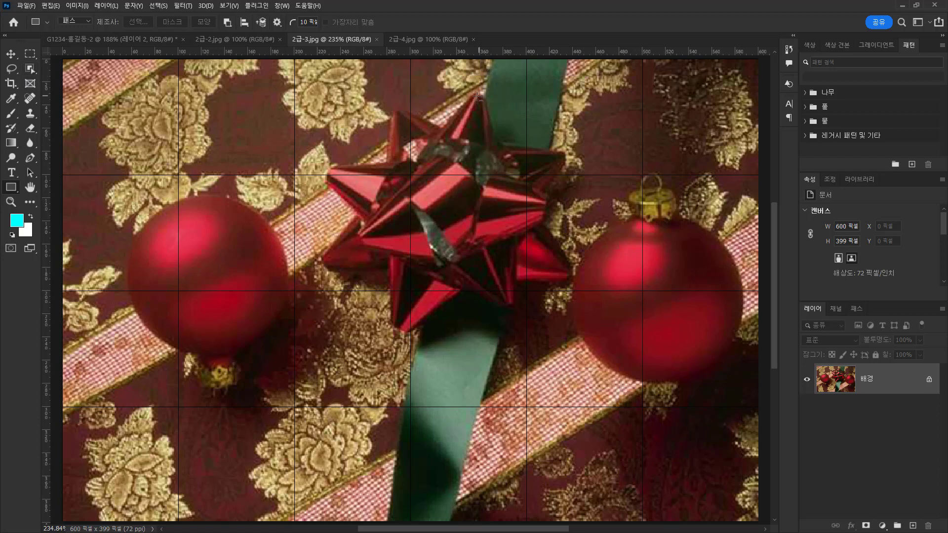
Step: Try to select the green ribbon and red bow with the Quick Selection tool, and clear the selection
{"action": "left_click", "coordinate": [30, 68]}
{"action": "left_click", "coordinate": [14, 70]}
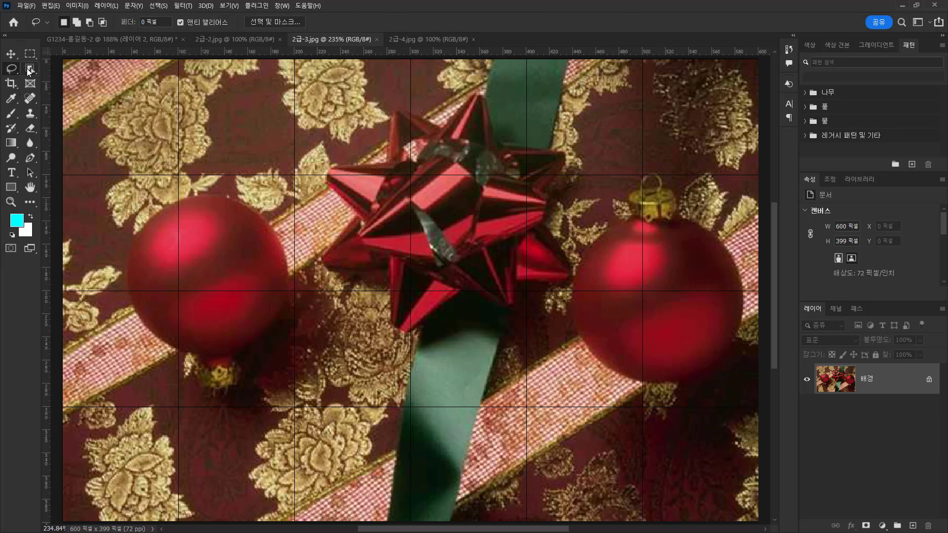
{"action": "left_click", "coordinate": [29, 72]}
{"action": "left_click", "coordinate": [79, 80]}
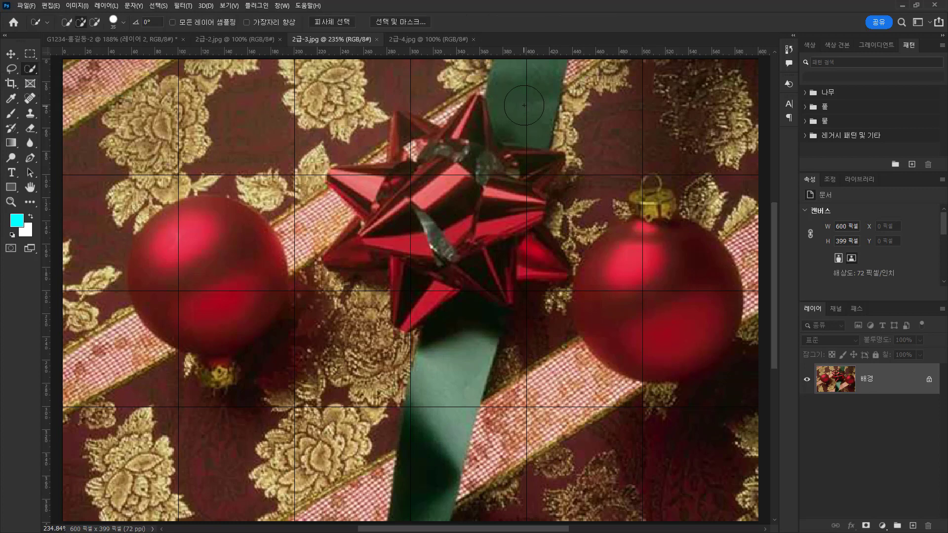
{"action": "mouse_move", "coordinate": [525, 84]}
{"action": "left_mouse_down"}
{"action": "mouse_move", "coordinate": [481, 161]}
{"action": "mouse_move", "coordinate": [455, 171]}
{"action": "mouse_move", "coordinate": [455, 198]}
{"action": "mouse_move", "coordinate": [483, 239]}
{"action": "mouse_move", "coordinate": [447, 401]}
{"action": "left_mouse_up"}
{"action": "mouse_move", "coordinate": [386, 363]}
{"action": "left_mouse_down", "text": "alt"}
{"action": "mouse_move", "coordinate": [369, 450]}
{"action": "mouse_move", "coordinate": [380, 462]}
{"action": "left_mouse_up", "text": "alt"}
{"action": "mouse_move", "coordinate": [540, 330]}
{"action": "left_mouse_down", "text": "alt"}
{"action": "mouse_move", "coordinate": [519, 418]}
{"action": "mouse_move", "coordinate": [533, 340]}
{"action": "mouse_move", "coordinate": [546, 310]}
{"action": "mouse_move", "coordinate": [574, 293]}
{"action": "mouse_move", "coordinate": [586, 249]}
{"action": "mouse_move", "coordinate": [584, 183]}
{"action": "mouse_move", "coordinate": [583, 163]}
{"action": "mouse_move", "coordinate": [516, 134]}
{"action": "left_mouse_up", "text": "alt"}
{"action": "mouse_move", "coordinate": [437, 207]}
{"action": "left_mouse_down"}
{"action": "mouse_move", "coordinate": [471, 261]}
{"action": "mouse_move", "coordinate": [518, 127]}
{"action": "mouse_move", "coordinate": [482, 158]}
{"action": "mouse_move", "coordinate": [493, 127]}
{"action": "left_mouse_up"}
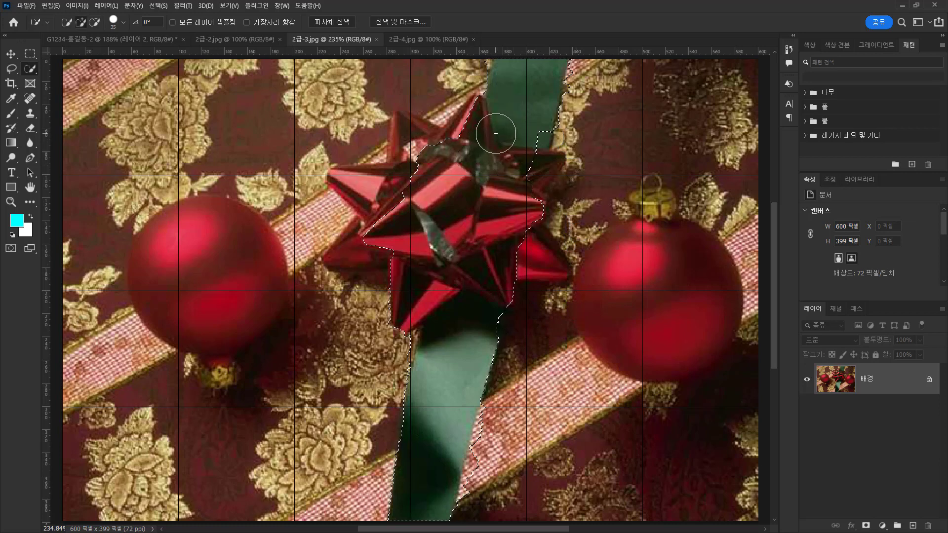
{"action": "key", "text": "ctrl+d"}
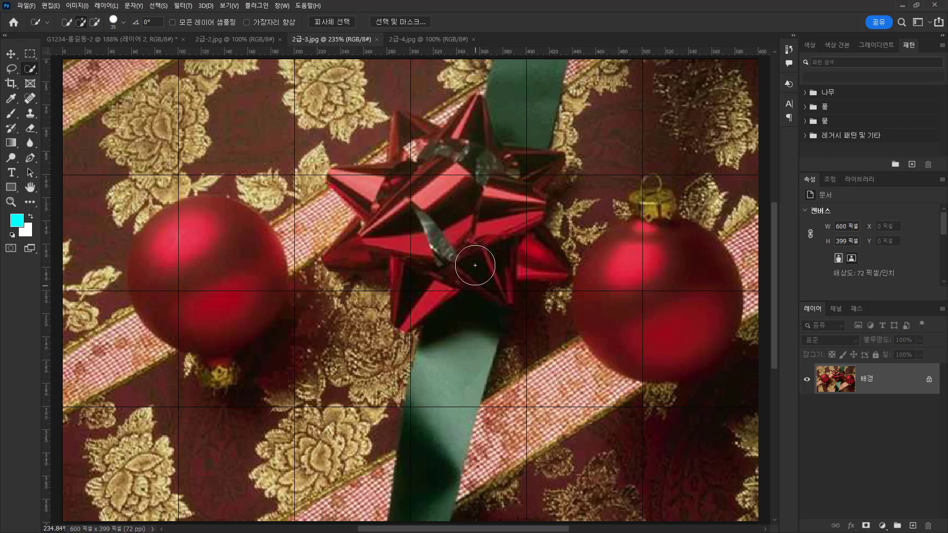
Step: Select the red gift bow in the centre of the image with the Object Selection tool
{"action": "left_click", "coordinate": [11, 68]}
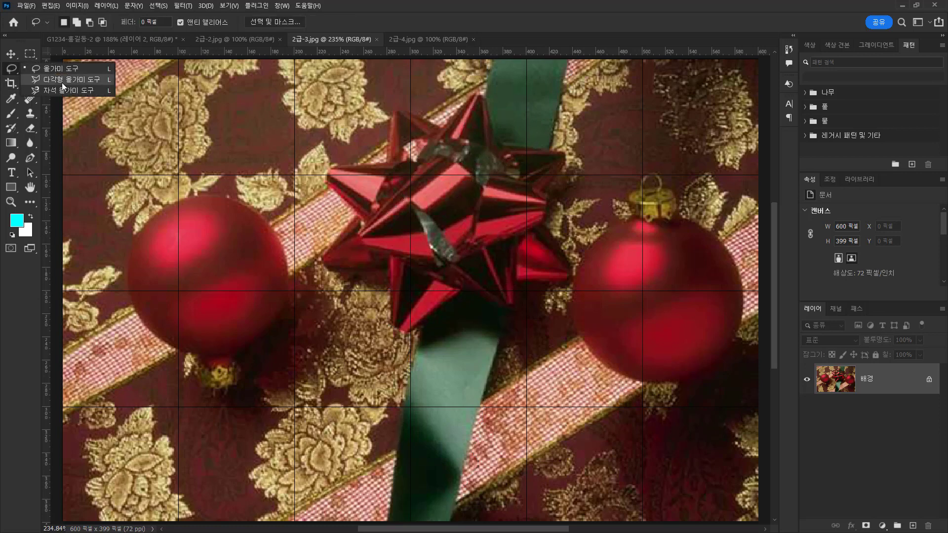
{"action": "left_click", "coordinate": [34, 68]}
{"action": "left_click", "coordinate": [30, 69]}
{"action": "left_click", "coordinate": [69, 67]}
{"action": "mouse_move", "coordinate": [467, 201]}
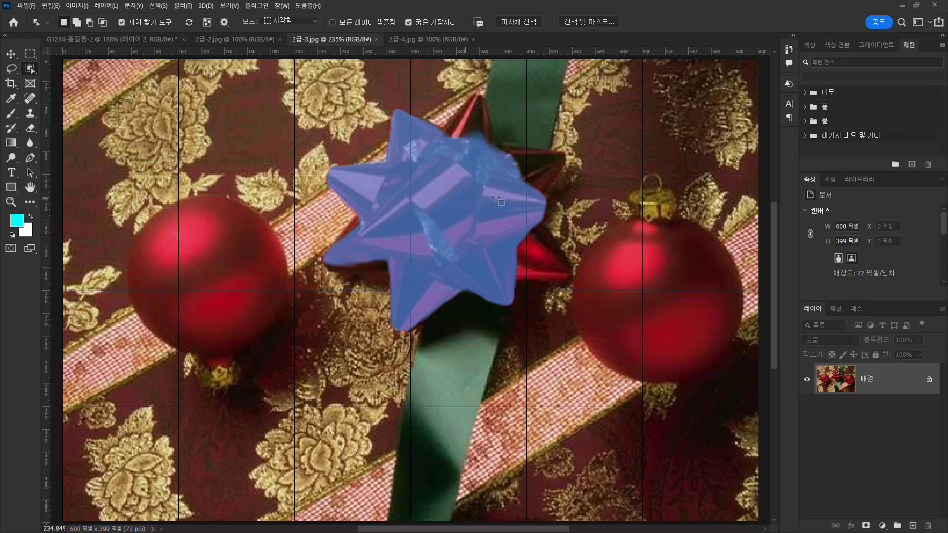
{"action": "left_click", "coordinate": [419, 154]}
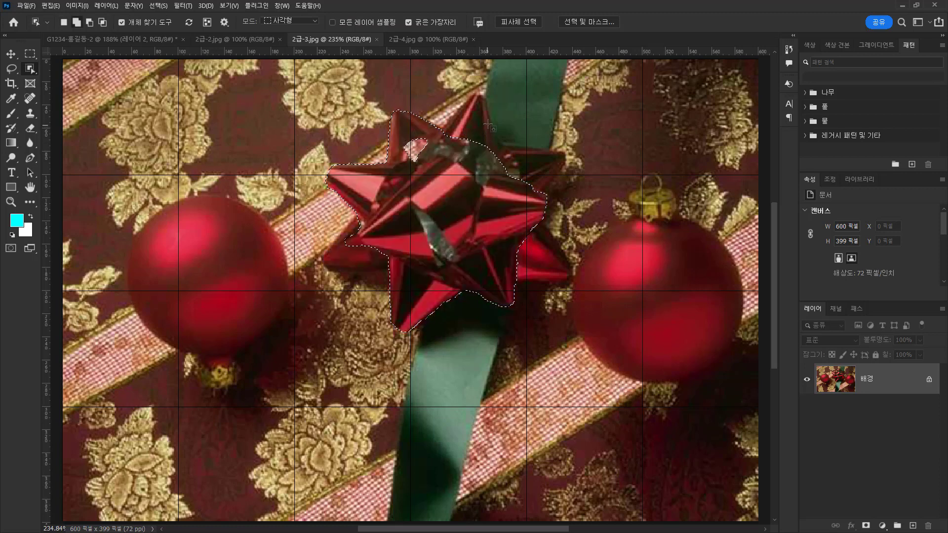
Step: Add the green ribbon above and below the red bow to the selection with the Object Selection tool
{"action": "left_click", "coordinate": [517, 118], "text": "shift"}
{"action": "left_click", "coordinate": [439, 382], "text": "shift"}
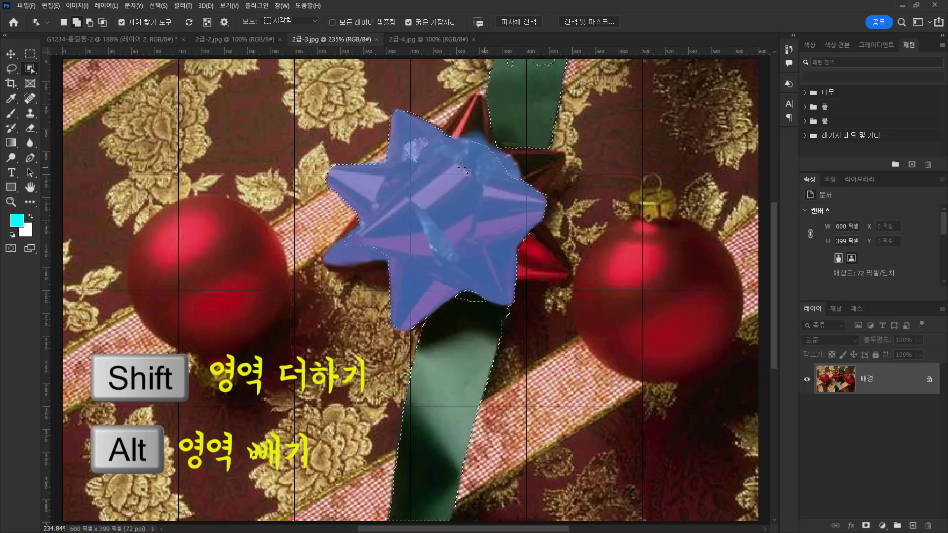
Step: Add the missing bow points and ribbon edges to the selection by tracing the whole outline with the Polygonal Lasso tool
{"action": "left_click", "coordinate": [11, 69]}
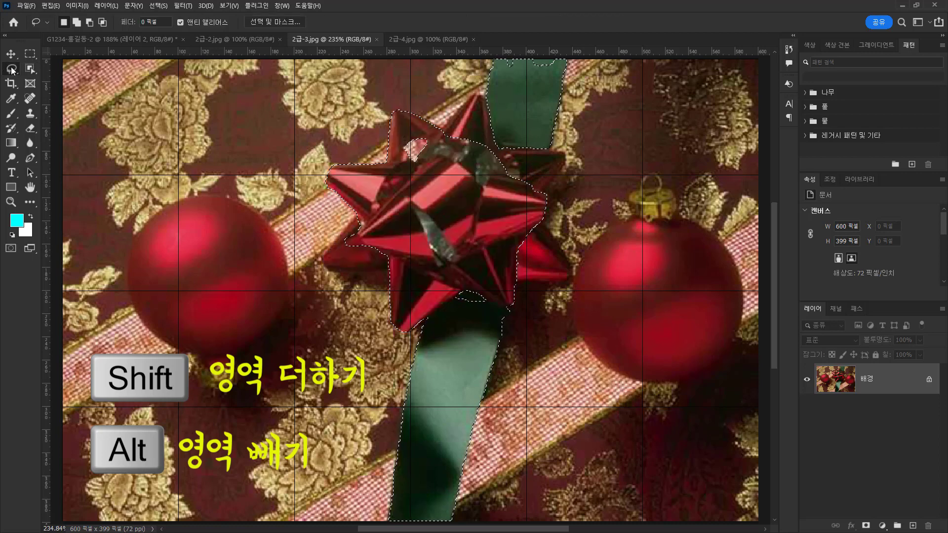
{"action": "key", "text": "shift+l"}
{"action": "key", "text": "ctrl+minus"}
{"action": "left_click", "coordinate": [480, 91], "text": "shift"}
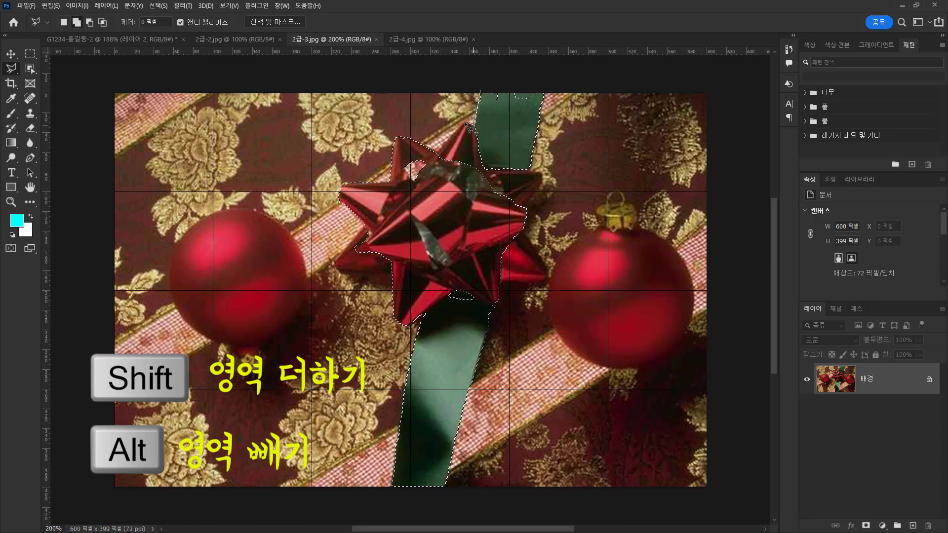
{"action": "left_click", "coordinate": [438, 153]}
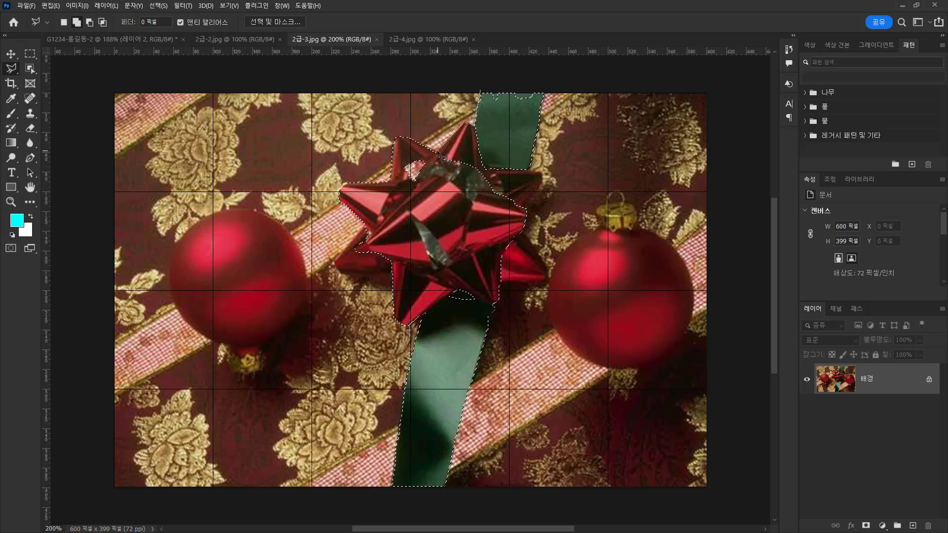
{"action": "left_click", "coordinate": [397, 137]}
{"action": "left_click", "coordinate": [390, 182]}
{"action": "left_click", "coordinate": [344, 184]}
{"action": "left_click", "coordinate": [339, 200]}
{"action": "left_click", "coordinate": [365, 226]}
{"action": "left_click", "coordinate": [335, 261]}
{"action": "left_click", "coordinate": [336, 268]}
{"action": "left_click", "coordinate": [393, 270]}
{"action": "left_click", "coordinate": [394, 318]}
{"action": "left_click", "coordinate": [406, 326]}
{"action": "left_click", "coordinate": [425, 313]}
{"action": "left_click", "coordinate": [412, 350]}
{"action": "left_click", "coordinate": [392, 494]}
{"action": "left_click", "coordinate": [446, 494]}
{"action": "left_click", "coordinate": [489, 315]}
{"action": "left_click", "coordinate": [496, 307]}
{"action": "left_click", "coordinate": [493, 302]}
{"action": "left_click", "coordinate": [498, 302]}
{"action": "left_click", "coordinate": [500, 283]}
{"action": "left_click", "coordinate": [546, 285]}
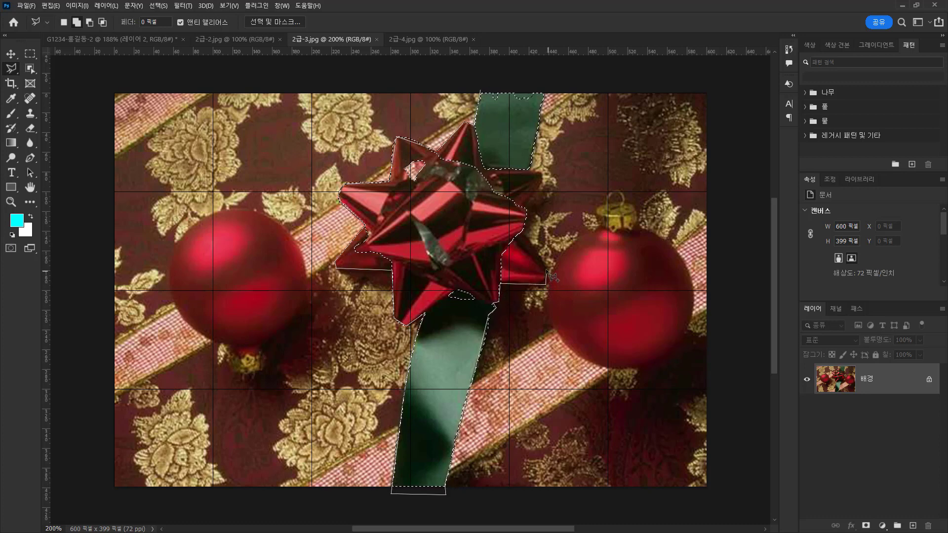
{"action": "left_click", "coordinate": [546, 270]}
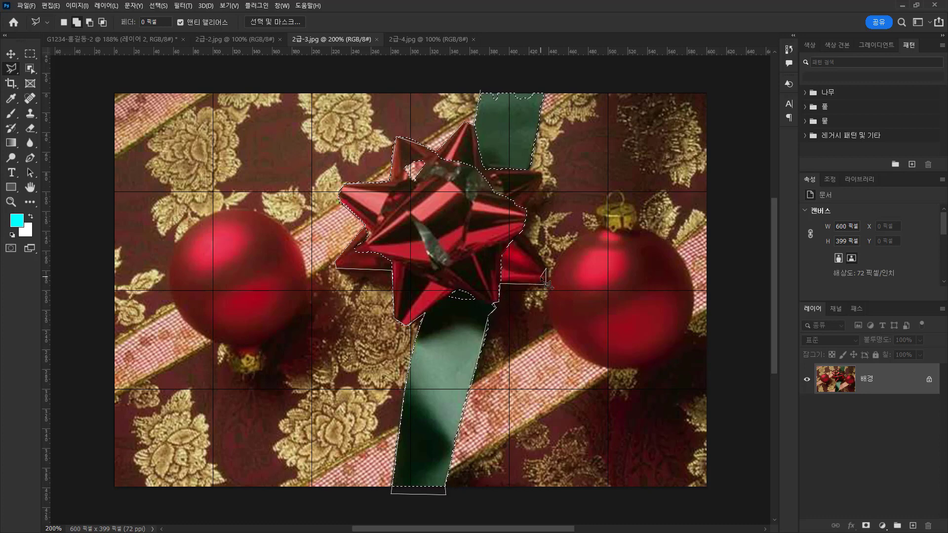
{"action": "left_click", "coordinate": [525, 232]}
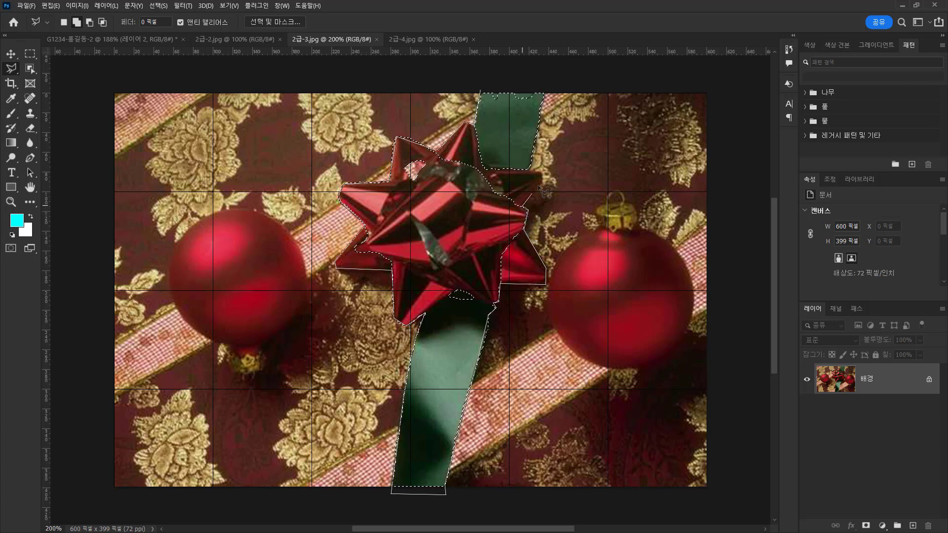
{"action": "left_click", "coordinate": [530, 170]}
{"action": "left_click", "coordinate": [547, 85]}
{"action": "left_click", "coordinate": [481, 90]}
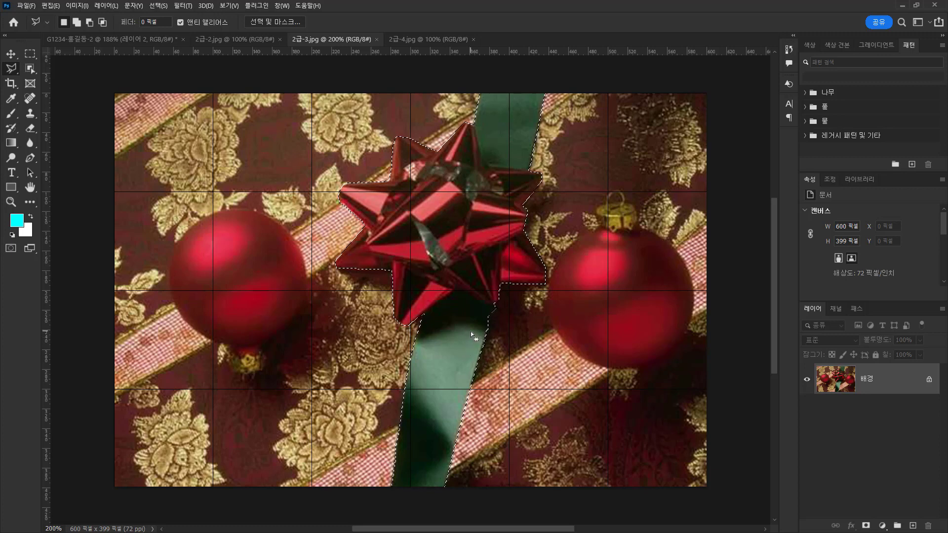
Step: Copy the selected bow and ribbon into the poster document as a new layer
{"action": "left_click", "coordinate": [111, 39]}
{"action": "key", "text": "ctrl+v"}
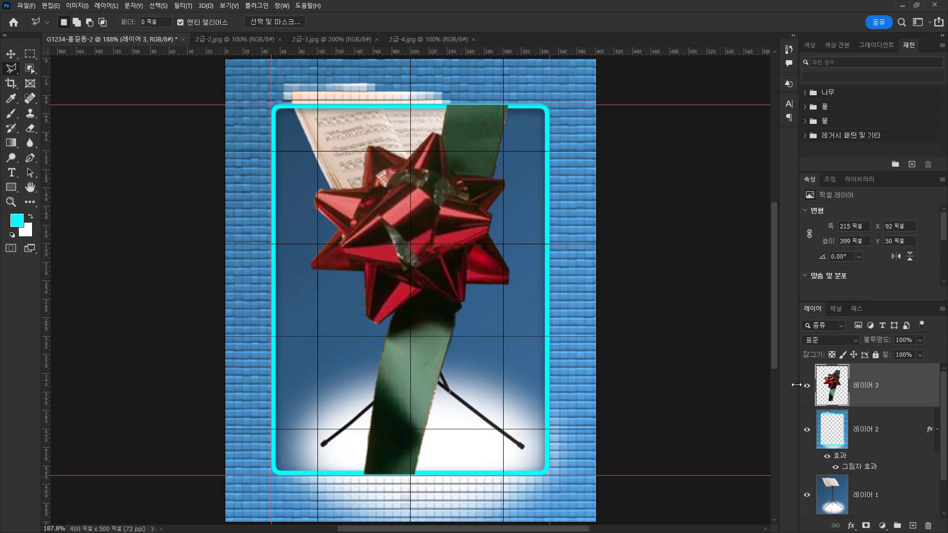
Step: Add a Hue/Saturation adjustment layer masked to the bow and ribbon's outline, with a hue of +69
{"action": "left_click", "coordinate": [838, 392], "text": "ctrl"}
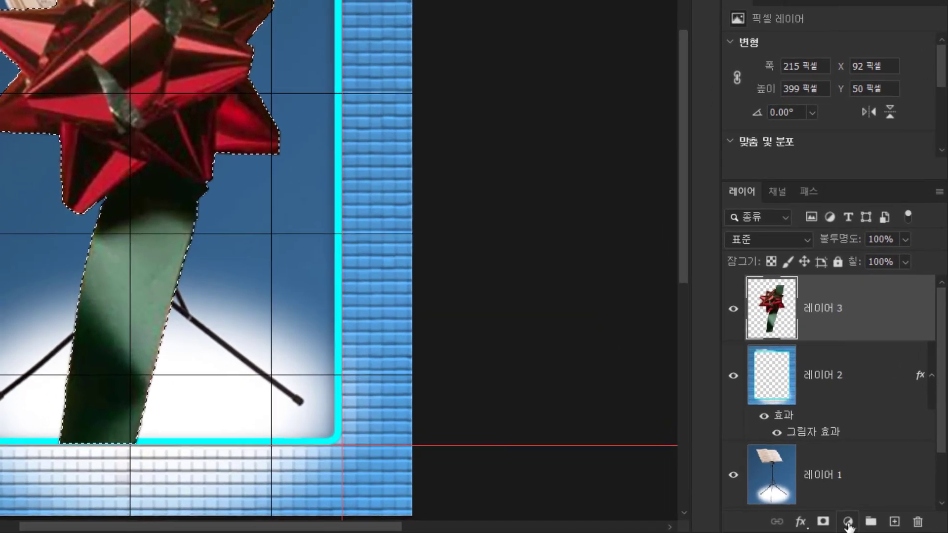
{"action": "left_click", "coordinate": [872, 524]}
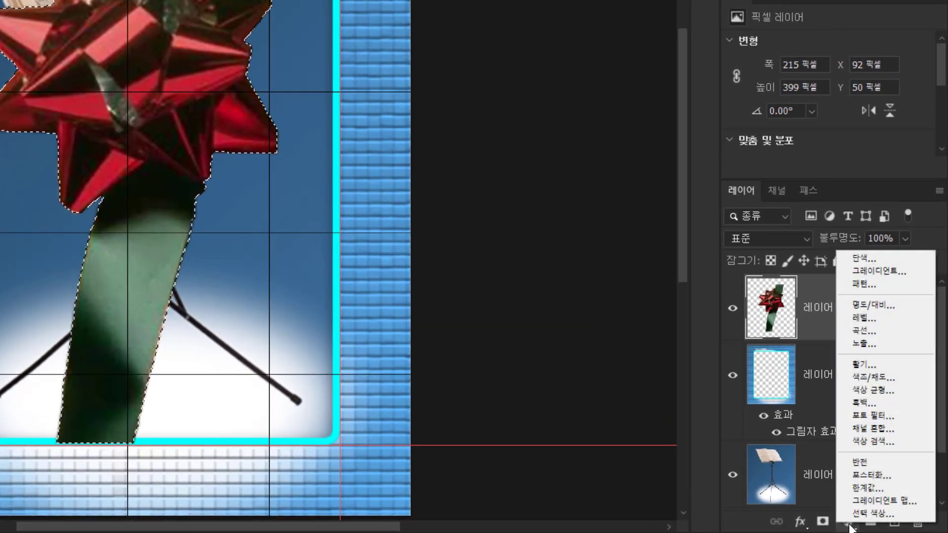
{"action": "left_click", "coordinate": [883, 378]}
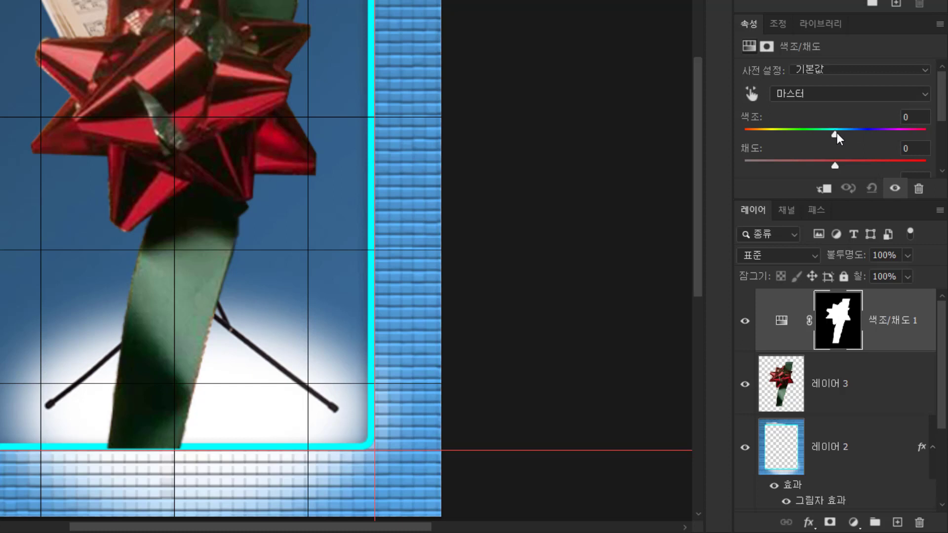
{"action": "left_click_drag", "start_coordinate": [836, 133], "coordinate": [885, 130]}
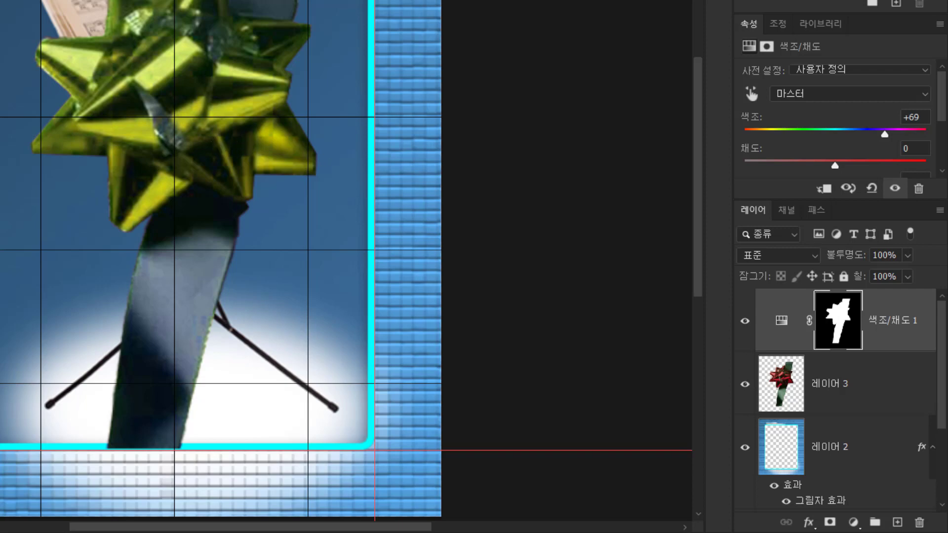
Step: Add an outer glow with a size of 10 px to the bow layer 레이어 3
{"action": "left_click", "coordinate": [877, 382]}
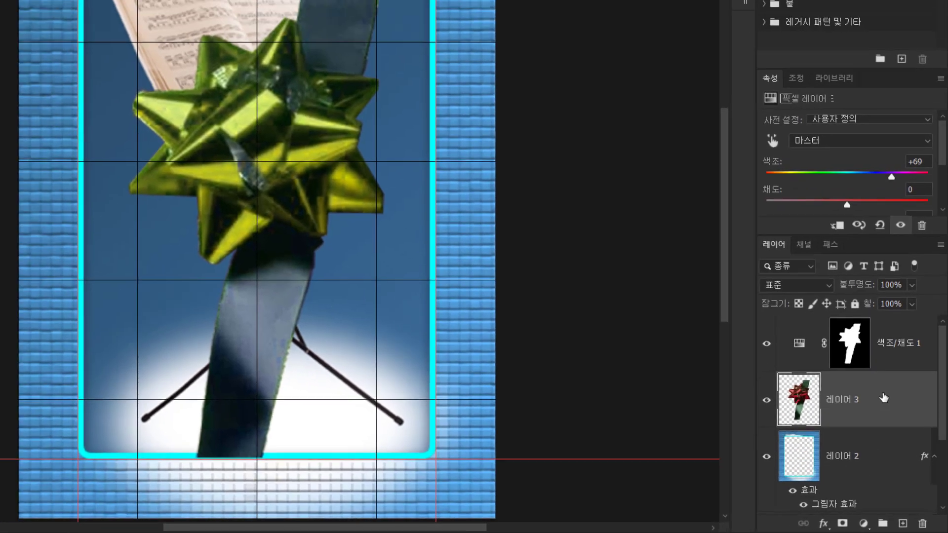
{"action": "double_click", "coordinate": [887, 396]}
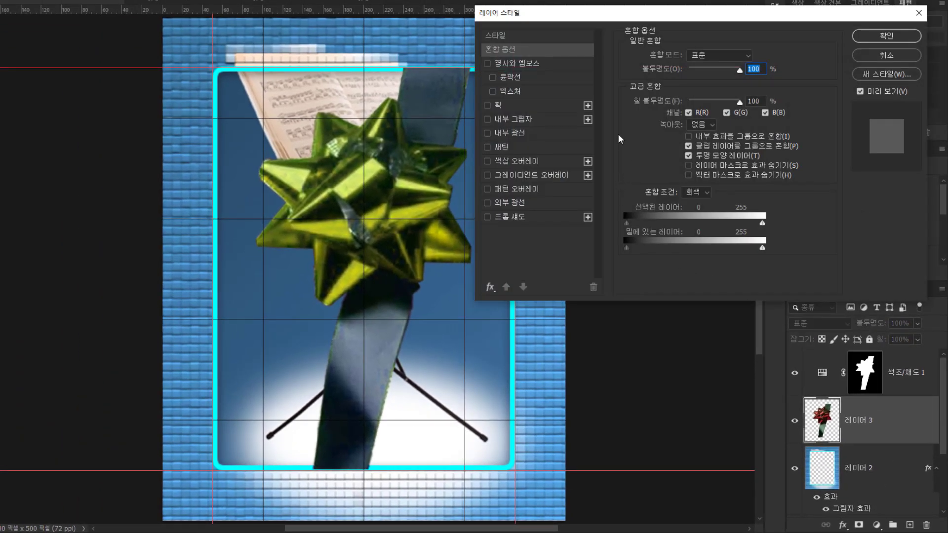
{"action": "left_click", "coordinate": [499, 203]}
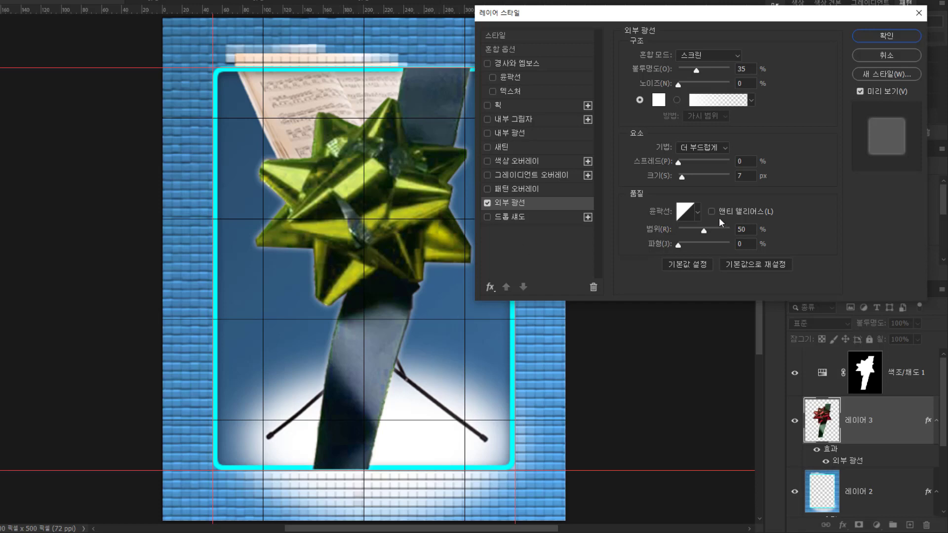
{"action": "left_click", "coordinate": [755, 177]}
{"action": "key", "text": "Up"}
{"action": "key", "text": "Up"}
{"action": "key", "text": "Up"}
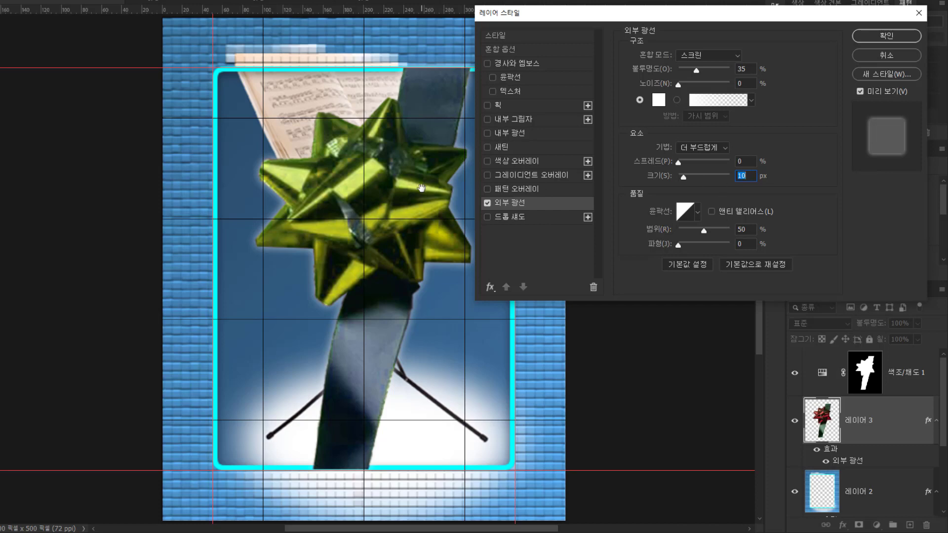
{"action": "left_click", "coordinate": [894, 37]}
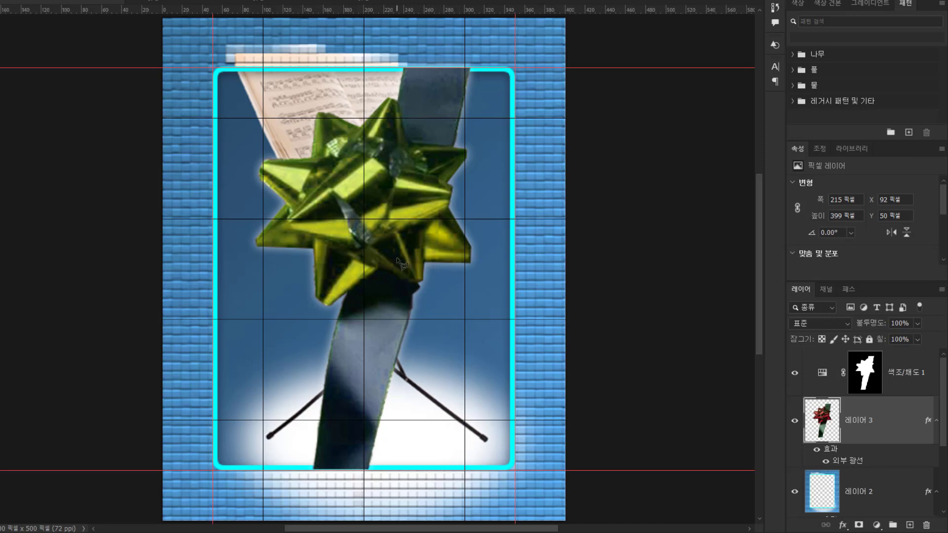
Step: Scale the bow down to about 61%, rotate it toward the frame's upper-right corner, and hide the Hue/Saturation adjustment layer
{"action": "key", "text": "ctrl+t"}
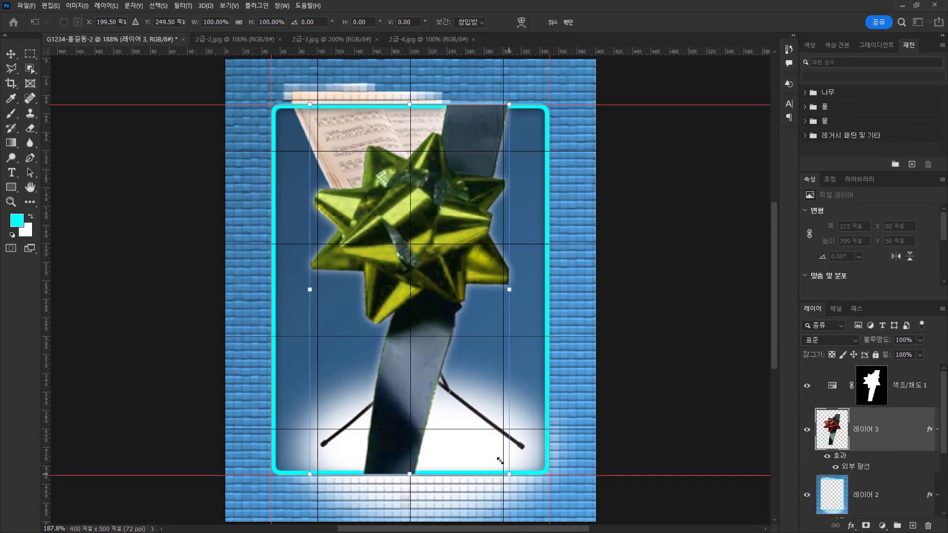
{"action": "left_click_drag", "start_coordinate": [500, 461], "coordinate": [436, 332]}
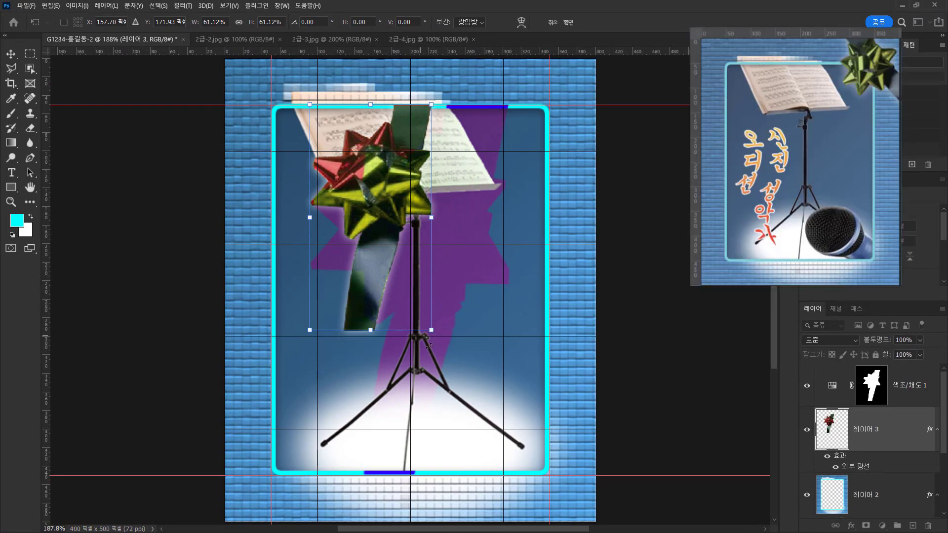
{"action": "left_click_drag", "start_coordinate": [440, 336], "coordinate": [593, 250]}
{"action": "left_click_drag", "start_coordinate": [335, 222], "coordinate": [512, 169]}
{"action": "left_click", "coordinate": [806, 385]}
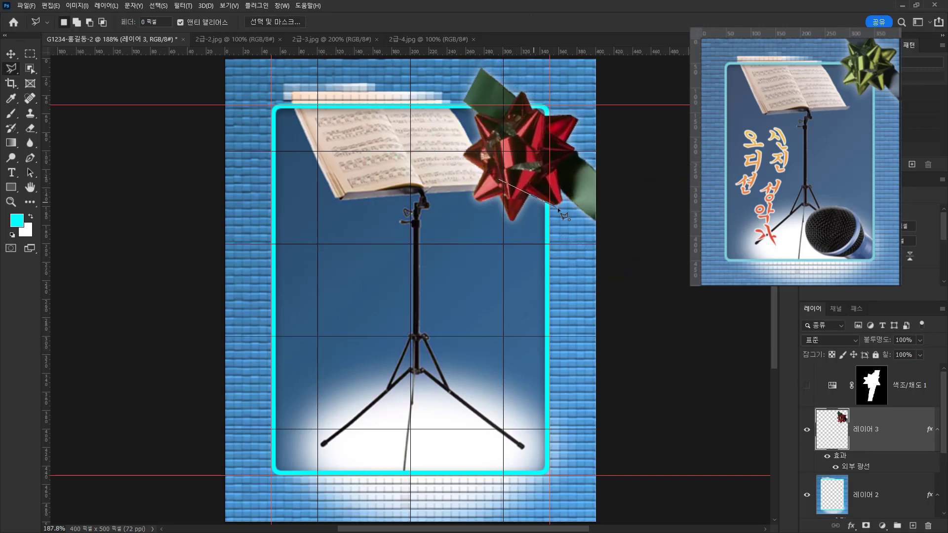
{"action": "key", "text": "Escape"}
Step: Refine the bow's size, angle and position so it covers the frame's upper-right corner with the ribbon running off the canvas
{"action": "key", "text": "ctrl+t"}
{"action": "mouse_move", "coordinate": [528, 166]}
{"action": "left_mouse_down"}
{"action": "mouse_move", "coordinate": [530, 128]}
{"action": "mouse_move", "coordinate": [518, 131]}
{"action": "left_mouse_up"}
{"action": "left_click_drag", "start_coordinate": [657, 212], "coordinate": [612, 166]}
{"action": "left_click_drag", "start_coordinate": [617, 159], "coordinate": [616, 159]}
{"action": "left_click_drag", "start_coordinate": [511, 115], "coordinate": [553, 122]}
{"action": "left_click_drag", "start_coordinate": [499, 176], "coordinate": [481, 191]}
{"action": "left_click_drag", "start_coordinate": [539, 141], "coordinate": [535, 142]}
{"action": "left_click_drag", "start_coordinate": [482, 188], "coordinate": [477, 192]}
{"action": "key", "text": "Return"}
{"action": "key", "text": "l"}
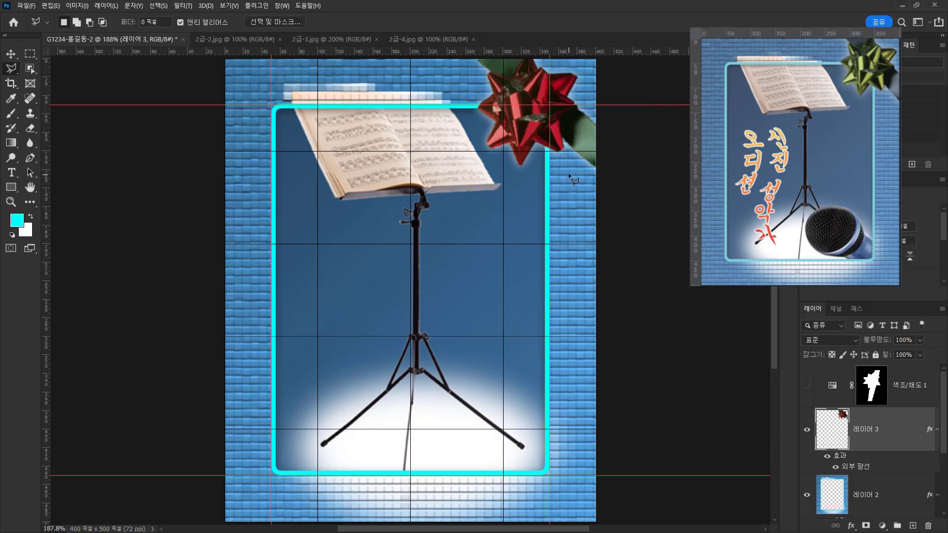
Step: Try filling the bow's new outline with white on the Hue/Saturation layer's mask, undo the fill, and hide that adjustment layer
{"action": "left_click", "coordinate": [807, 386]}
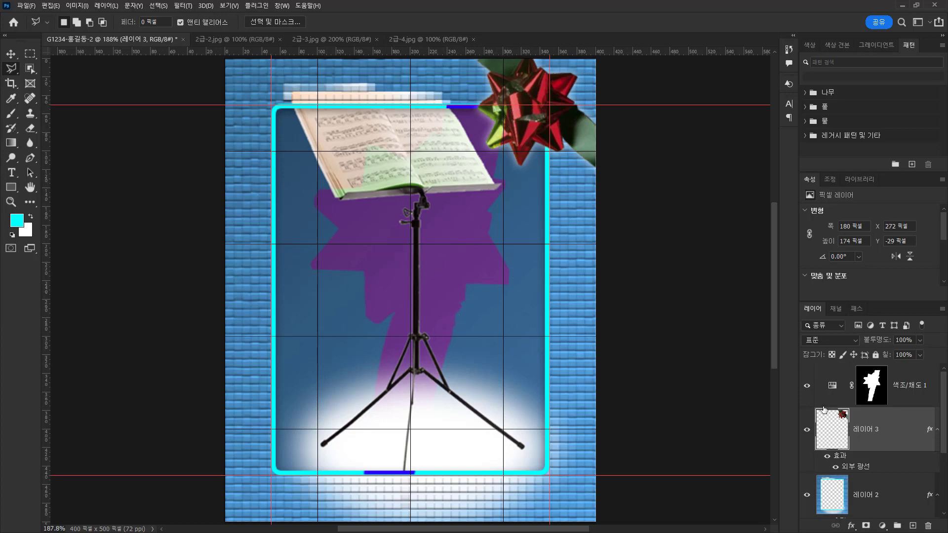
{"action": "left_click", "coordinate": [839, 424], "text": "ctrl"}
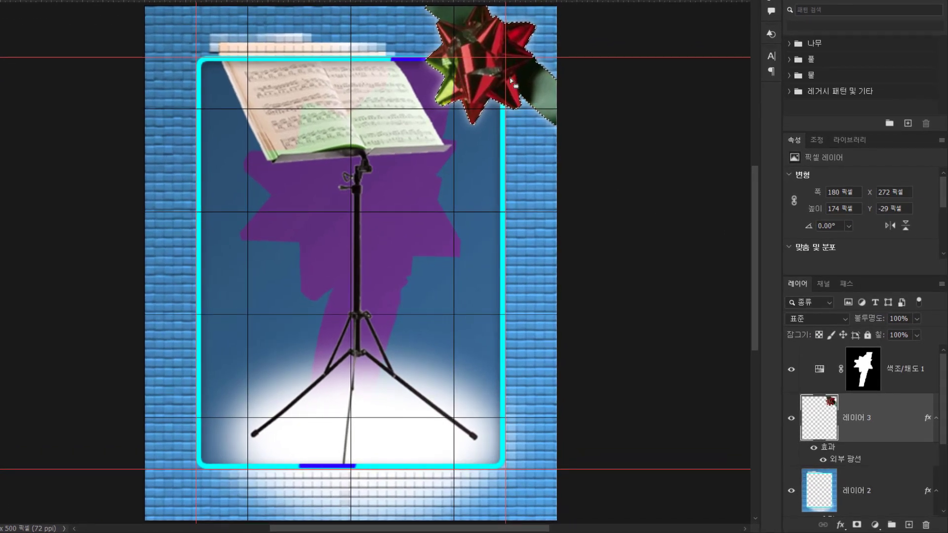
{"action": "left_click", "coordinate": [872, 378]}
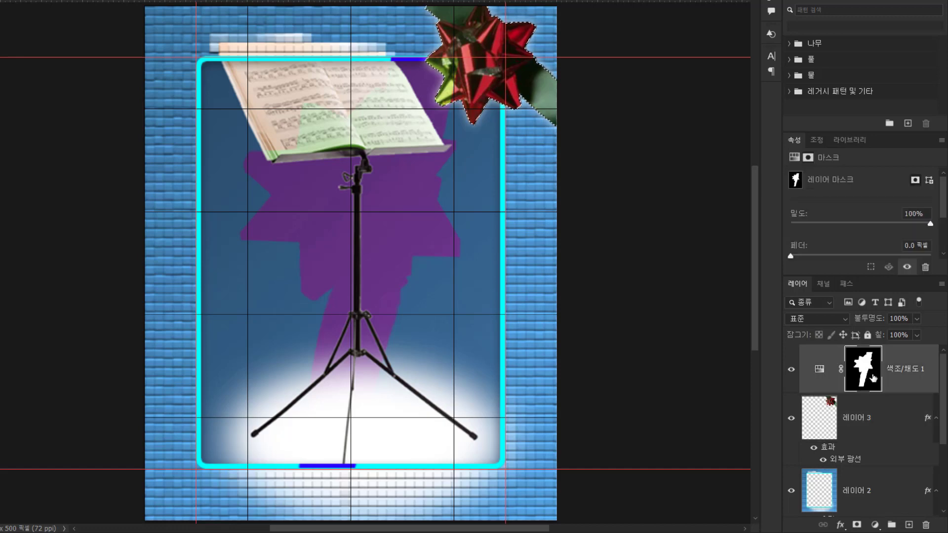
{"action": "key", "text": "alt+Delete"}
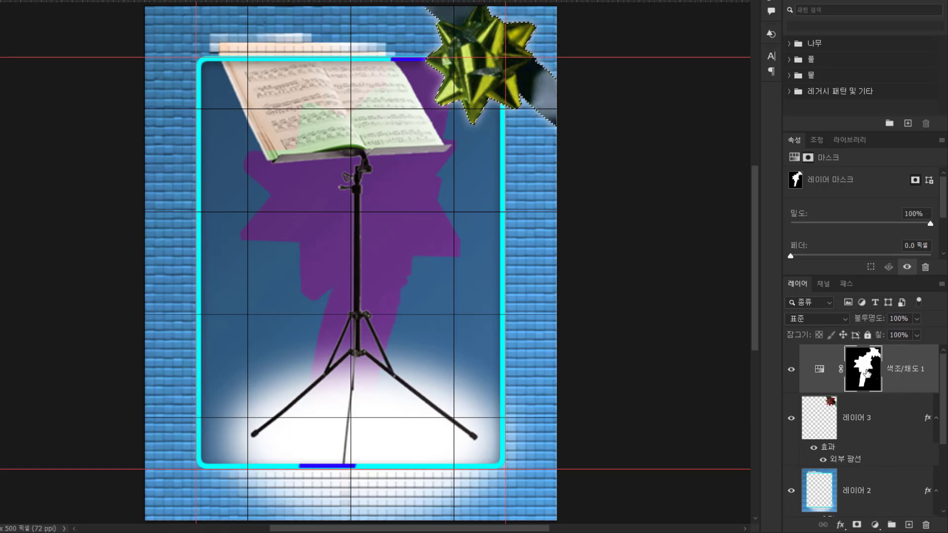
{"action": "key", "text": "ctrl+z"}
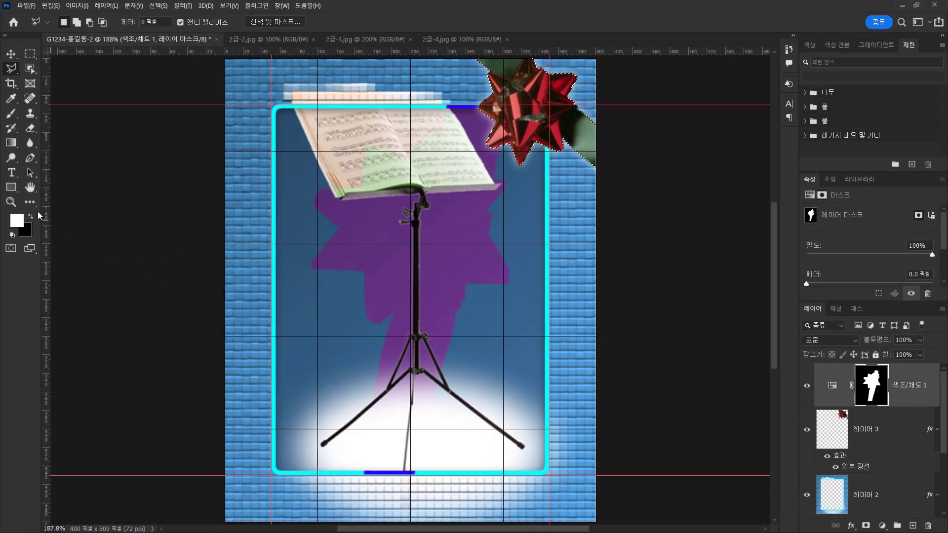
{"action": "key", "text": "x"}
{"action": "left_click", "coordinate": [808, 388]}
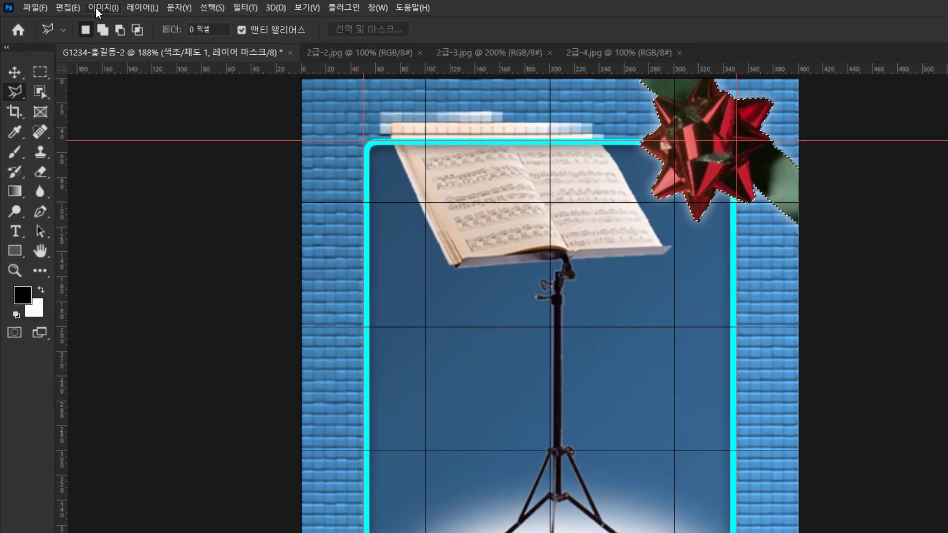
Step: Select the bow layer 레이어 3 and apply a direct Hue/Saturation adjustment with a hue of +72
{"action": "left_click", "coordinate": [76, 5]}
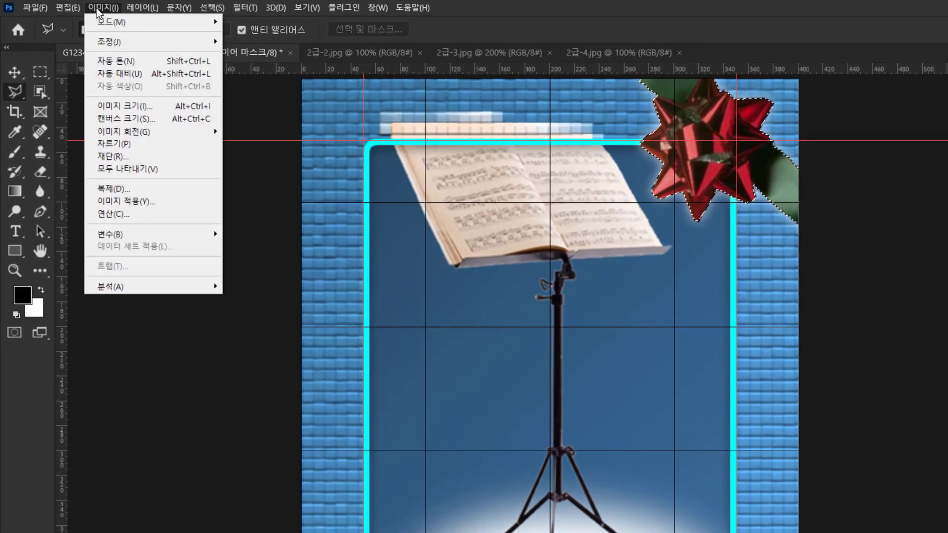
{"action": "mouse_move", "coordinate": [111, 47]}
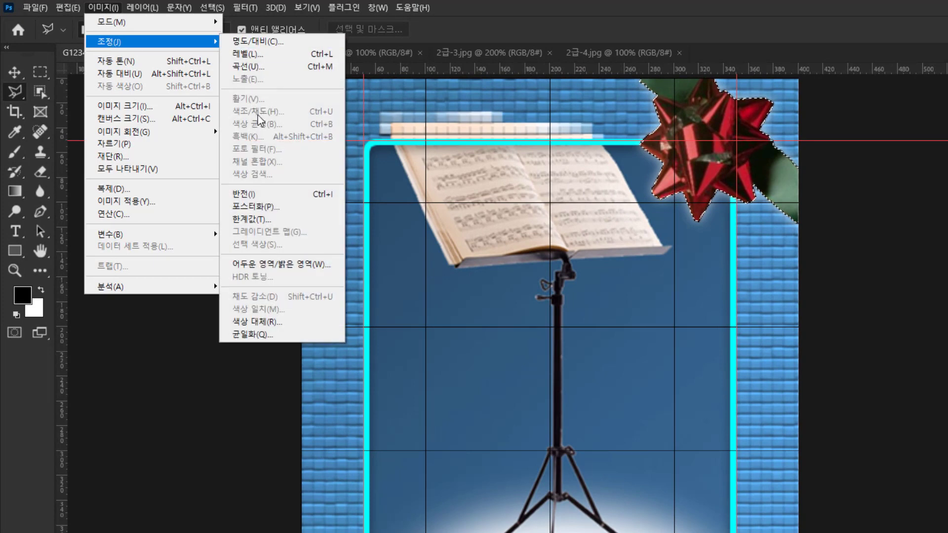
{"action": "left_click", "coordinate": [946, 400]}
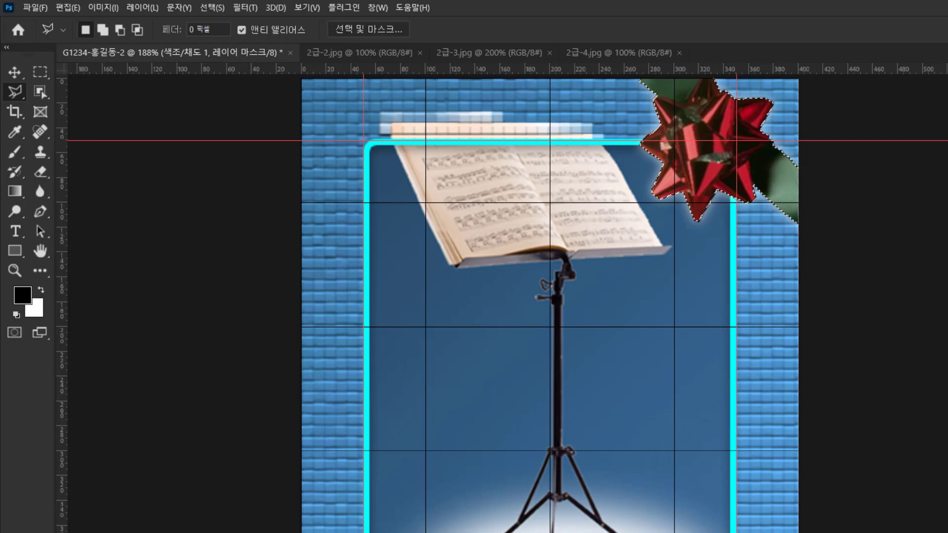
{"action": "left_click", "coordinate": [119, 4]}
{"action": "mouse_move", "coordinate": [128, 45]}
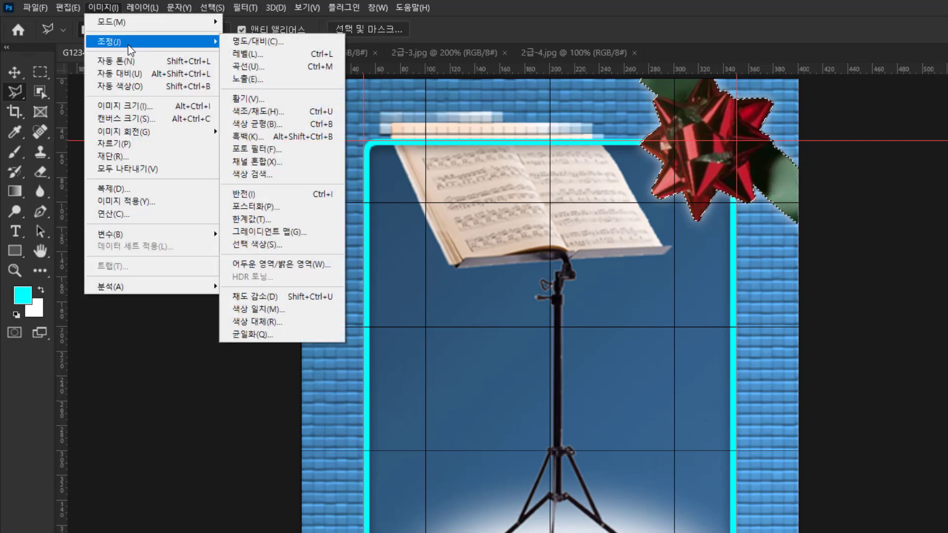
{"action": "left_click", "coordinate": [283, 109]}
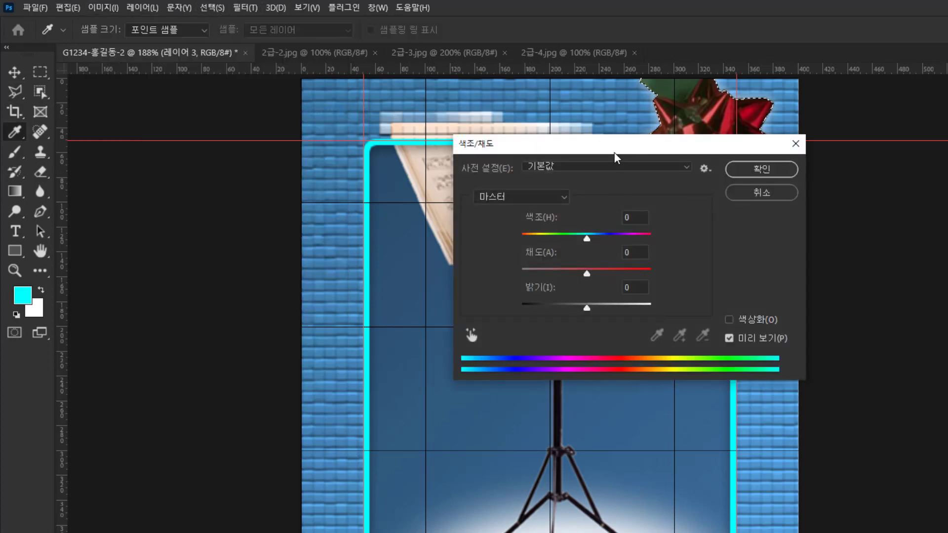
{"action": "left_click_drag", "start_coordinate": [614, 155], "coordinate": [610, 237]}
{"action": "left_click_drag", "start_coordinate": [582, 321], "coordinate": [618, 318]}
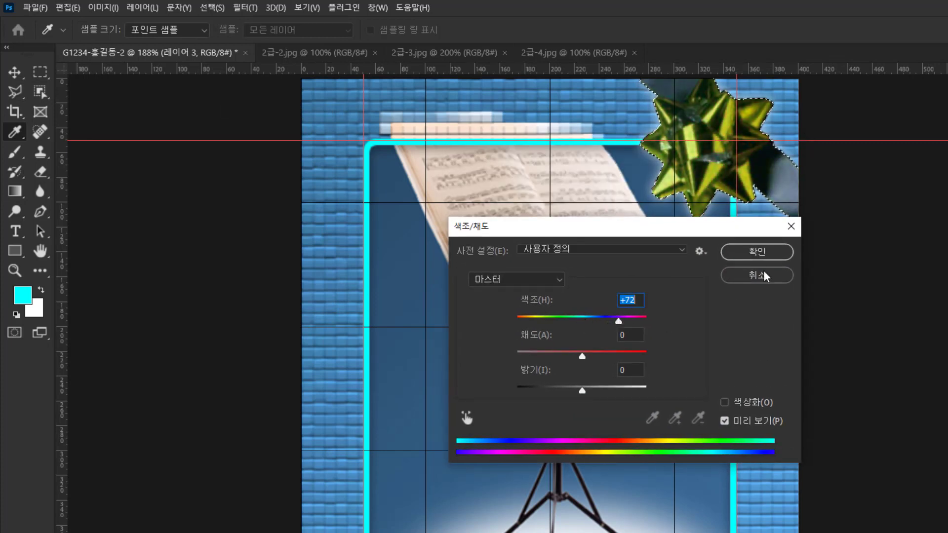
{"action": "left_click", "coordinate": [756, 253]}
{"action": "key", "text": "l"}
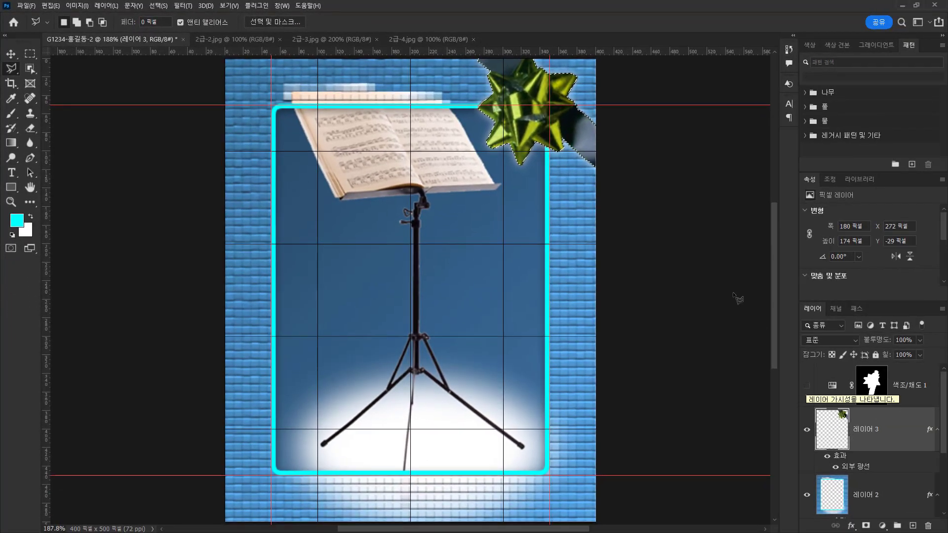
Step: Clear the Hue/Saturation layer's mask to solid black, deselect the bow, and show the adjustment layer
{"action": "left_click", "coordinate": [883, 393]}
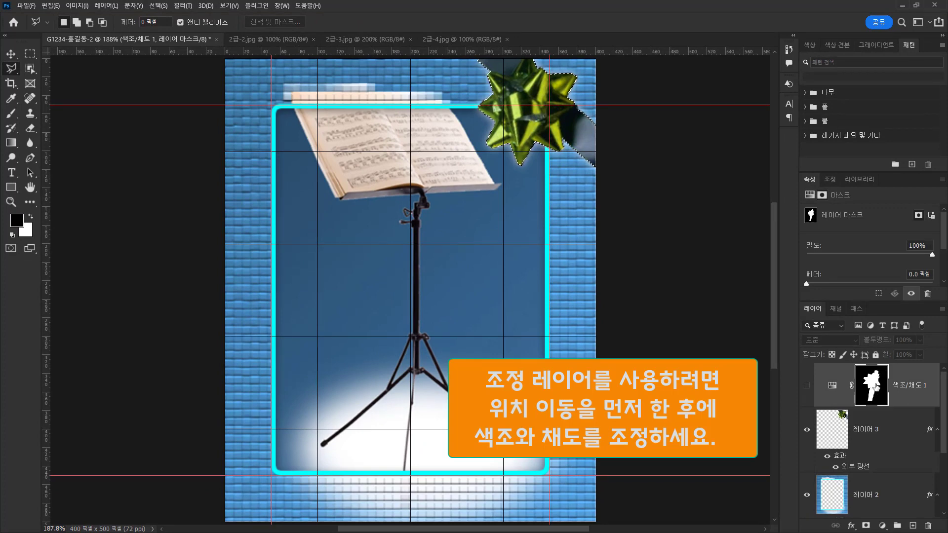
{"action": "key", "text": "ctrl+Delete"}
{"action": "key", "text": "Return"}
{"action": "key", "text": "ctrl+d"}
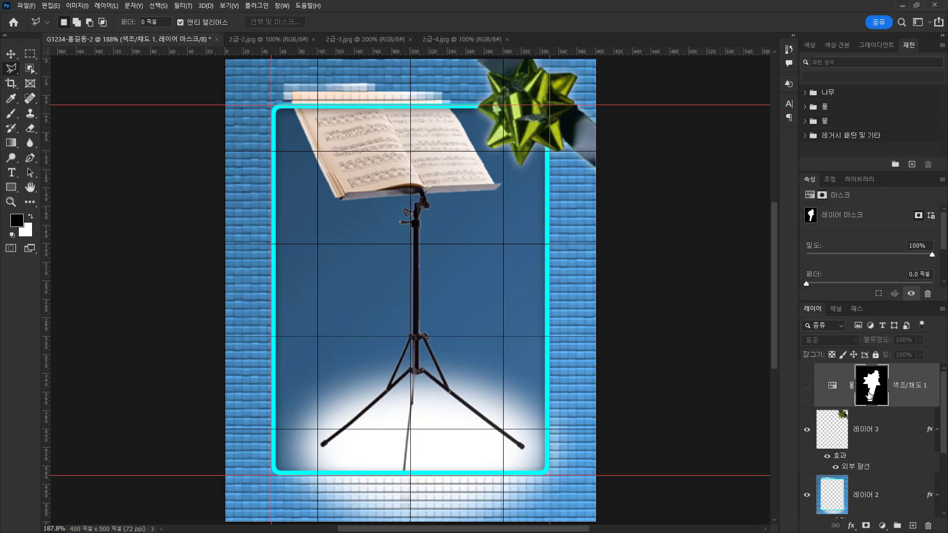
{"action": "left_click", "coordinate": [878, 431]}
{"action": "left_click", "coordinate": [875, 387]}
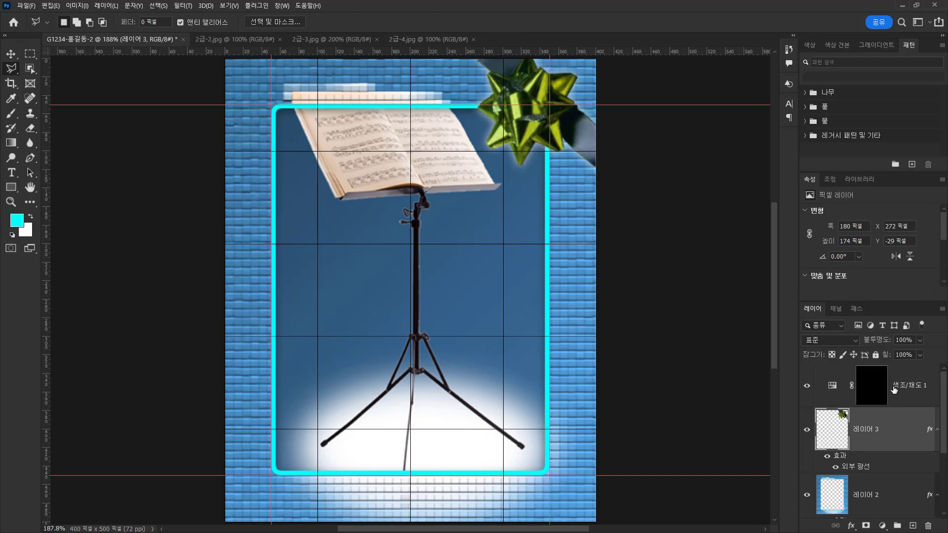
Step: Load the bow layer's outline as a selection, fill it with white on the Hue/Saturation mask, hide that adjustment layer and deselect
{"action": "left_click", "coordinate": [895, 390]}
{"action": "left_click", "coordinate": [884, 403]}
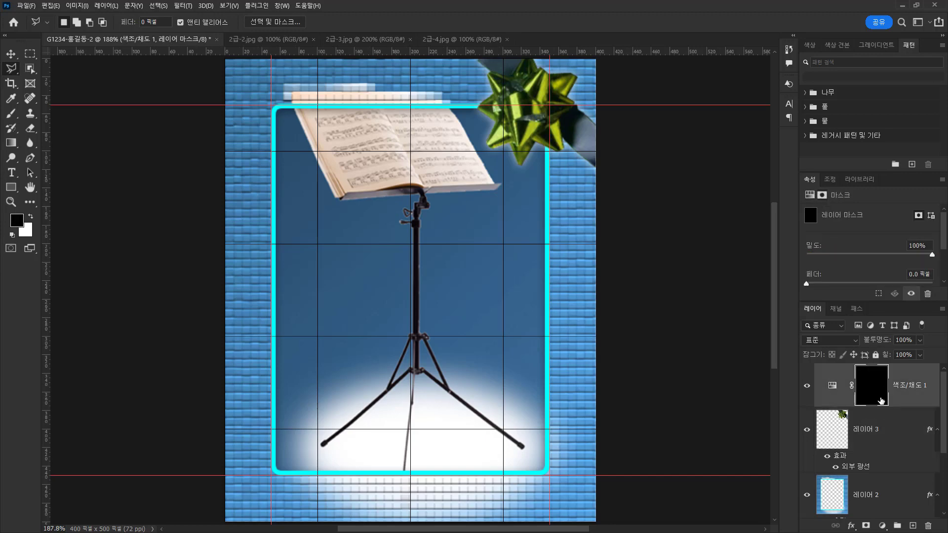
{"action": "left_click", "coordinate": [832, 428], "text": "ctrl"}
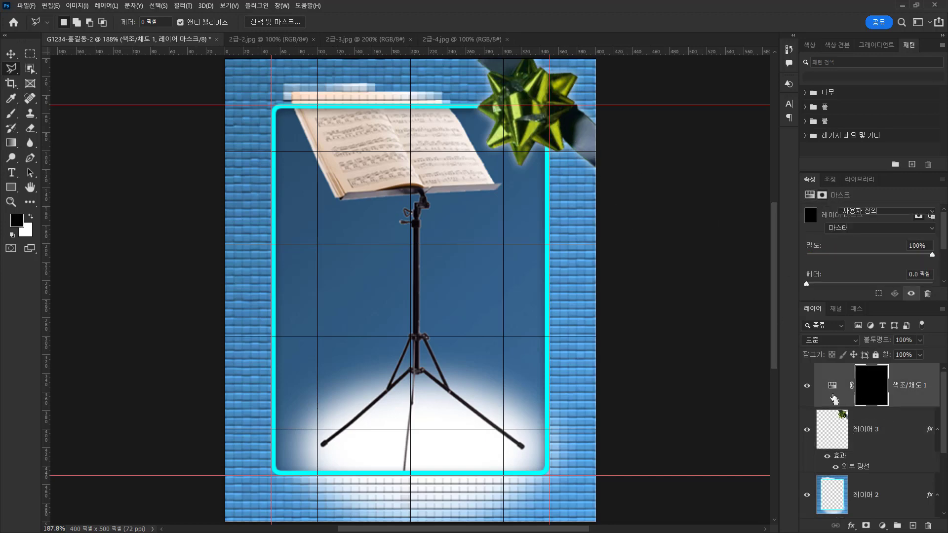
{"action": "key", "text": "x"}
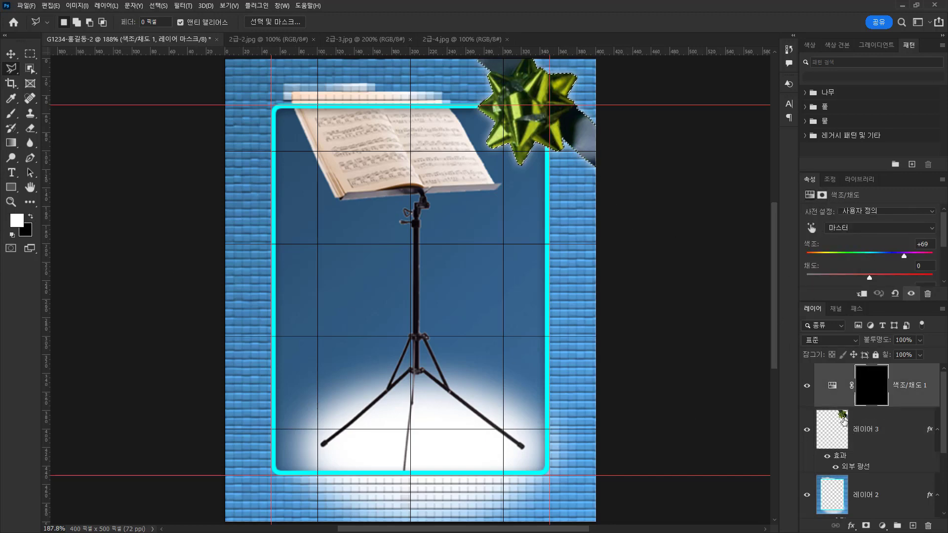
{"action": "key", "text": "alt+BackSpace"}
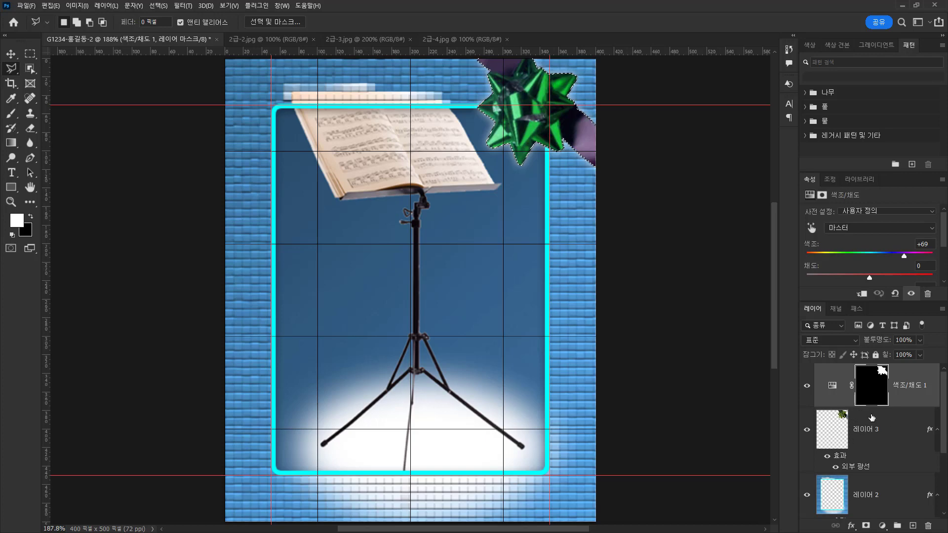
{"action": "left_click", "coordinate": [808, 386]}
{"action": "key", "text": "ctrl+d"}
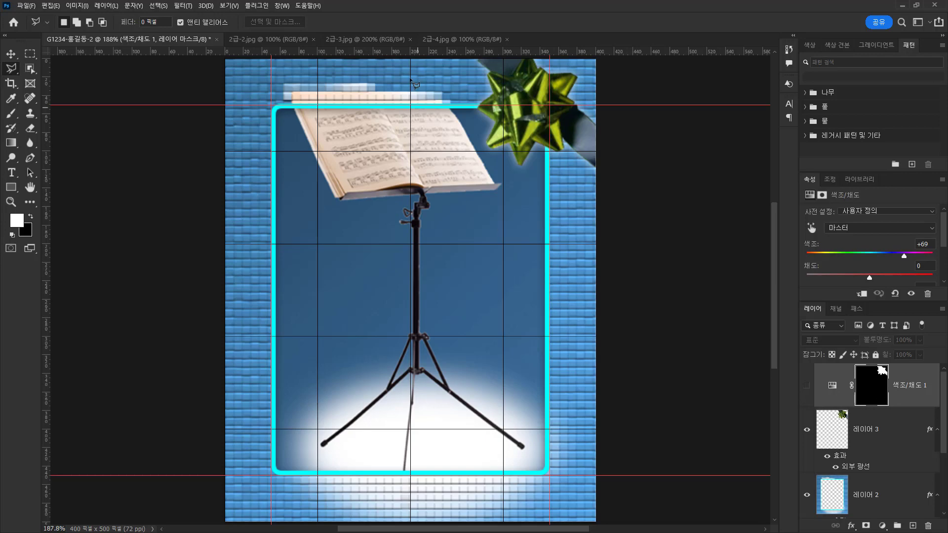
Step: Open the 2급-4.jpg document and select the whole microphone with its stand and cable using the Object Selection tool
{"action": "left_click", "coordinate": [473, 40]}
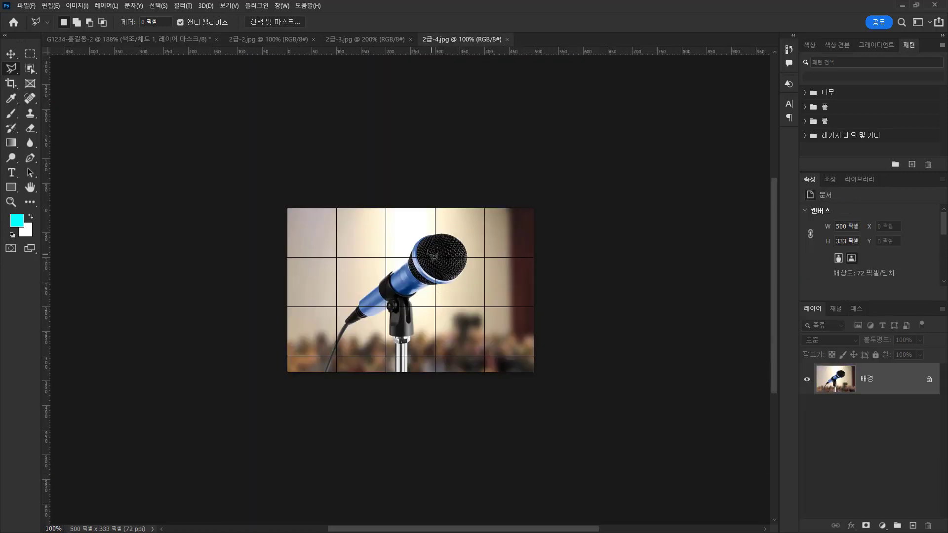
{"action": "key", "text": "ctrl+0"}
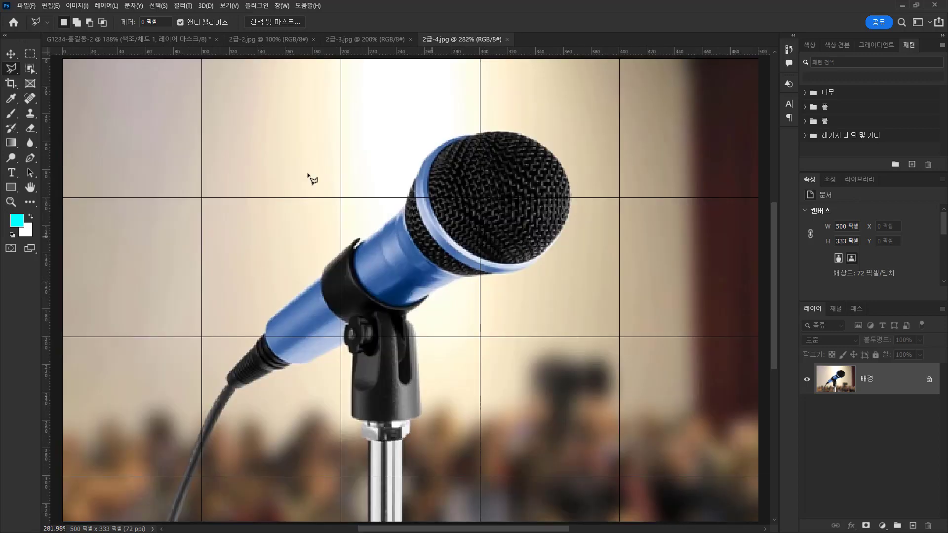
{"action": "left_click", "coordinate": [31, 67]}
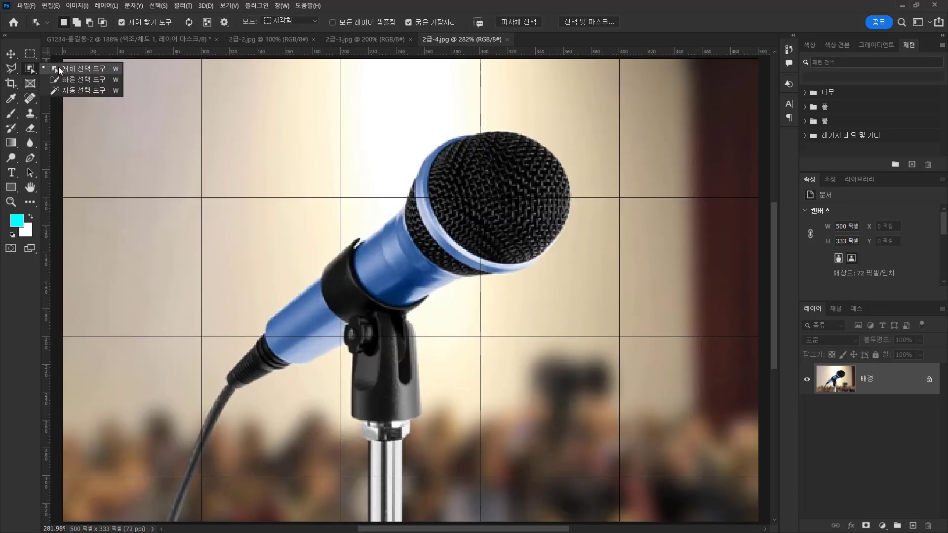
{"action": "left_click", "coordinate": [58, 67]}
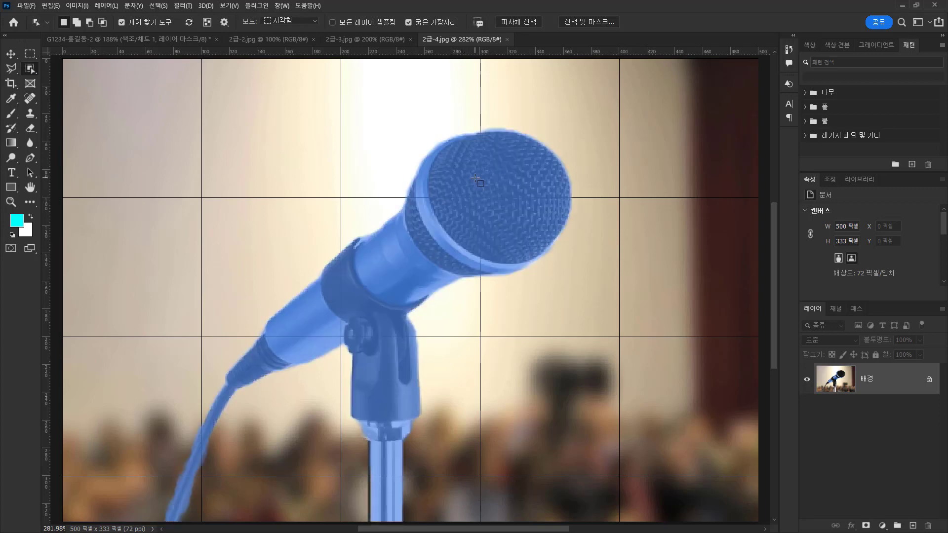
{"action": "left_click", "coordinate": [544, 155]}
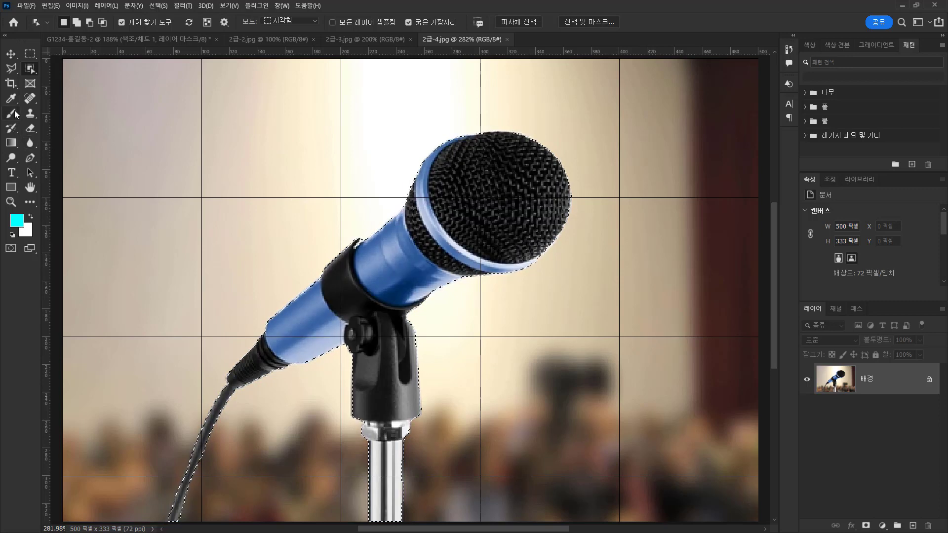
Step: Clear the selection and trace a Pen shape from the holder's upper edge along the blue body and over the microphone head
{"action": "left_click", "coordinate": [30, 158]}
{"action": "key", "text": "ctrl+d"}
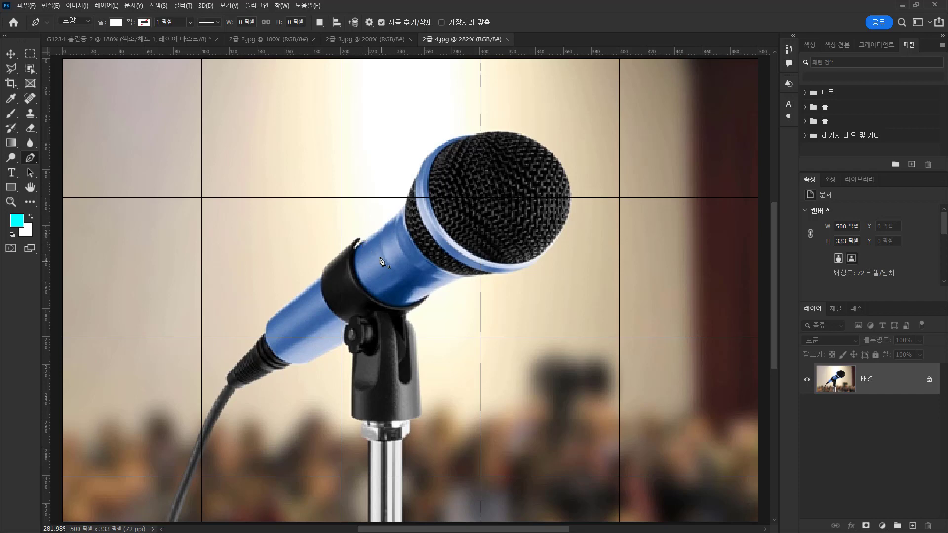
{"action": "left_click", "coordinate": [363, 240]}
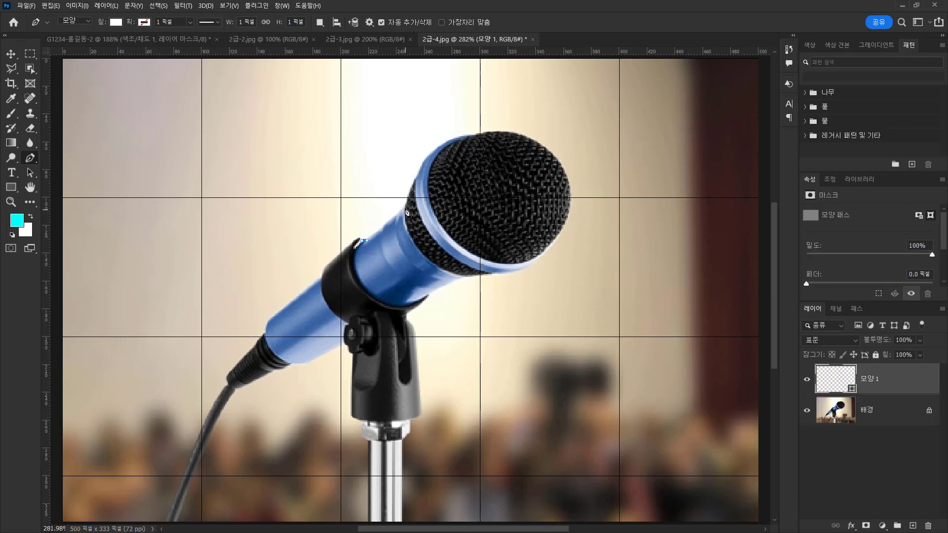
{"action": "left_click", "coordinate": [404, 205]}
{"action": "left_click_drag", "start_coordinate": [442, 144], "coordinate": [552, 146]}
{"action": "left_click", "coordinate": [443, 145], "text": "alt"}
{"action": "left_click", "coordinate": [521, 138], "text": "alt"}
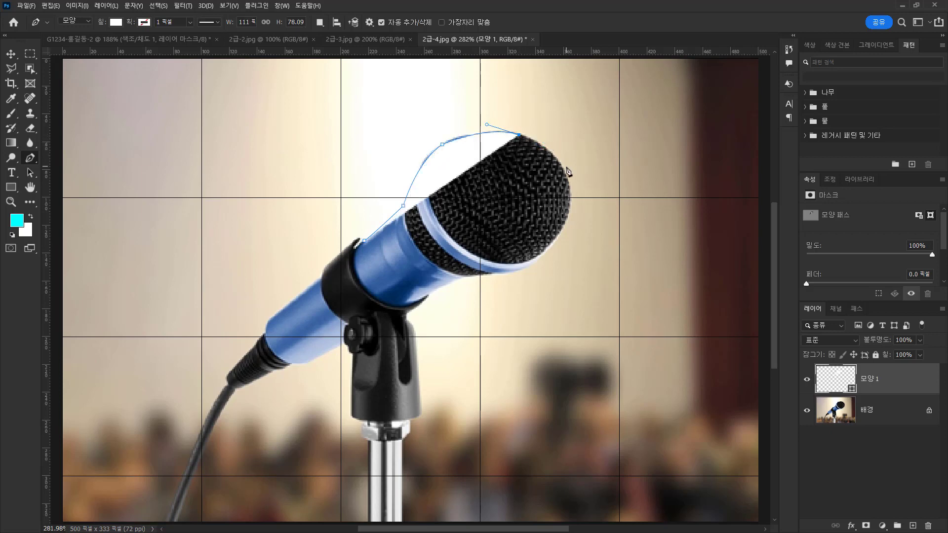
{"action": "left_click_drag", "start_coordinate": [566, 176], "coordinate": [581, 213]}
{"action": "left_click", "coordinate": [567, 177], "text": "alt"}
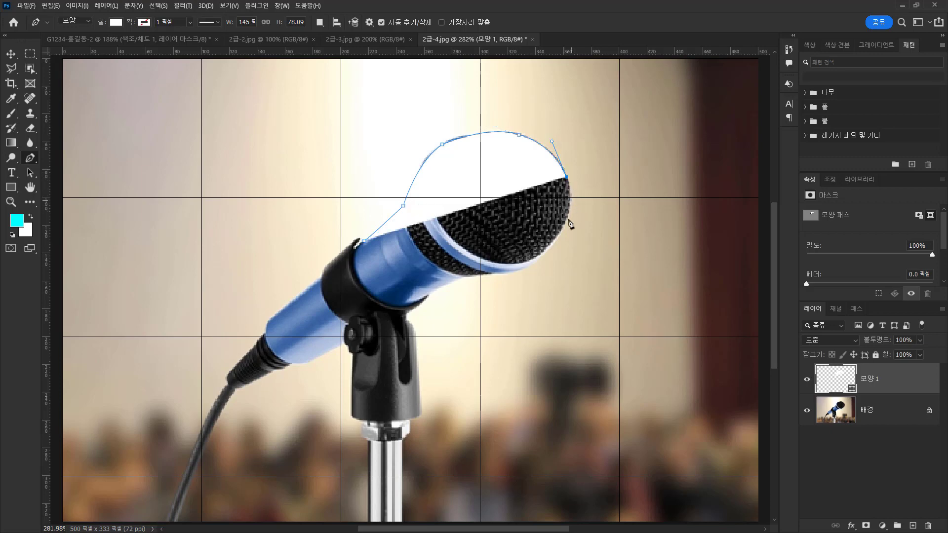
Step: Continue the Pen outline around the underside of the microphone head and body, and close it at its starting point
{"action": "left_click_drag", "start_coordinate": [551, 244], "coordinate": [451, 287]}
{"action": "left_click", "coordinate": [552, 245], "text": "alt"}
{"action": "left_click", "coordinate": [498, 274], "text": "alt"}
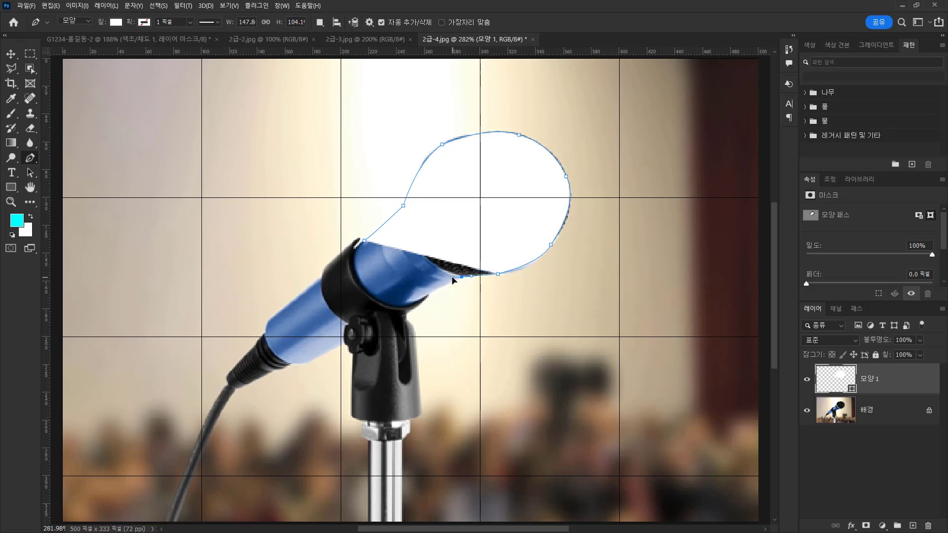
{"action": "left_click_drag", "start_coordinate": [453, 278], "coordinate": [452, 278]}
{"action": "left_click", "coordinate": [462, 277], "text": "alt"}
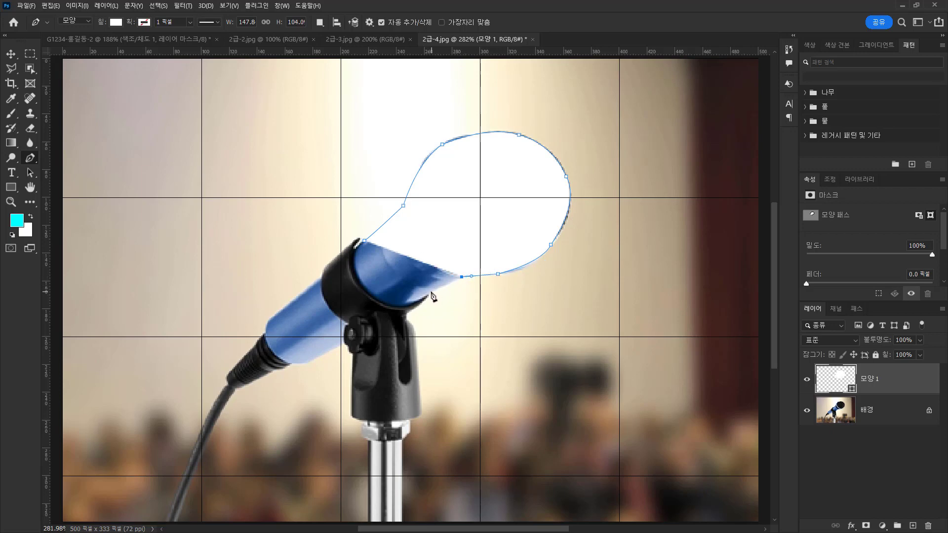
{"action": "left_click", "coordinate": [431, 293]}
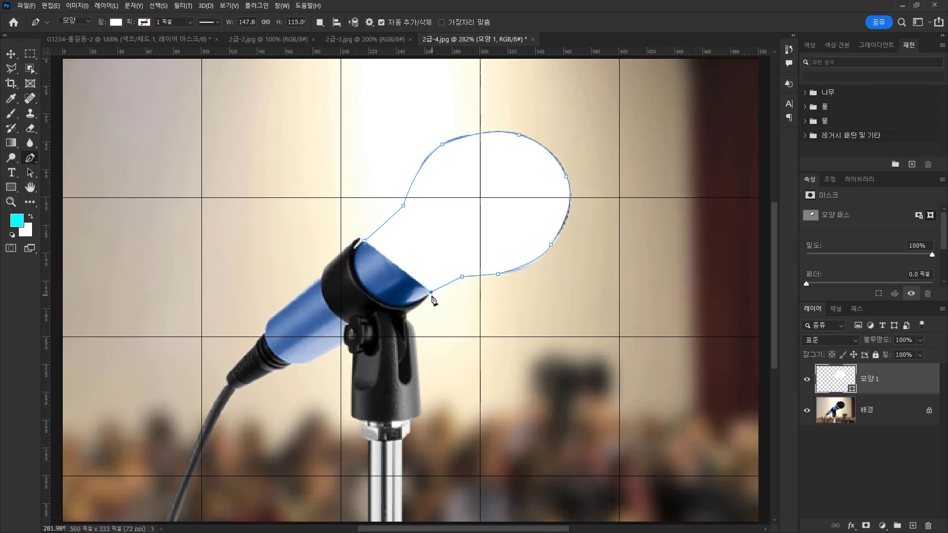
{"action": "left_click", "coordinate": [364, 241]}
Step: Set the microphone shape's fill to none and convert its path into a selection
{"action": "left_click", "coordinate": [120, 24]}
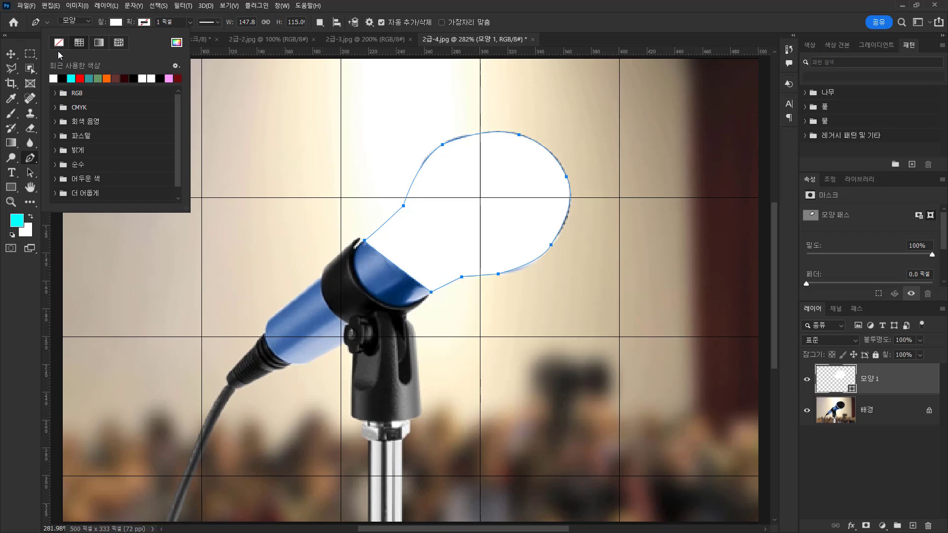
{"action": "left_click", "coordinate": [60, 44]}
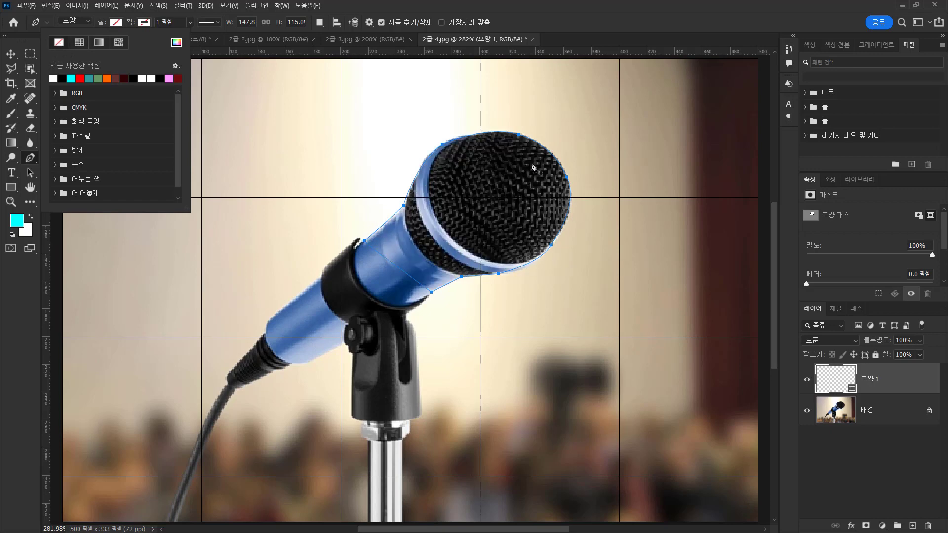
{"action": "key", "text": "ctrl+Return"}
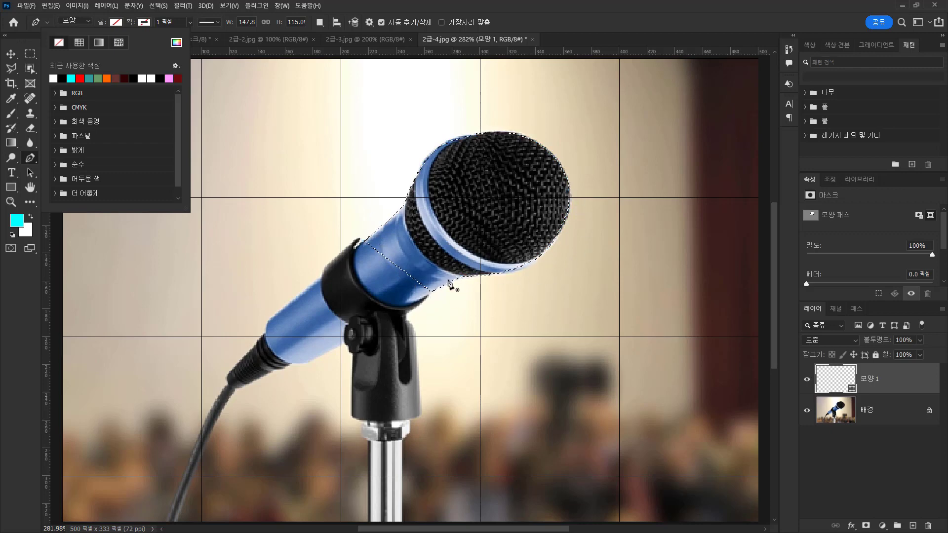
Step: Discard the path selection and reselect the whole microphone, stand and cable with the Object Selection tool
{"action": "left_click", "coordinate": [435, 6]}
{"action": "left_click", "coordinate": [30, 83]}
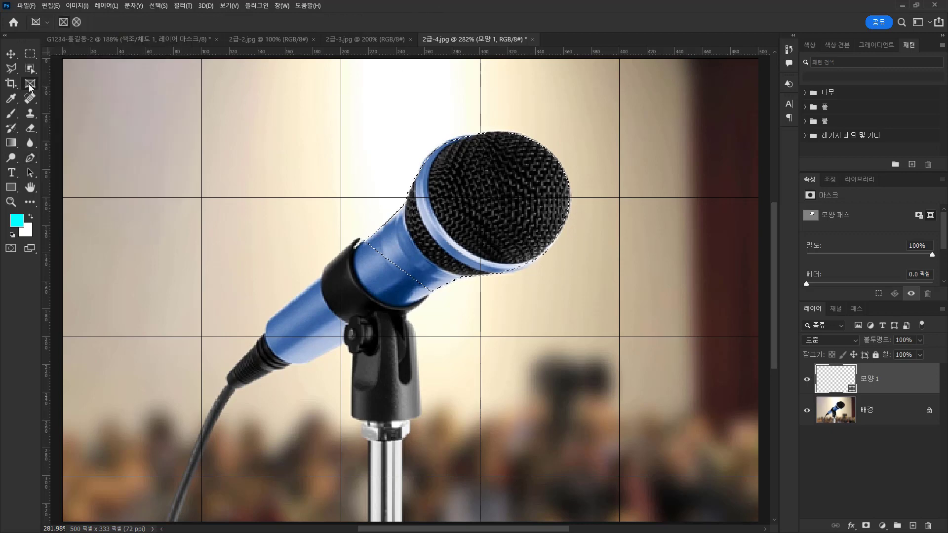
{"action": "left_click", "coordinate": [27, 68]}
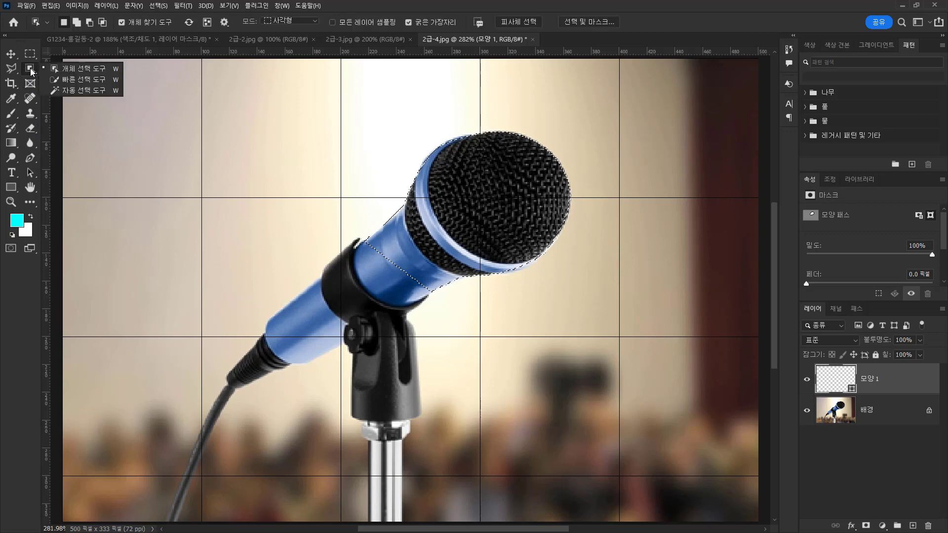
{"action": "left_click", "coordinate": [83, 68]}
{"action": "key", "text": "ctrl+d"}
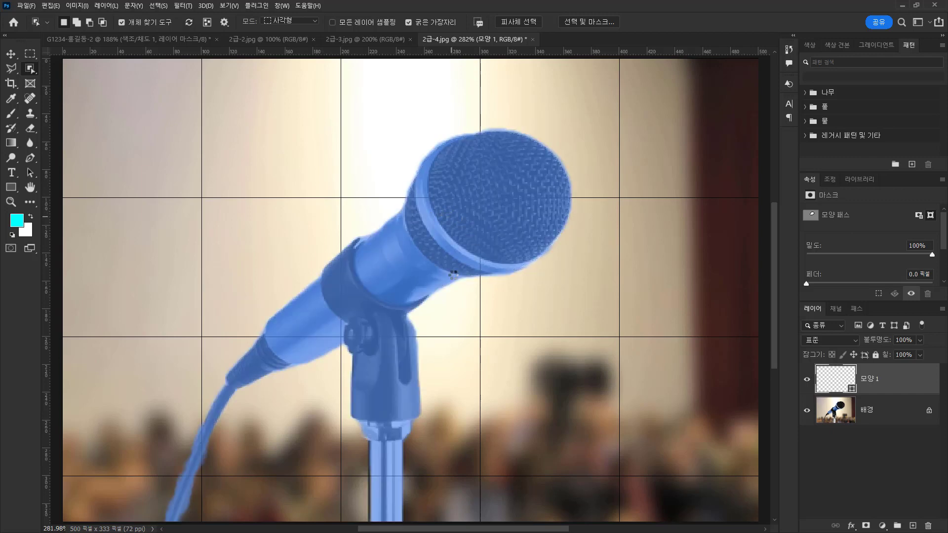
{"action": "left_click", "coordinate": [473, 252]}
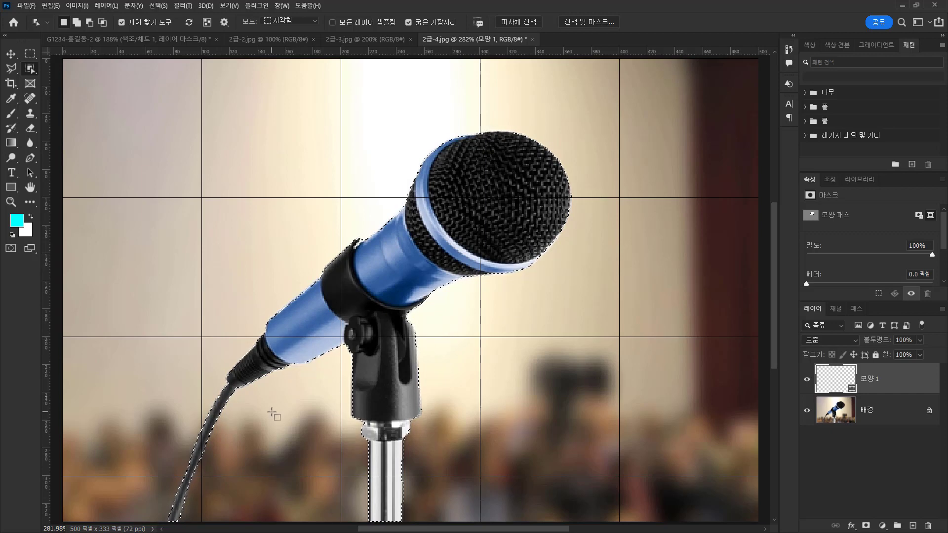
Step: Try subtracting the holder, lower body, cable and stand from the selection with the Polygonal Lasso, and undo the subtraction
{"action": "key", "text": "ctrl+minus"}
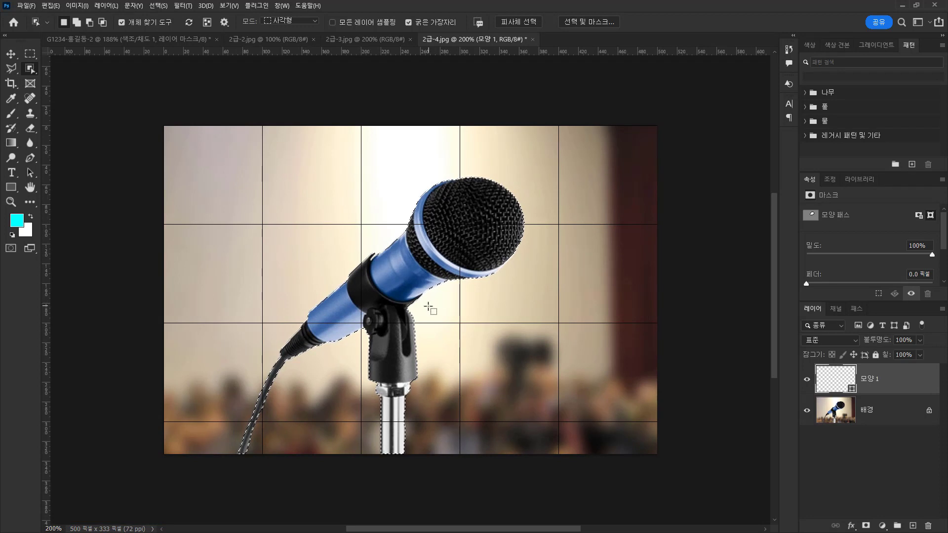
{"action": "left_click", "coordinate": [11, 68]}
{"action": "right_click", "coordinate": [11, 68]}
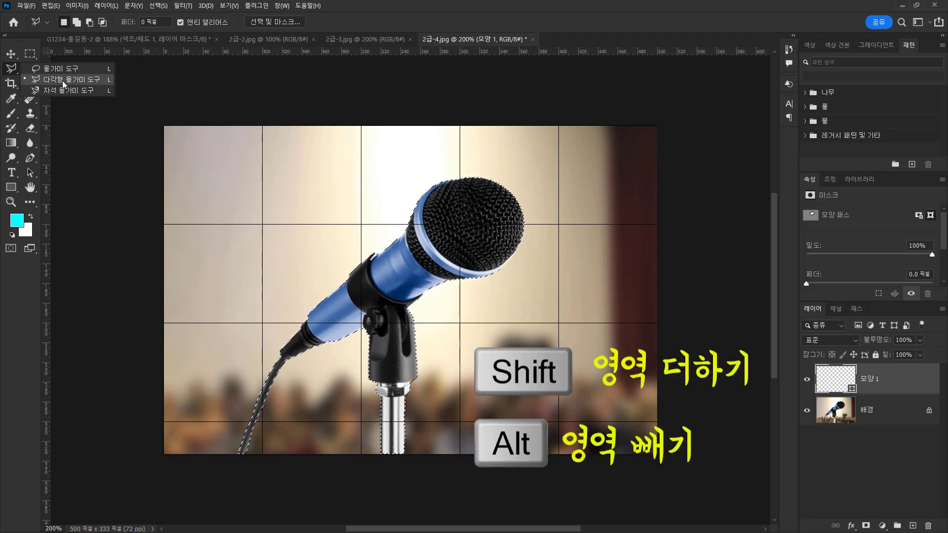
{"action": "left_click", "coordinate": [63, 84]}
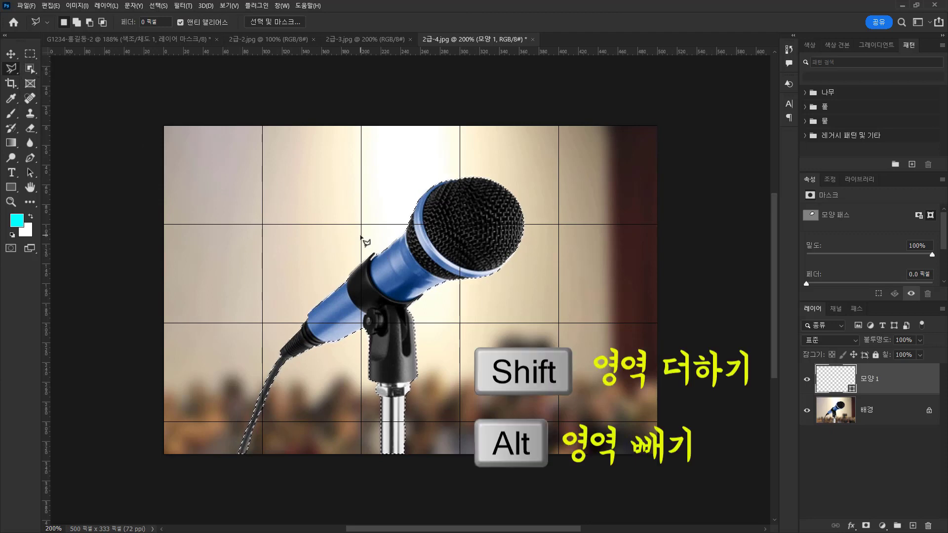
{"action": "key", "text": "alt"}
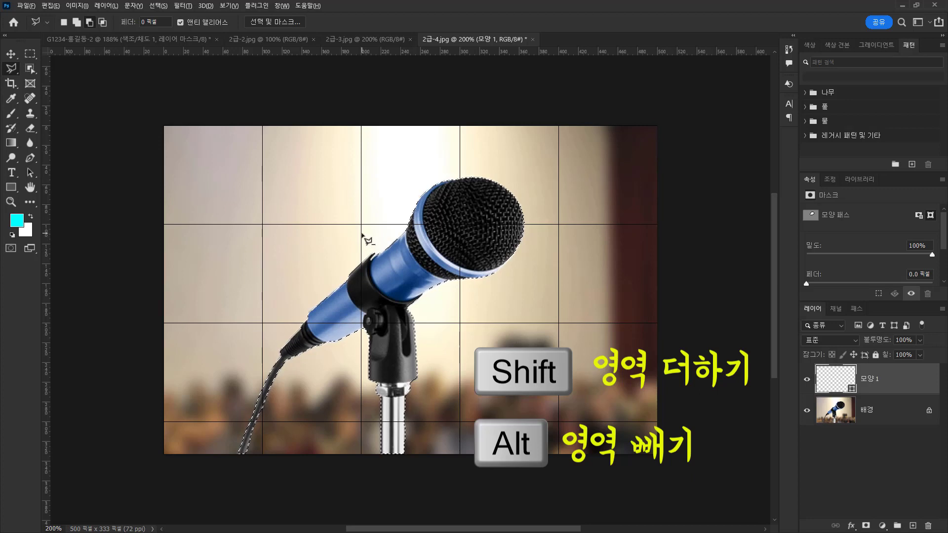
{"action": "left_click", "coordinate": [448, 324]}
{"action": "left_click", "coordinate": [442, 489]}
{"action": "left_click", "coordinate": [197, 478]}
{"action": "left_click", "coordinate": [277, 258]}
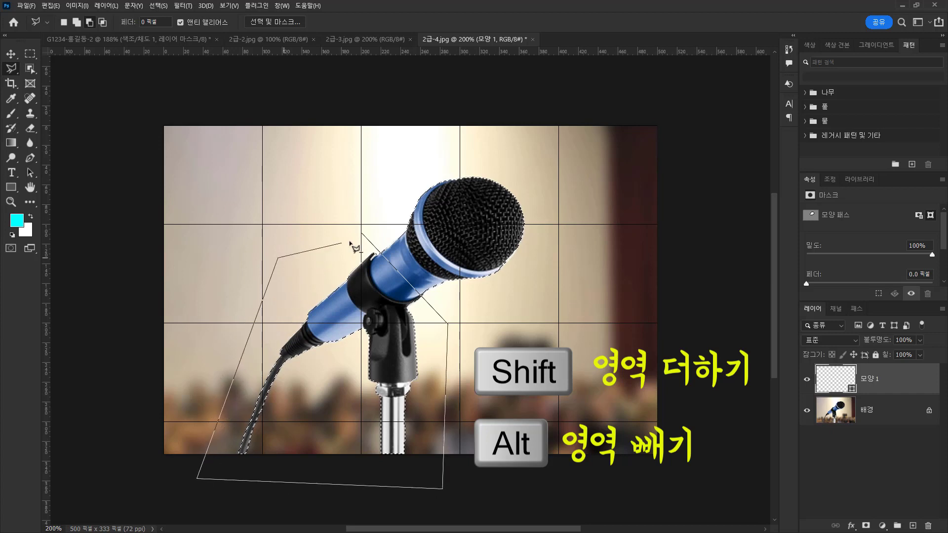
{"action": "left_click", "coordinate": [362, 233]}
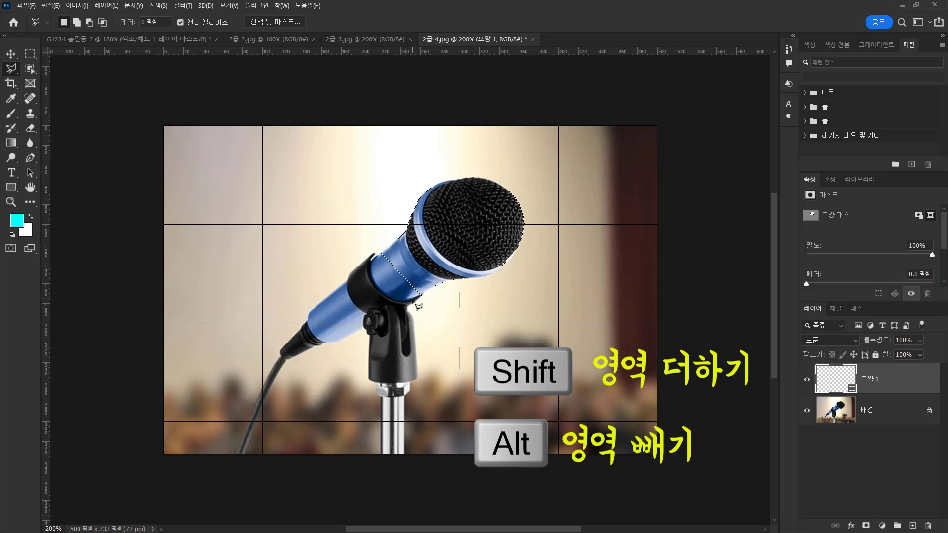
{"action": "key", "text": "ctrl+z"}
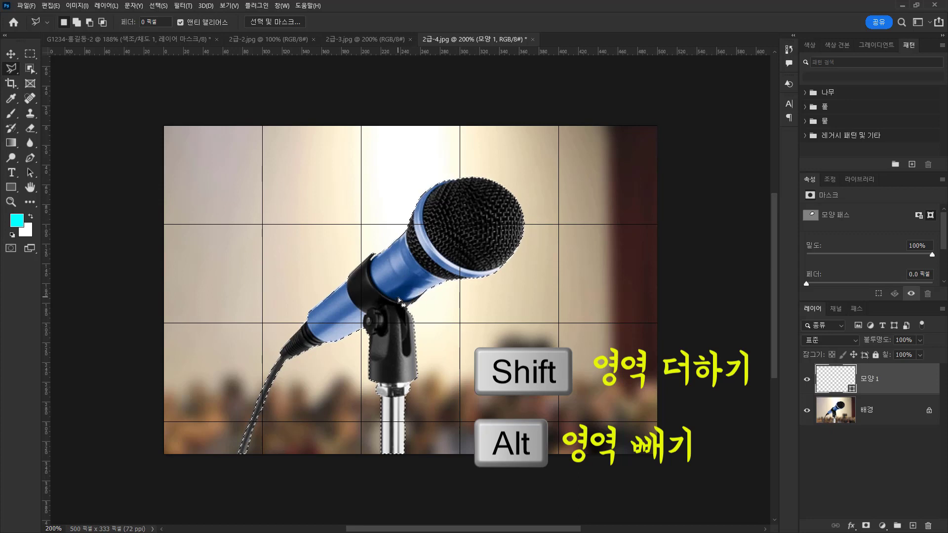
Step: Subtract the holder, lower body, cable and stand from the microphone selection with the freehand Lasso, tracing along the holder's upper edge
{"action": "right_click", "coordinate": [15, 73]}
{"action": "left_click", "coordinate": [55, 68]}
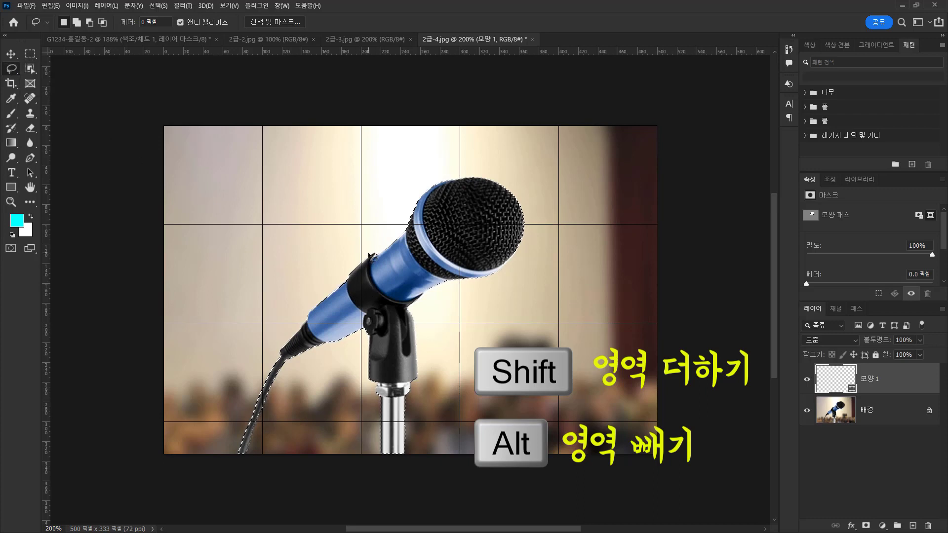
{"action": "mouse_move", "coordinate": [373, 264]}
{"action": "left_mouse_down"}
{"action": "mouse_move", "coordinate": [387, 299]}
{"action": "mouse_move", "coordinate": [428, 301]}
{"action": "mouse_move", "coordinate": [446, 336]}
{"action": "mouse_move", "coordinate": [453, 403]}
{"action": "mouse_move", "coordinate": [437, 473]}
{"action": "mouse_move", "coordinate": [346, 488]}
{"action": "mouse_move", "coordinate": [227, 481]}
{"action": "mouse_move", "coordinate": [199, 439]}
{"action": "mouse_move", "coordinate": [249, 333]}
{"action": "mouse_move", "coordinate": [296, 267]}
{"action": "mouse_move", "coordinate": [379, 250]}
{"action": "left_mouse_up"}
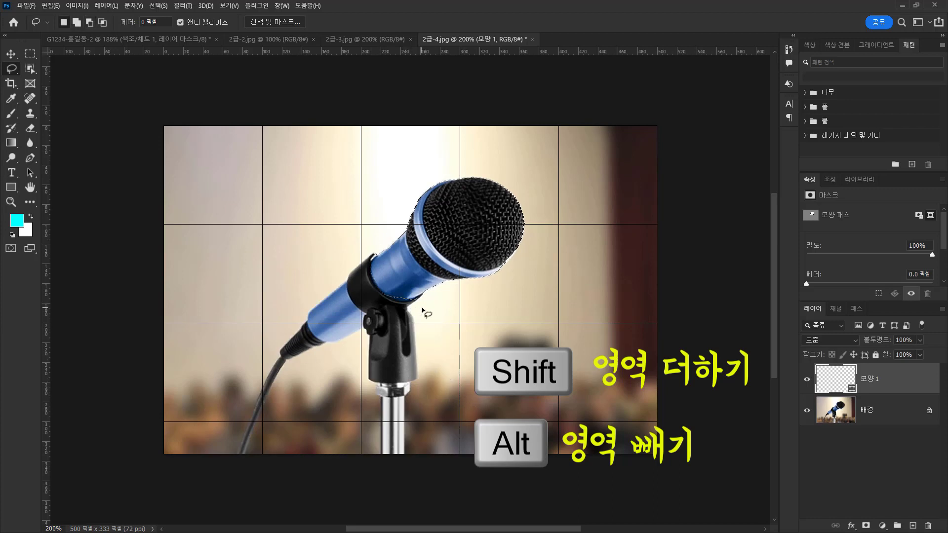
{"action": "scroll", "coordinate": [422, 310], "scroll_direction": "up", "scroll_amount": 2}
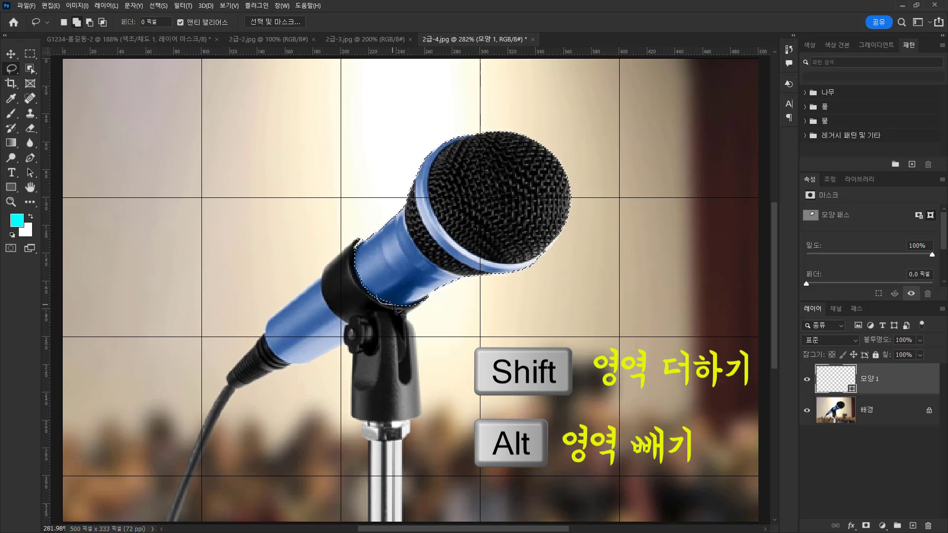
{"action": "mouse_move", "coordinate": [376, 294]}
{"action": "left_mouse_down"}
{"action": "mouse_move", "coordinate": [408, 315]}
{"action": "mouse_move", "coordinate": [393, 308]}
{"action": "mouse_move", "coordinate": [430, 303]}
{"action": "mouse_move", "coordinate": [398, 315]}
{"action": "left_mouse_up"}
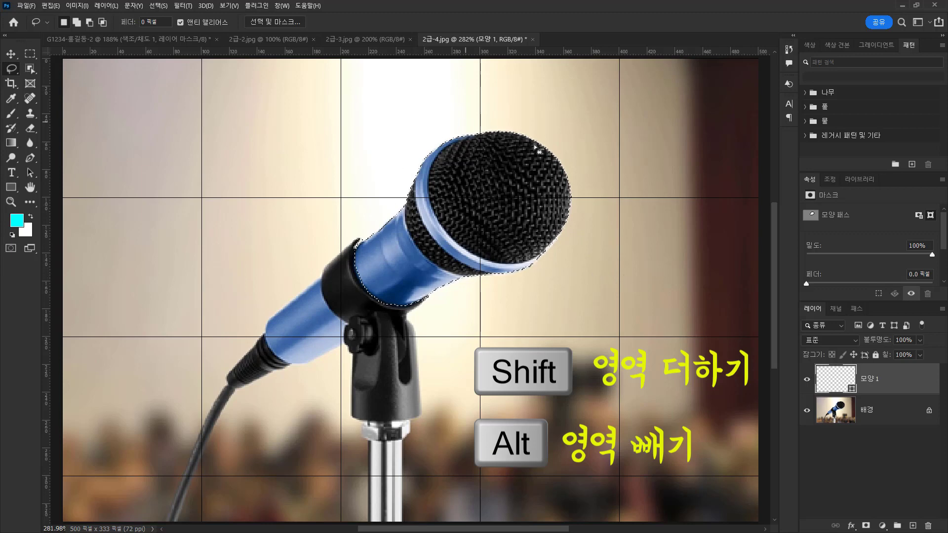
Step: Copy the selected microphone head and upper body from the background layer of 2급-4.jpg into the poster document
{"action": "key", "text": "ctrl+Tab"}
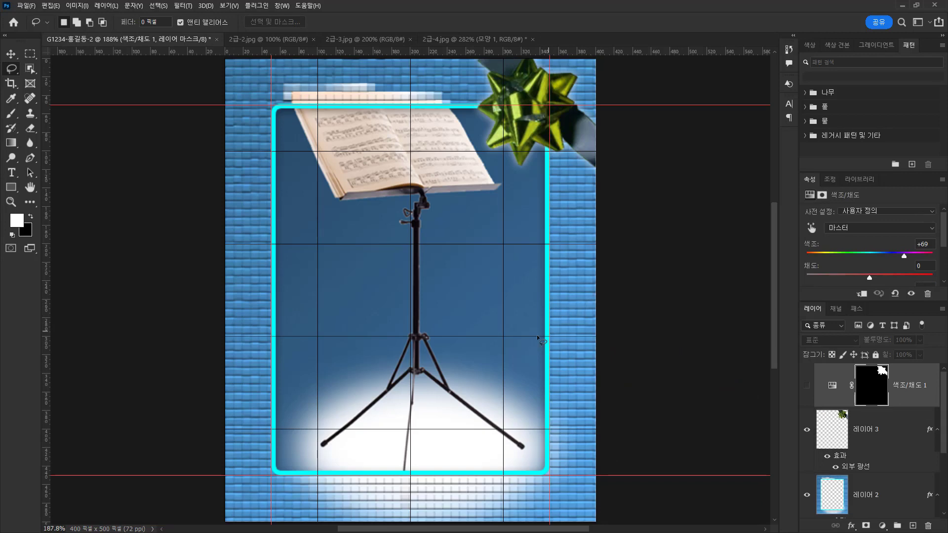
{"action": "left_click", "coordinate": [493, 40]}
{"action": "left_click", "coordinate": [73, 37]}
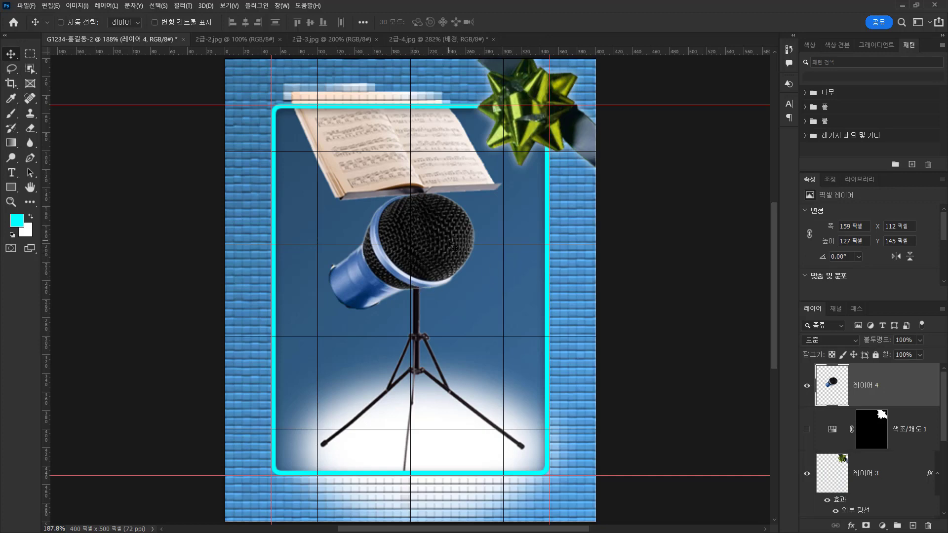
Step: Flip the pasted microphone horizontally, place it over the frame's lower-right corner and enlarge it to about 164 × 131 px
{"action": "key", "text": "ctrl+t"}
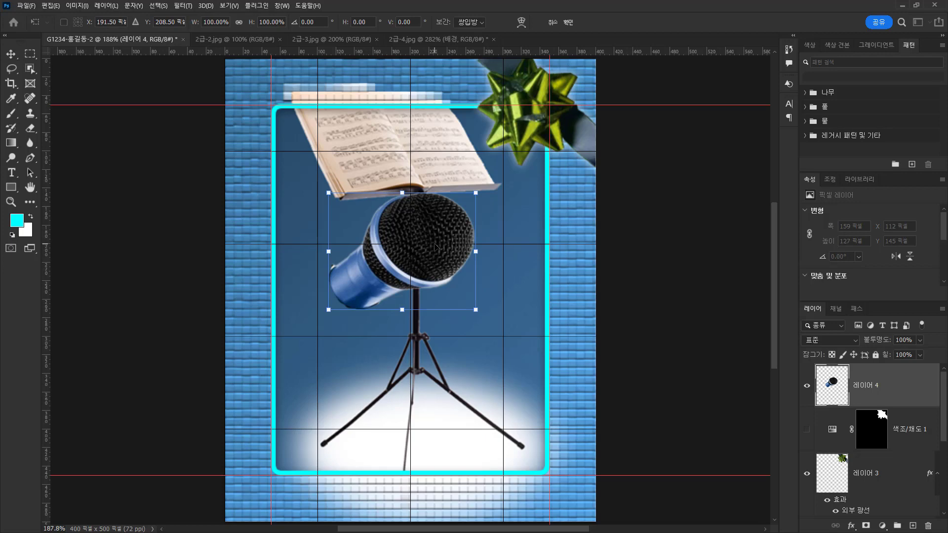
{"action": "right_click", "coordinate": [435, 247]}
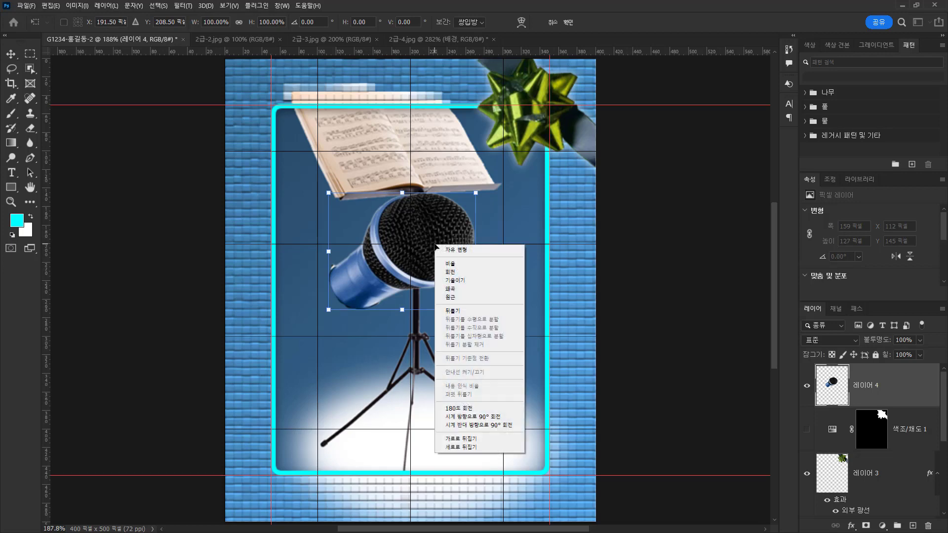
{"action": "left_click", "coordinate": [473, 440]}
{"action": "left_click_drag", "start_coordinate": [383, 225], "coordinate": [483, 403]}
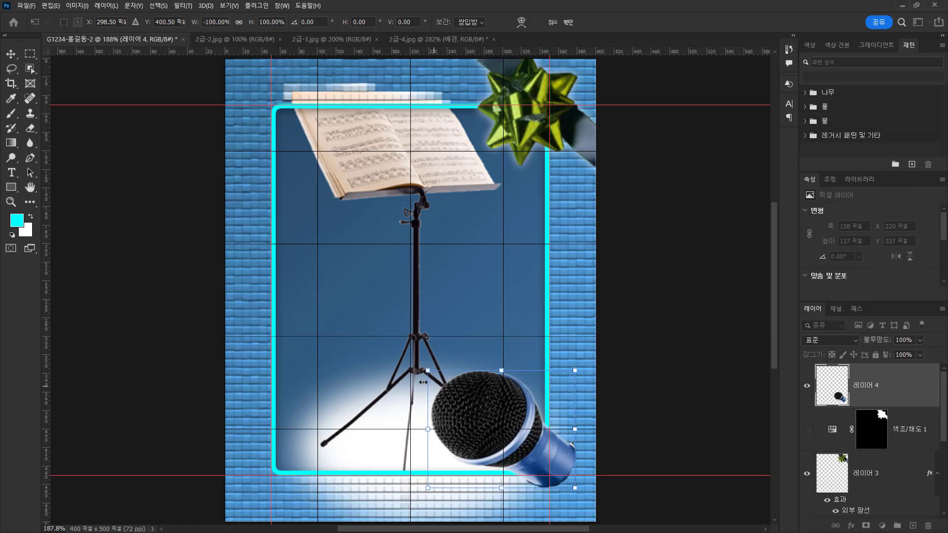
{"action": "mouse_move", "coordinate": [427, 370]}
{"action": "left_mouse_down"}
{"action": "mouse_move", "coordinate": [455, 400]}
{"action": "mouse_move", "coordinate": [418, 369]}
{"action": "left_mouse_up"}
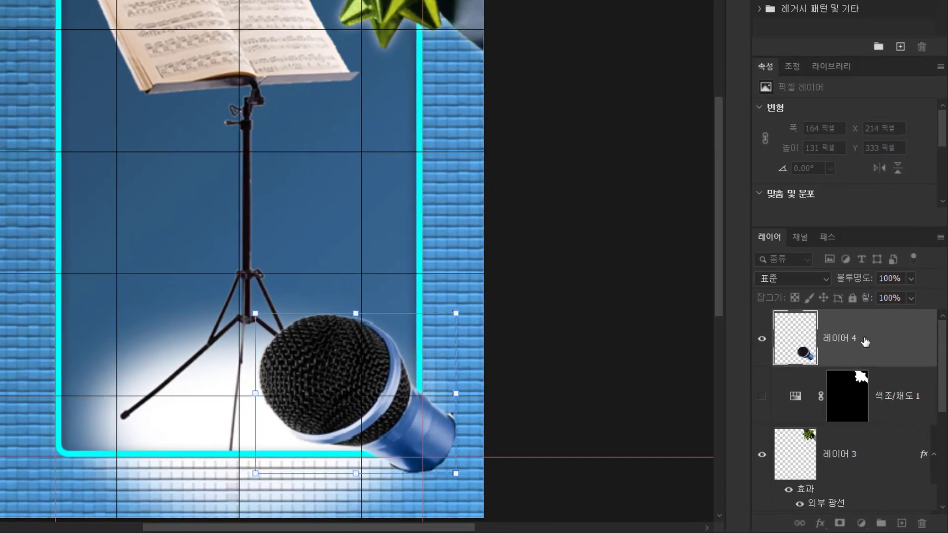
{"action": "key", "text": "Return"}
{"action": "scroll", "coordinate": [884, 339], "scroll_direction": "down", "scroll_amount": 2}
{"action": "scroll", "coordinate": [882, 337], "scroll_direction": "up", "scroll_amount": 2}
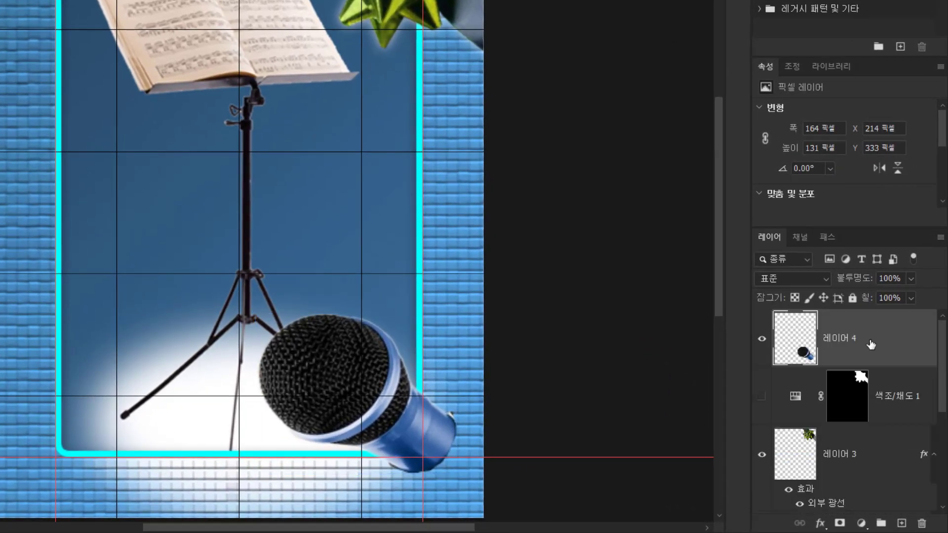
Step: Move the microphone layer directly above 레이어 1, behind the frame, and scale it down to about 156 × 124 px in the frame's lower-right corner
{"action": "left_click_drag", "start_coordinate": [868, 341], "coordinate": [820, 402]}
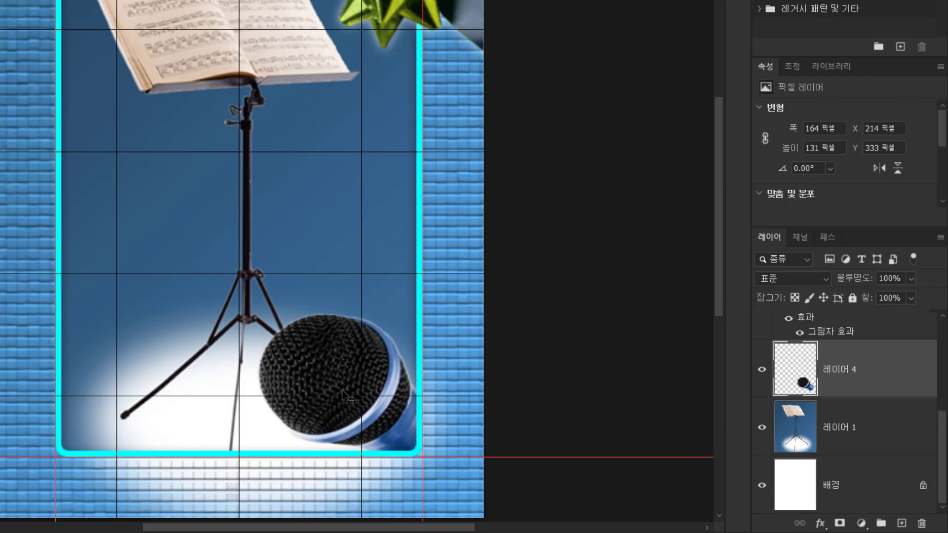
{"action": "left_click_drag", "start_coordinate": [321, 369], "coordinate": [314, 367]}
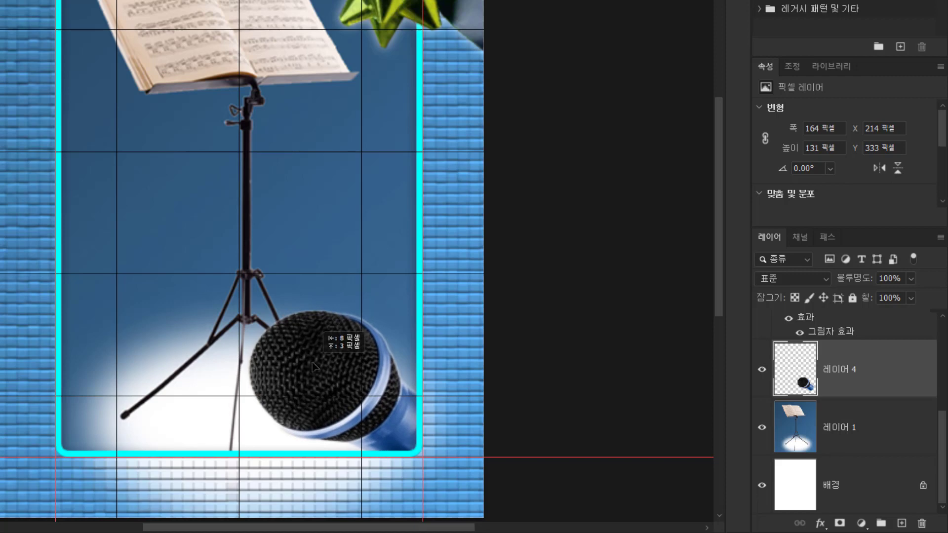
{"action": "key", "text": "ctrl+t"}
{"action": "left_click_drag", "start_coordinate": [238, 316], "coordinate": [247, 325]}
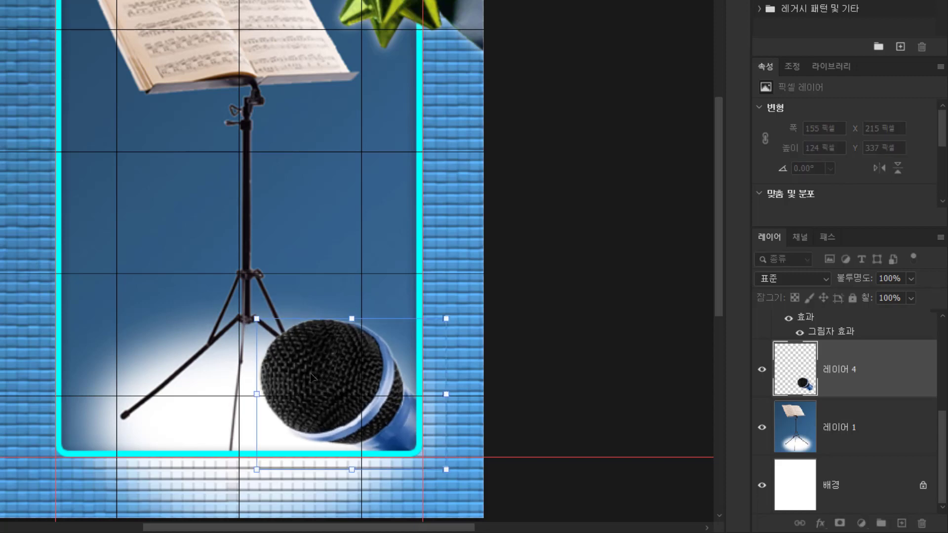
{"action": "key", "text": "Return"}
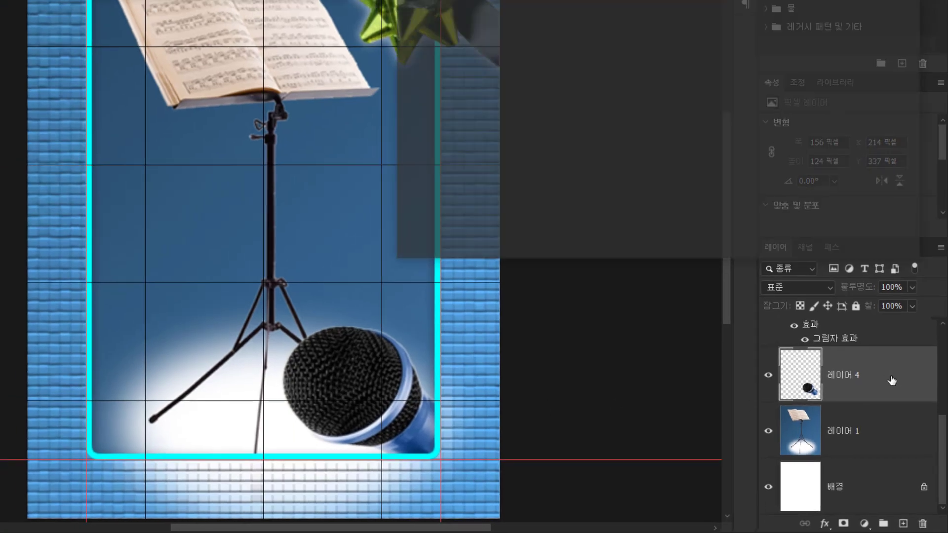
Step: Add a Bevel & Emboss effect with the inner bevel style and 7 px size to the microphone layer
{"action": "double_click", "coordinate": [875, 373]}
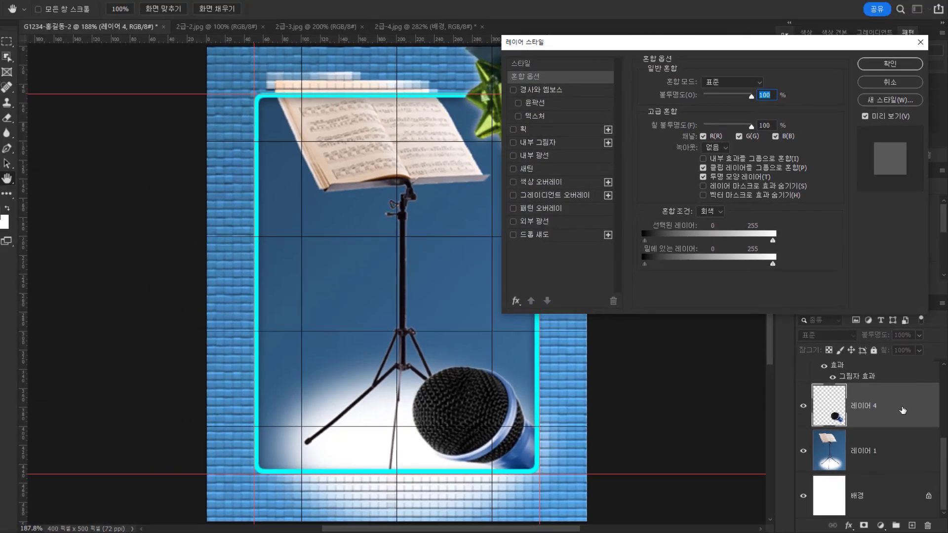
{"action": "left_click", "coordinate": [525, 101]}
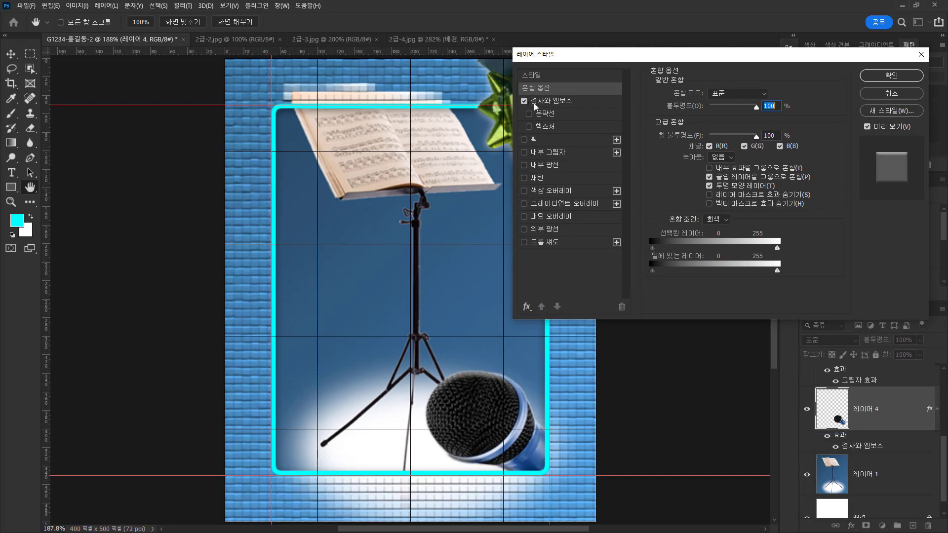
{"action": "left_click", "coordinate": [524, 102]}
{"action": "left_click", "coordinate": [525, 101]}
{"action": "left_click", "coordinate": [556, 106]}
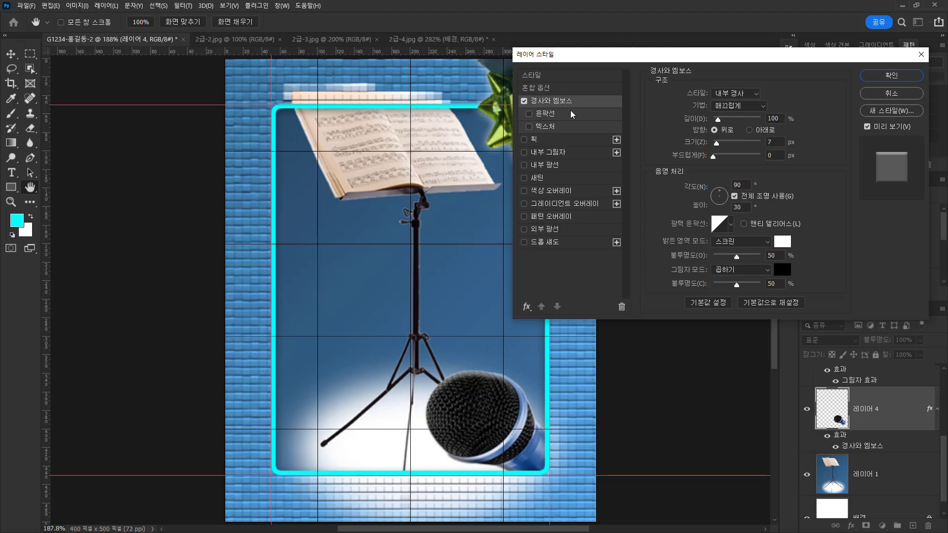
{"action": "left_click", "coordinate": [883, 75]}
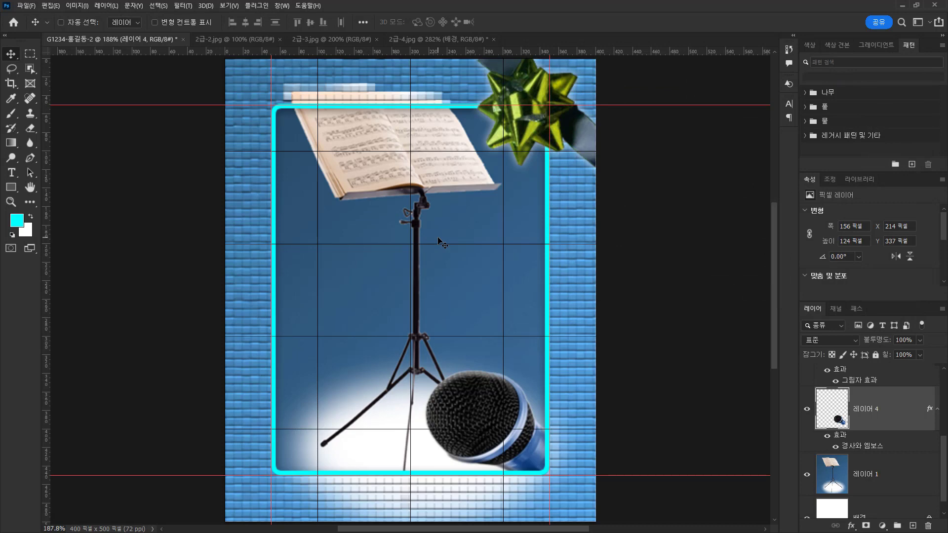
Step: Start a vertical text object just below the lower-left corner of the sheet music
{"action": "left_click", "coordinate": [13, 172]}
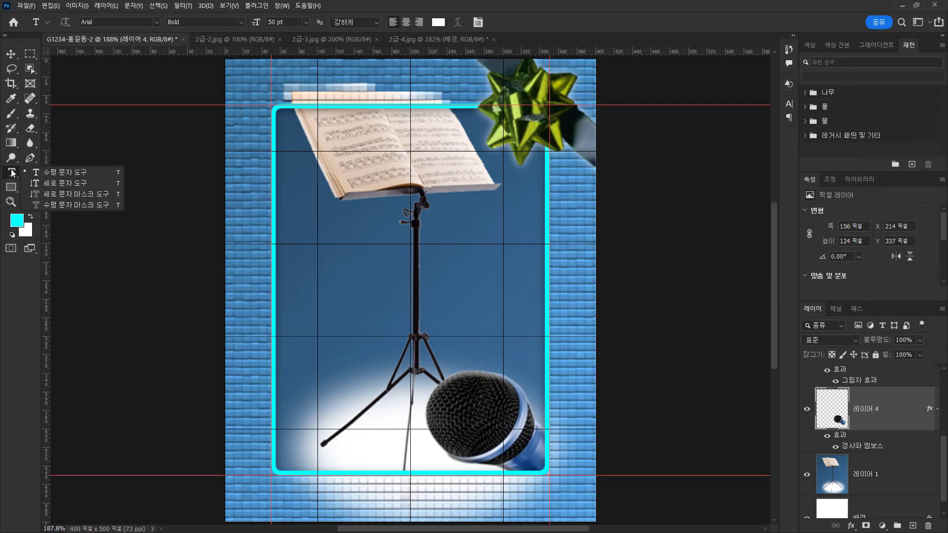
{"action": "left_click", "coordinate": [64, 183]}
{"action": "left_click", "coordinate": [346, 203]}
{"action": "type", "text": "tlswls"}
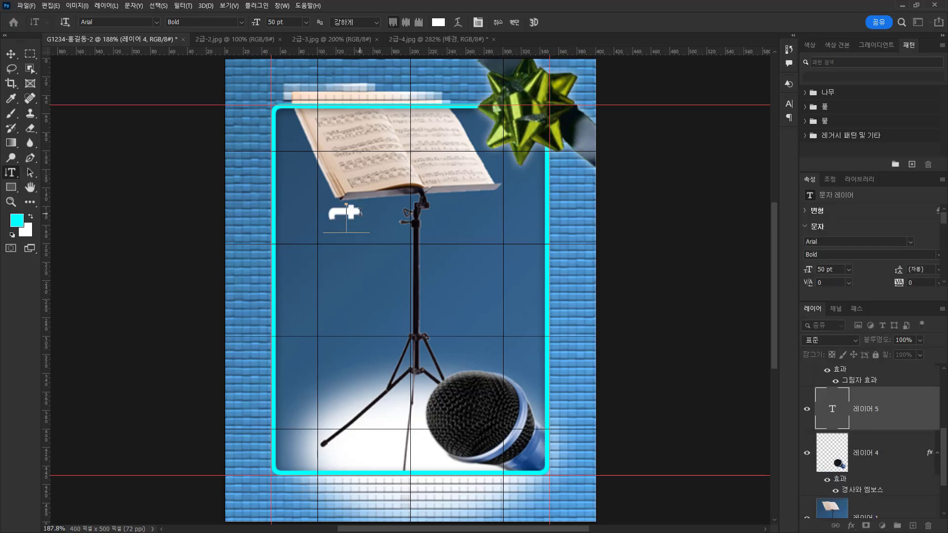
{"action": "key", "text": "BackSpace"}
{"action": "key", "text": "BackSpace"}
{"action": "key", "text": "BackSpace"}
{"action": "key", "text": "BackSpace"}
{"action": "key", "text": "BackSpace"}
{"action": "key", "text": "BackSpace"}
Step: Enter the vertical text "신진 성각가" in Korean, with "오디션" as a second column
{"action": "key", "text": "Hangul"}
{"action": "type", "text": "신진 성각"}
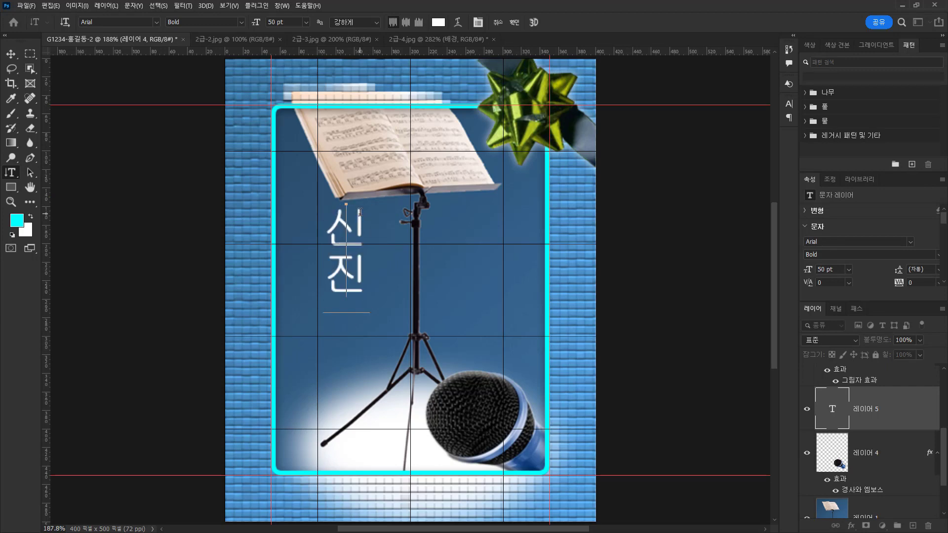
{"action": "type", "text": "가"}
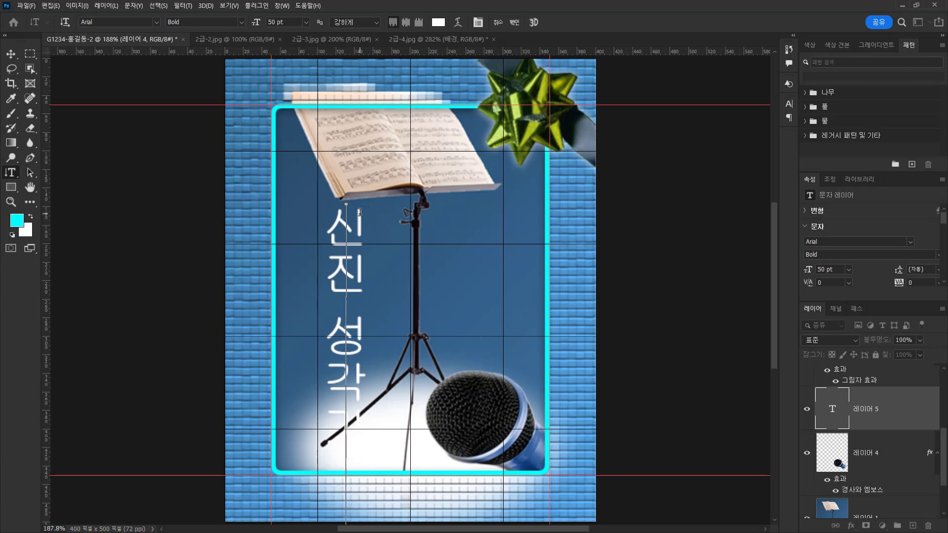
{"action": "key", "text": "BackSpace"}
{"action": "key", "text": "BackSpace"}
{"action": "key", "text": "BackSpace"}
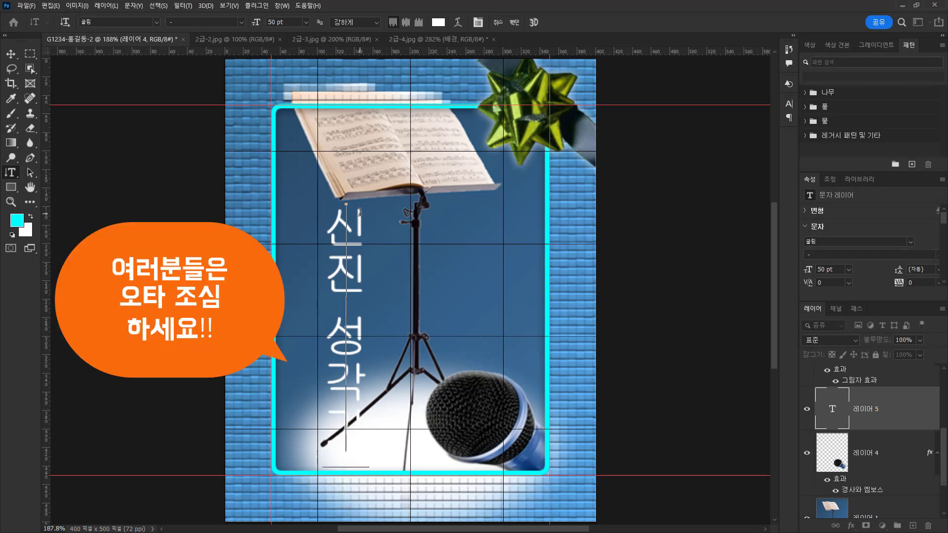
{"action": "type", "text": "ㄱ"}
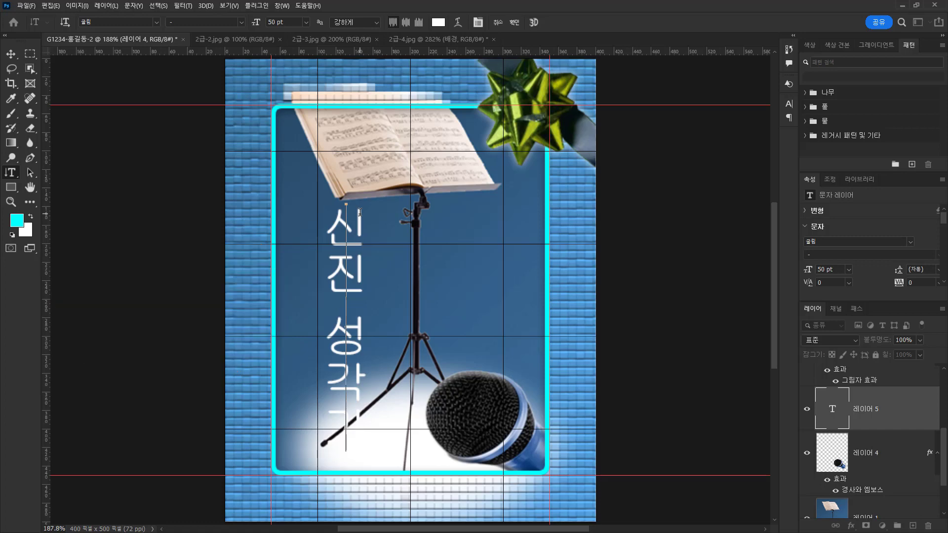
{"action": "type", "text": "오디션"}
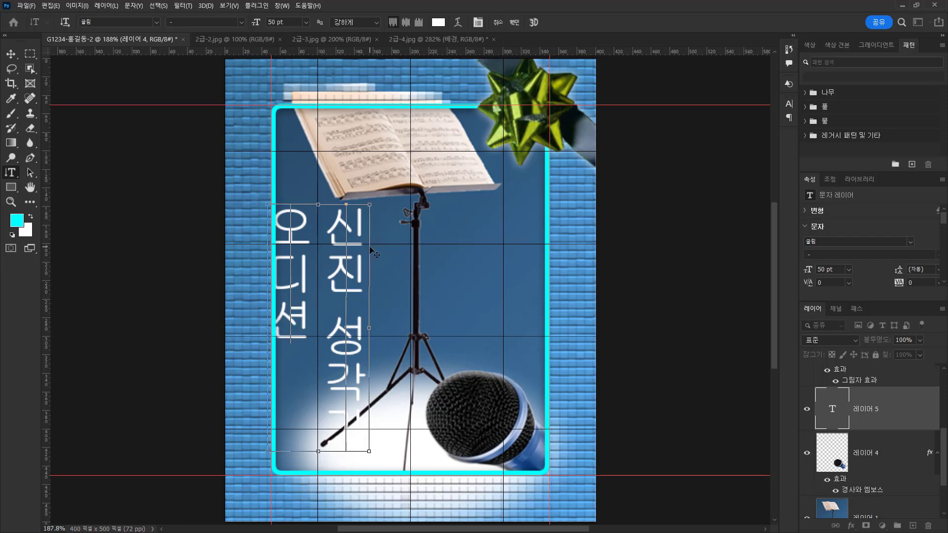
Step: Set the font of the whole vertical text to 궁서 Regular at 45 pt
{"action": "key", "text": "ctrl+a"}
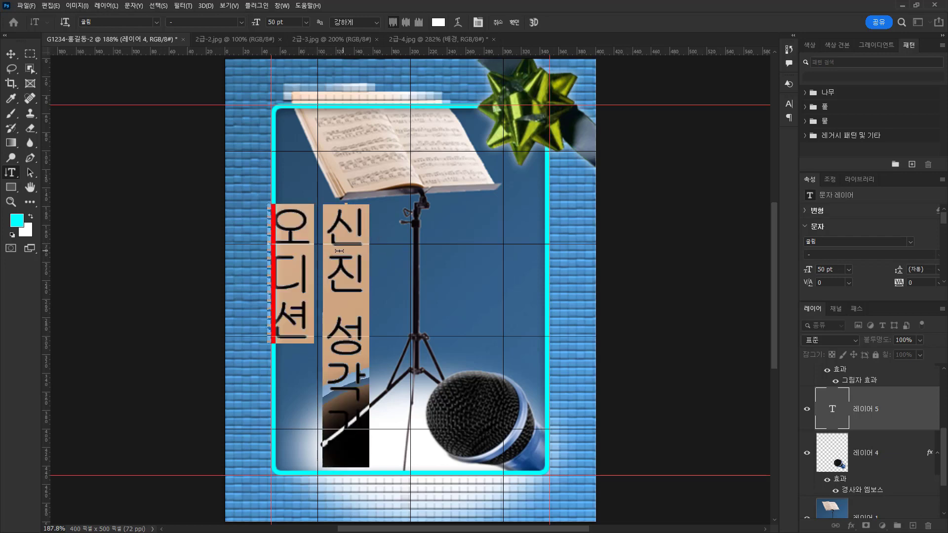
{"action": "key", "text": "ctrl+t"}
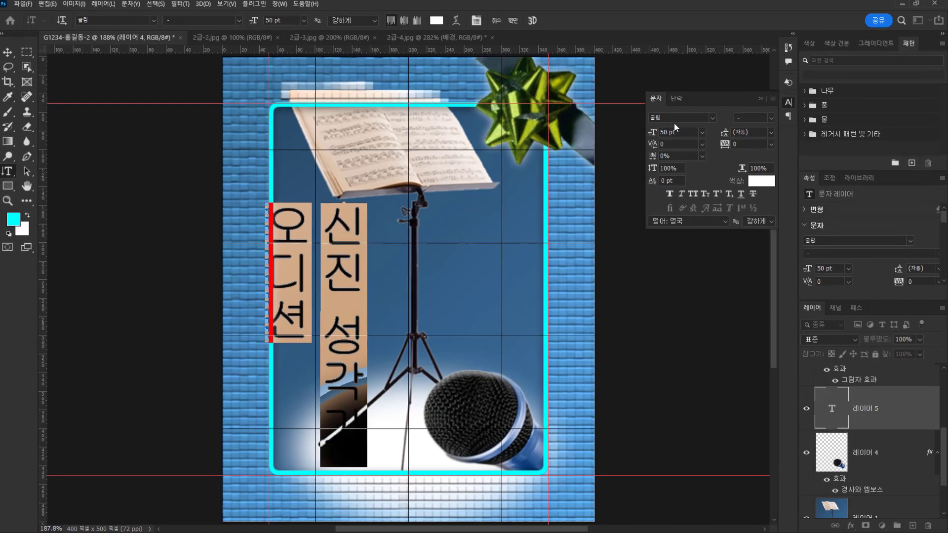
{"action": "left_click", "coordinate": [677, 121]}
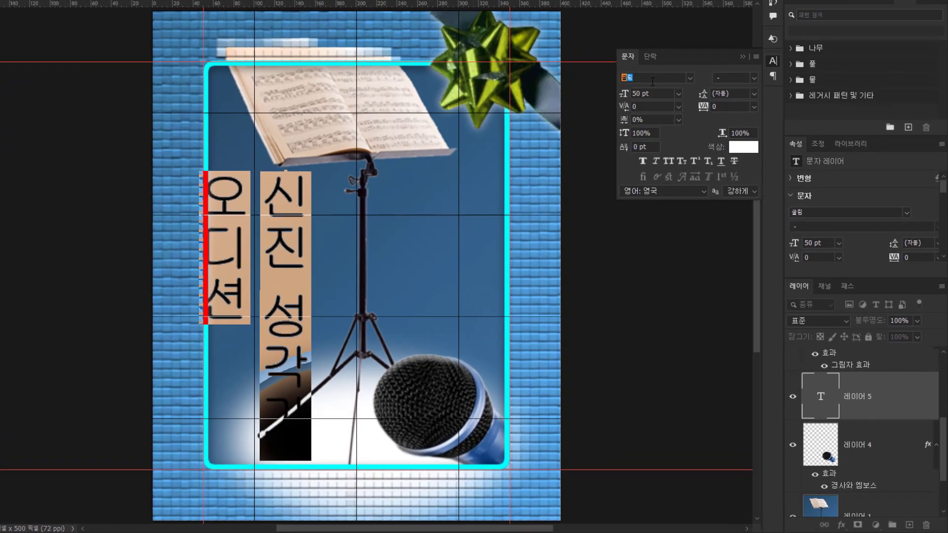
{"action": "type", "text": "궁서"}
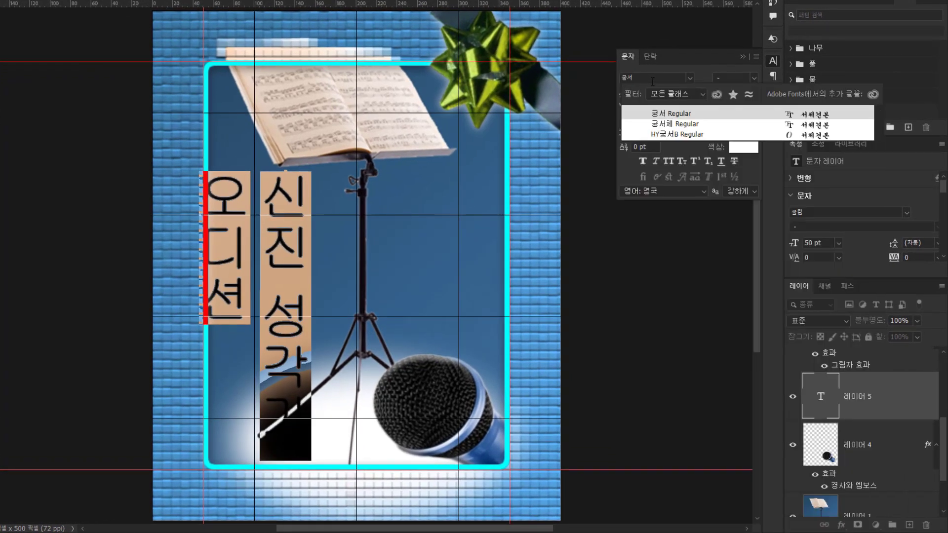
{"action": "left_click", "coordinate": [670, 114]}
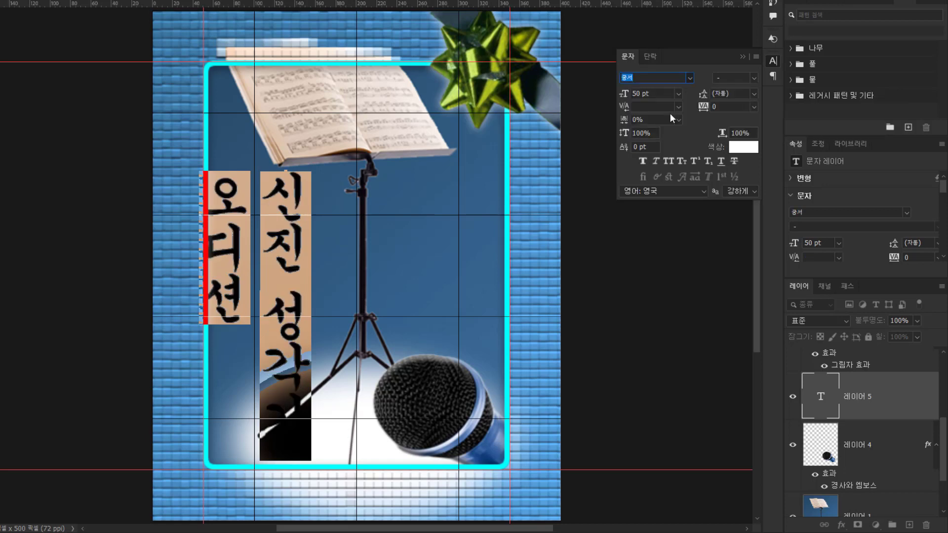
{"action": "left_click", "coordinate": [662, 94]}
{"action": "type", "text": "45"}
{"action": "key", "text": "Tab"}
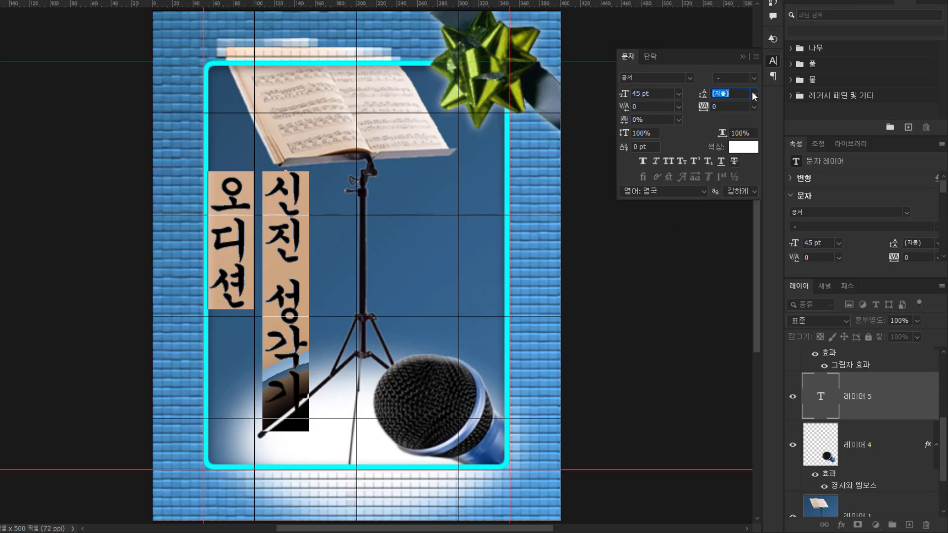
{"action": "left_click", "coordinate": [743, 57]}
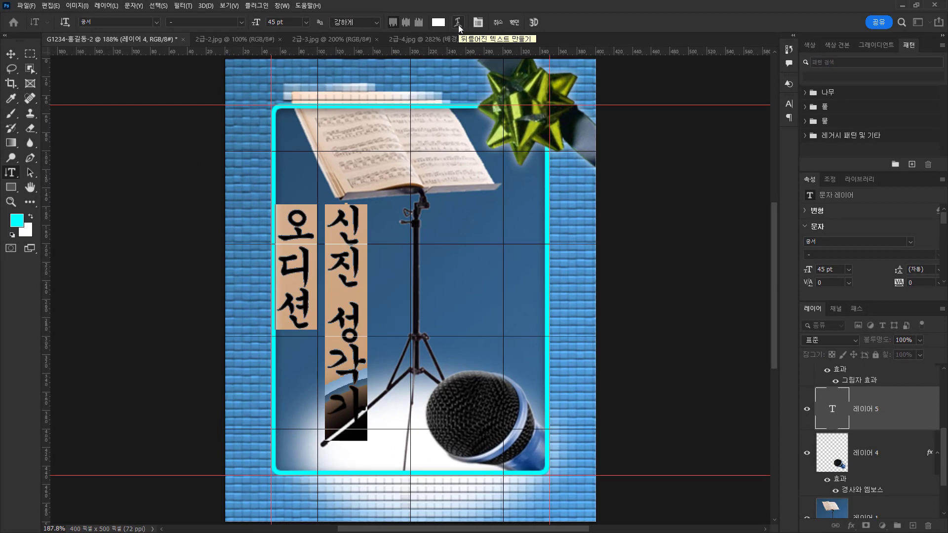
Step: Warp the vertical title text with the Flag (깃발) style
{"action": "left_click", "coordinate": [459, 25]}
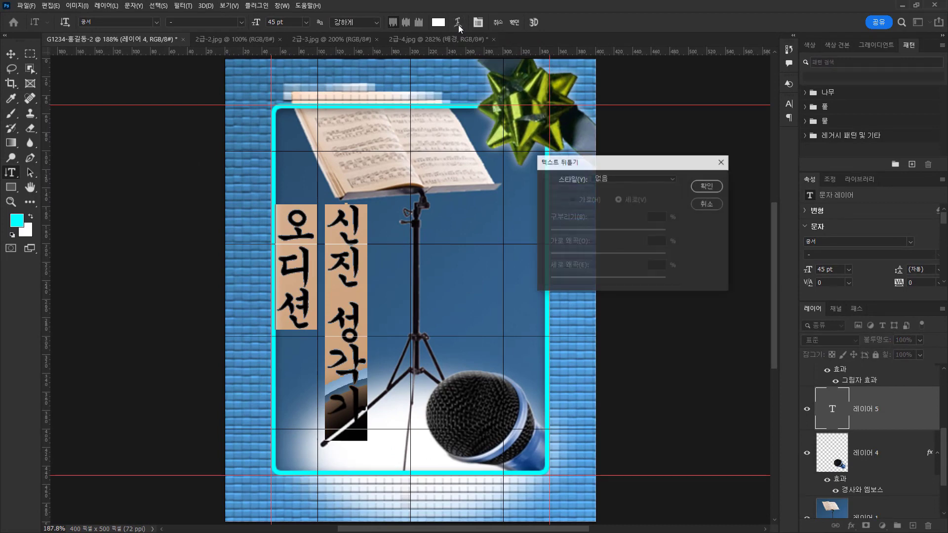
{"action": "left_click", "coordinate": [672, 179]}
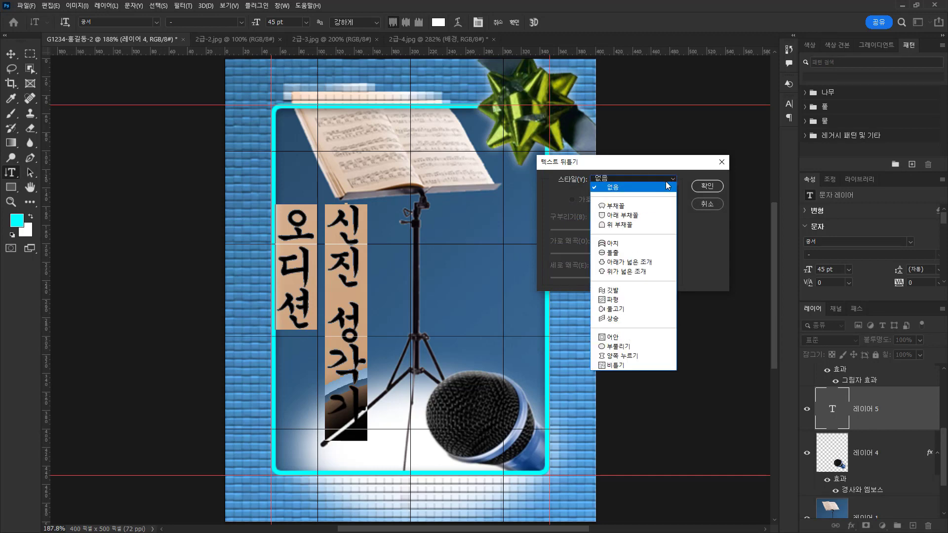
{"action": "left_click", "coordinate": [612, 293]}
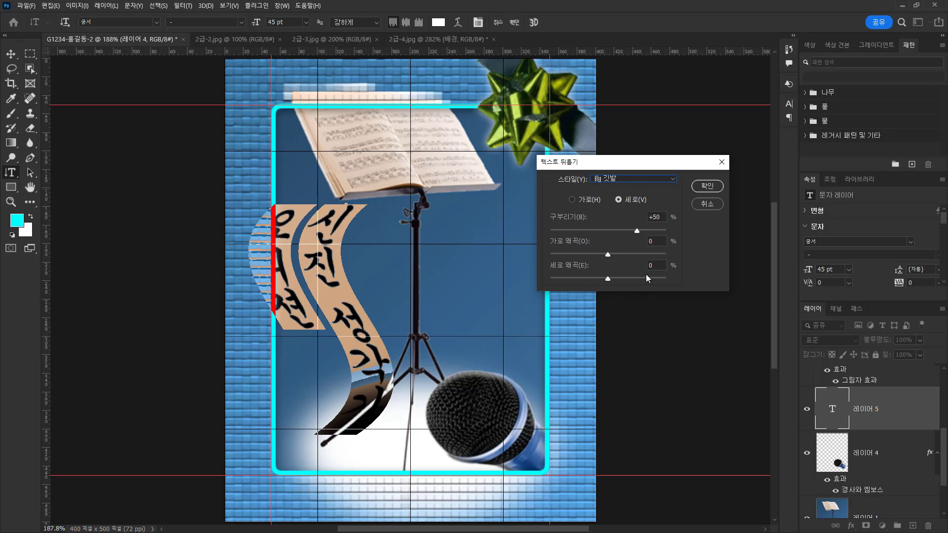
Step: Set the Flag warp's bend to -31% in vertical orientation, then commit the warp and the text
{"action": "key", "text": "BackSpace"}
{"action": "key", "text": "BackSpace"}
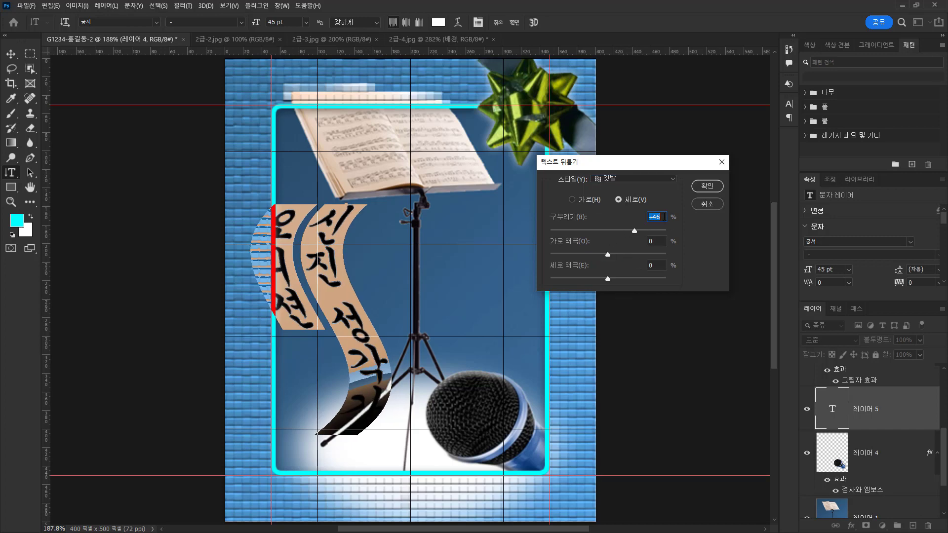
{"action": "type", "text": "26"}
{"action": "scroll", "coordinate": [663, 217], "scroll_direction": "down", "scroll_amount": 20}
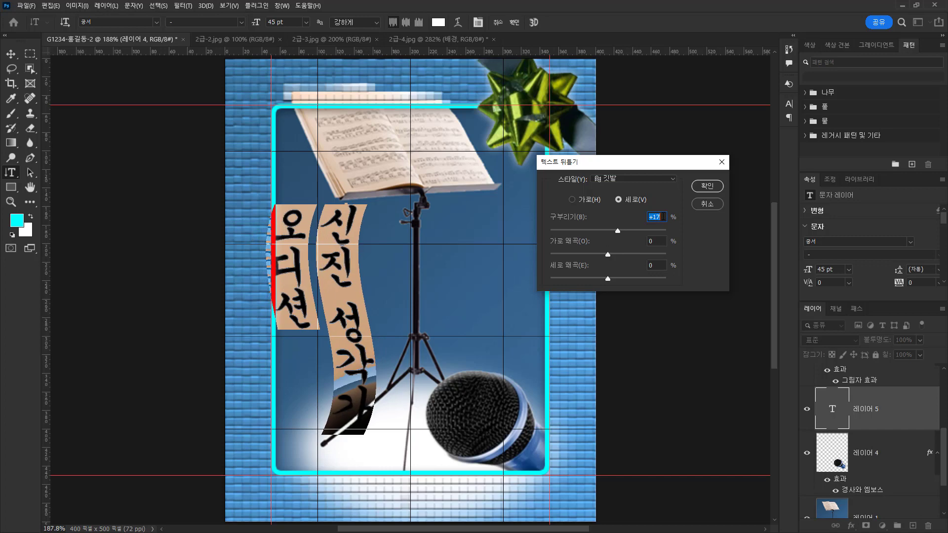
{"action": "scroll", "coordinate": [664, 217], "scroll_direction": "down", "scroll_amount": 18}
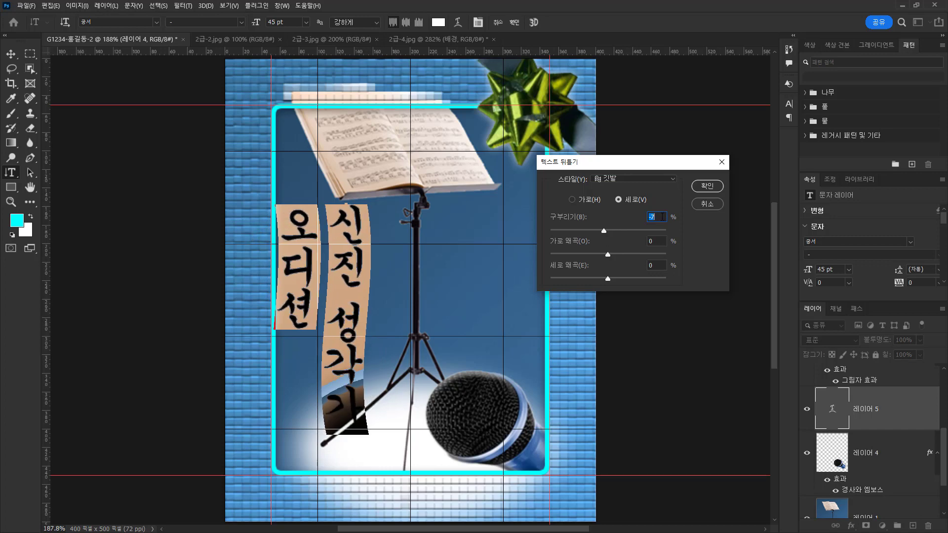
{"action": "scroll", "coordinate": [663, 217], "scroll_direction": "down", "scroll_amount": 10}
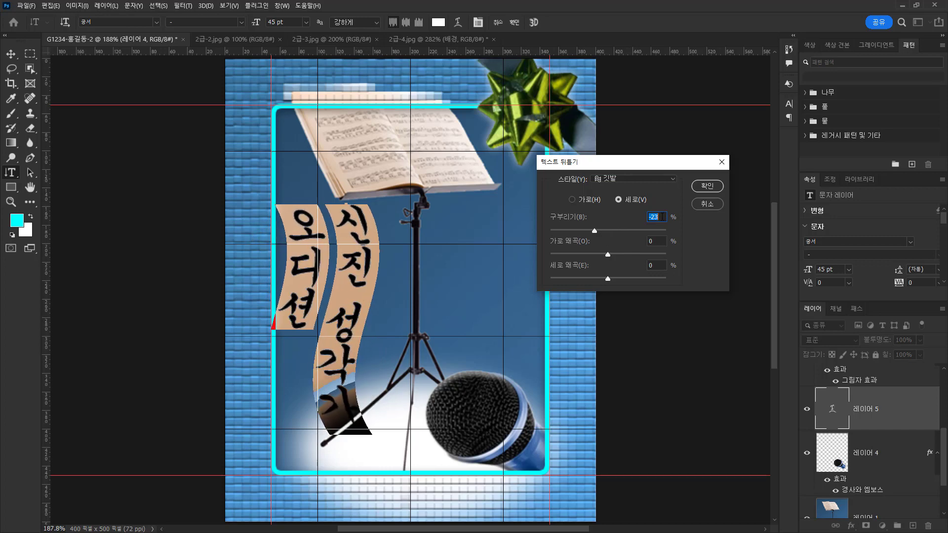
{"action": "scroll", "coordinate": [663, 217], "scroll_direction": "down", "scroll_amount": 3}
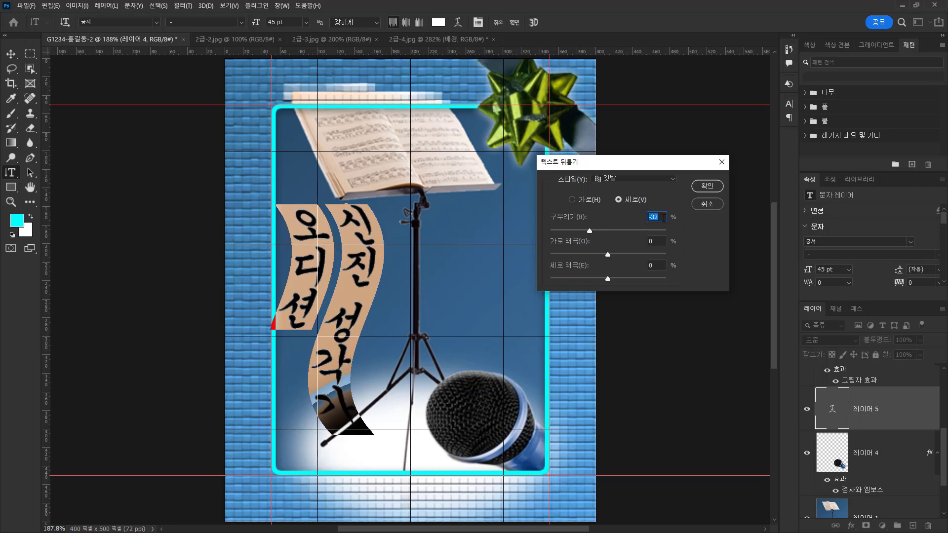
{"action": "scroll", "coordinate": [663, 216], "scroll_direction": "up", "scroll_amount": 2}
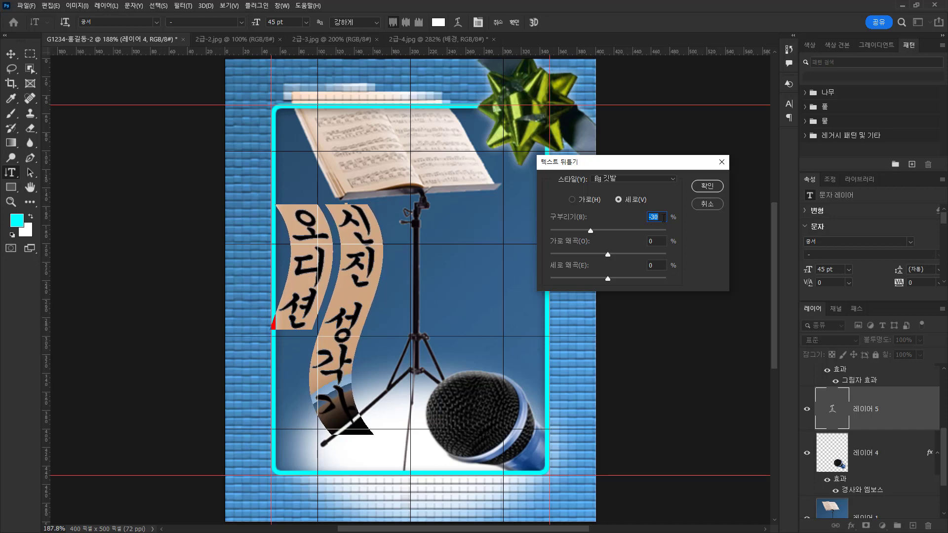
{"action": "scroll", "coordinate": [663, 217], "scroll_direction": "down", "scroll_amount": 1}
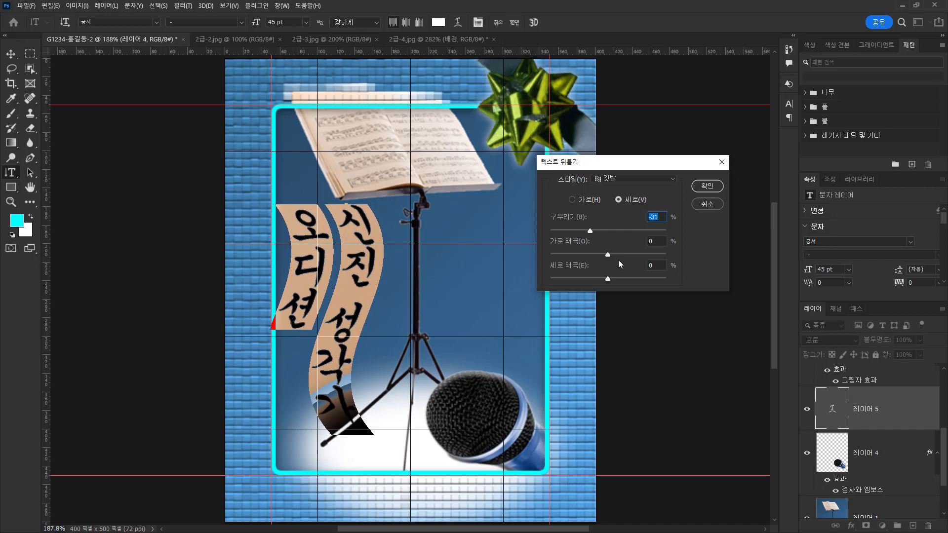
{"action": "left_click", "coordinate": [708, 189]}
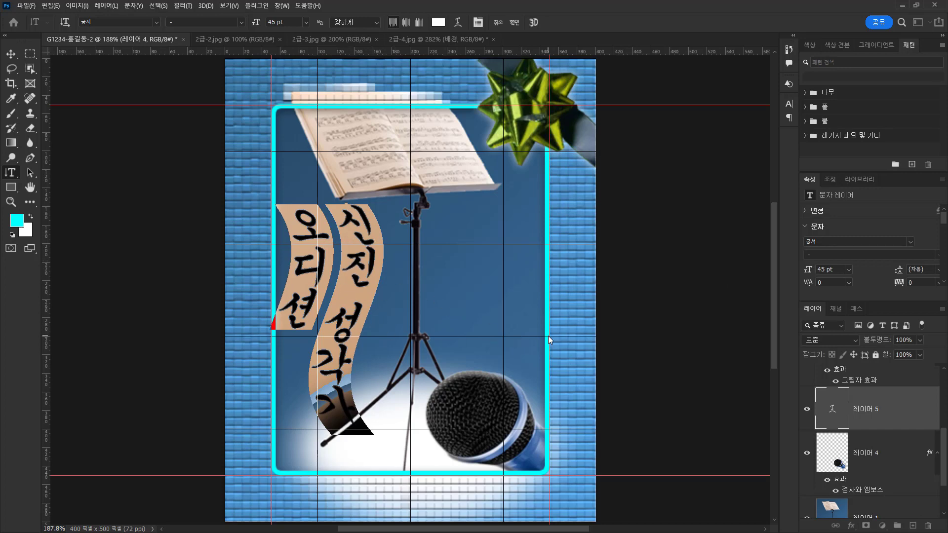
{"action": "key", "text": "ctrl+Return"}
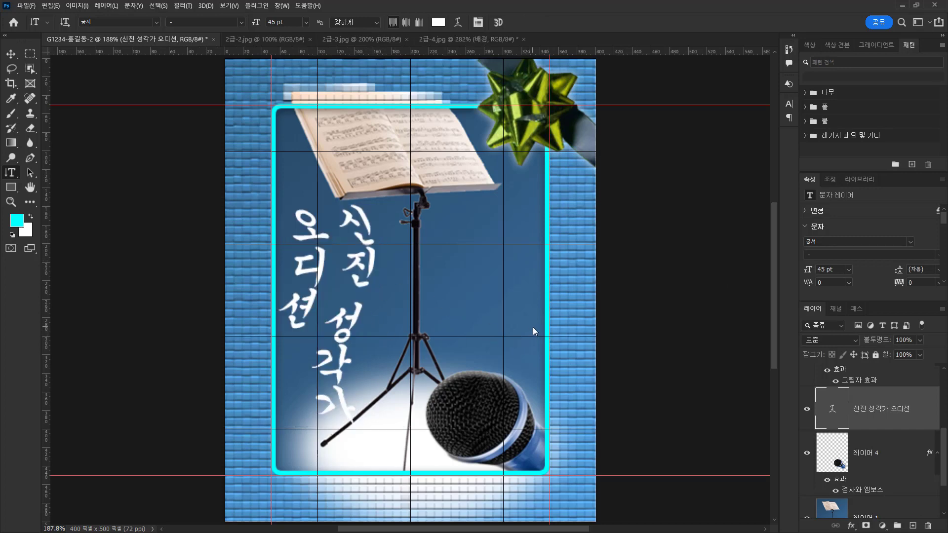
Step: Add a Gradient Overlay effect to the title text layer and set the gradient's start color stop to ff0000
{"action": "double_click", "coordinate": [929, 420]}
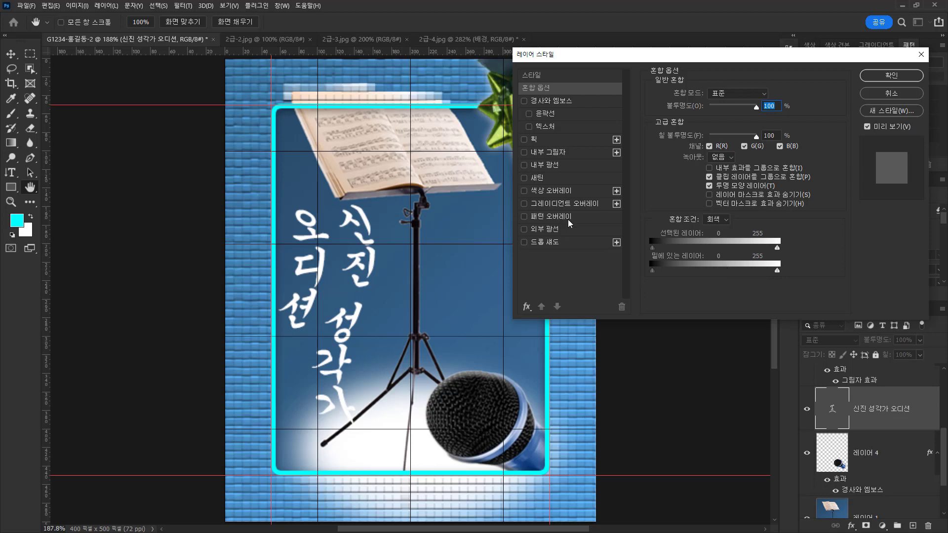
{"action": "left_click", "coordinate": [563, 204]}
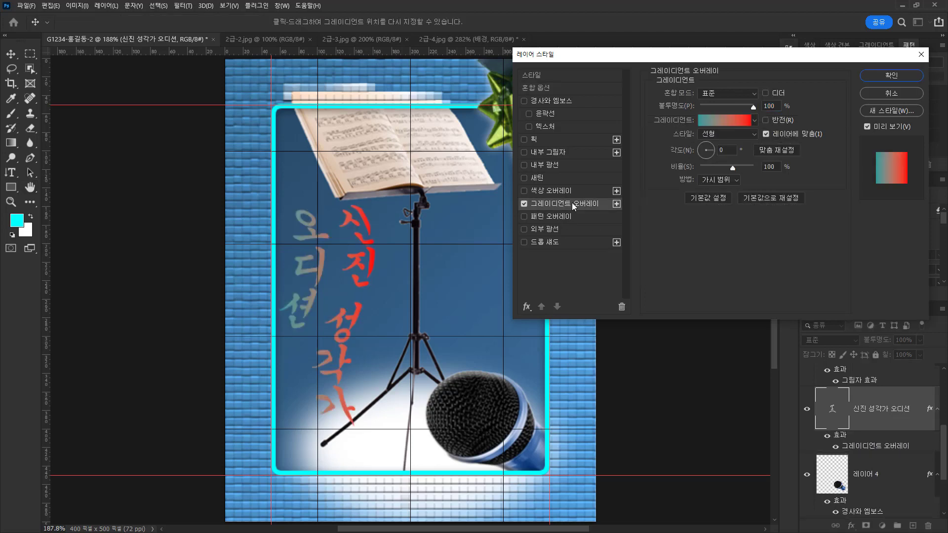
{"action": "left_click", "coordinate": [725, 120]}
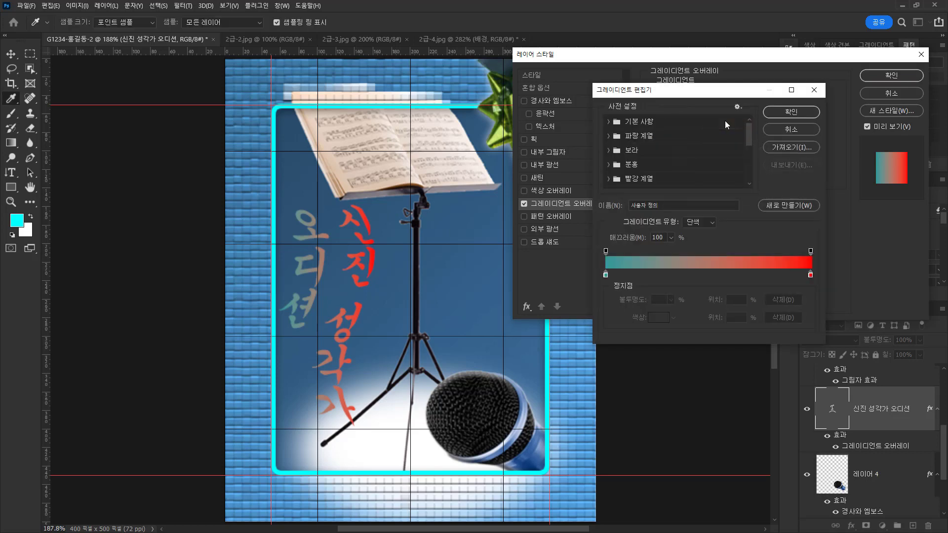
{"action": "left_click", "coordinate": [605, 275]}
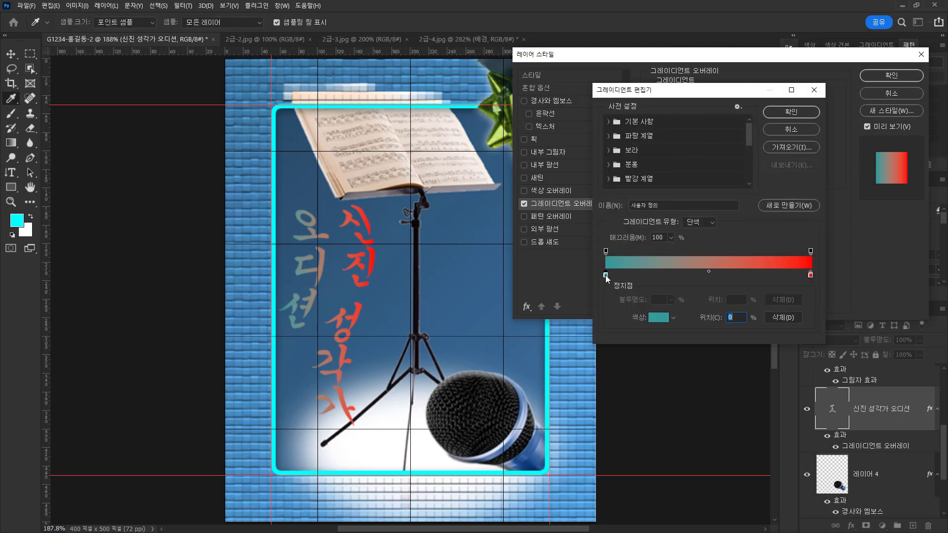
{"action": "double_click", "coordinate": [606, 274]}
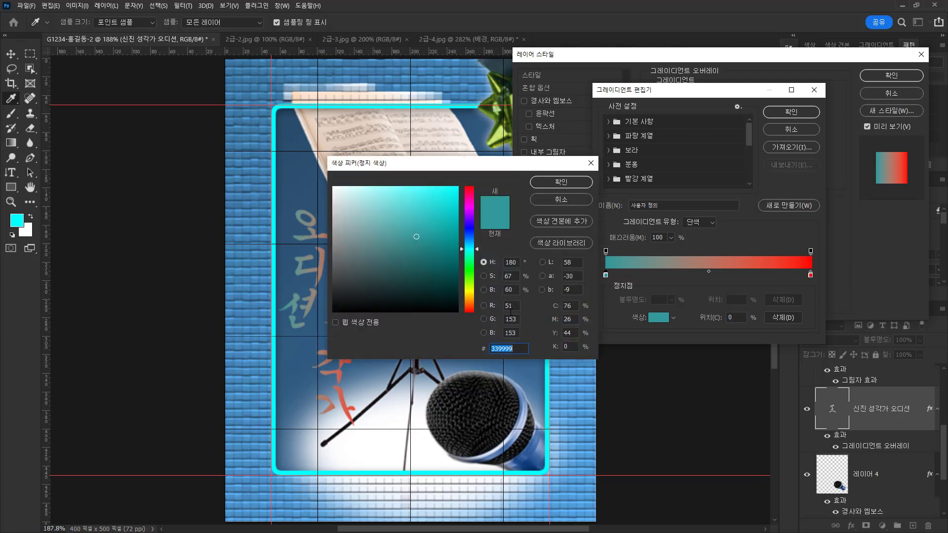
{"action": "type", "text": "0"}
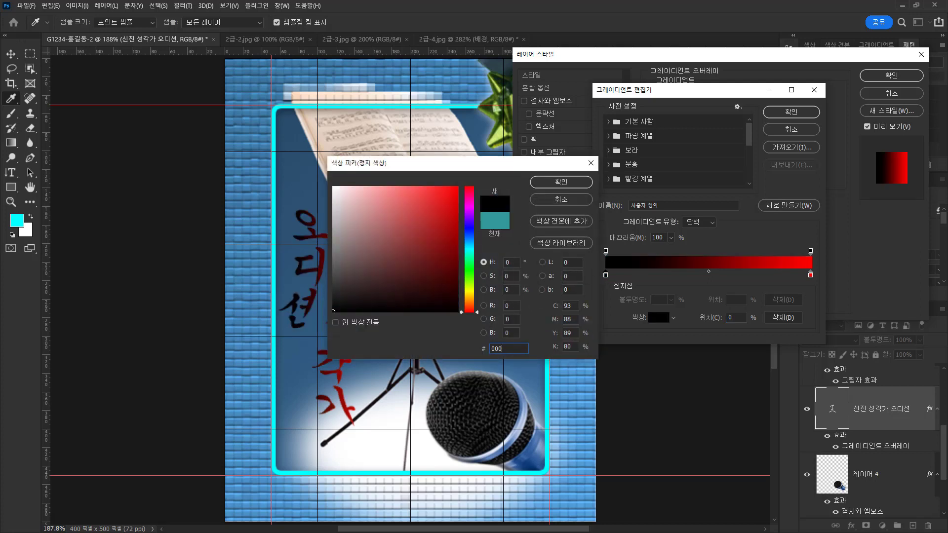
{"action": "key", "text": "BackSpace"}
{"action": "type", "text": "ff"}
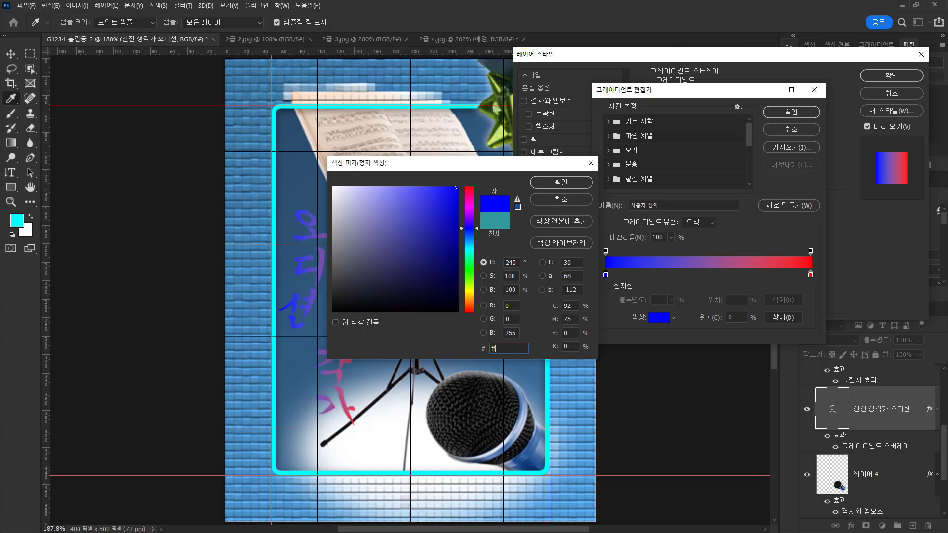
{"action": "type", "text": "0000"}
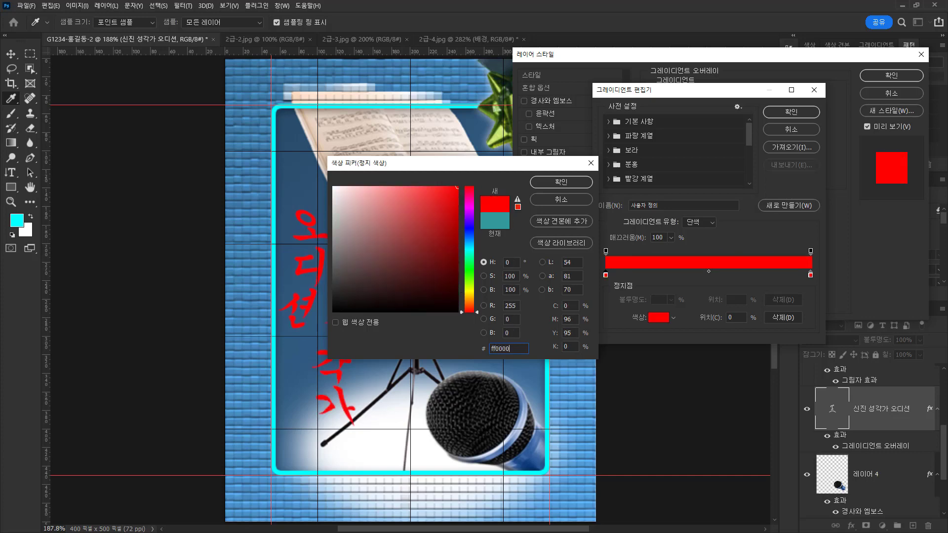
{"action": "left_click", "coordinate": [550, 182]}
Step: Set the gradient's end color stop to ffcc00 and accept the edited gradient
{"action": "left_click", "coordinate": [810, 275]}
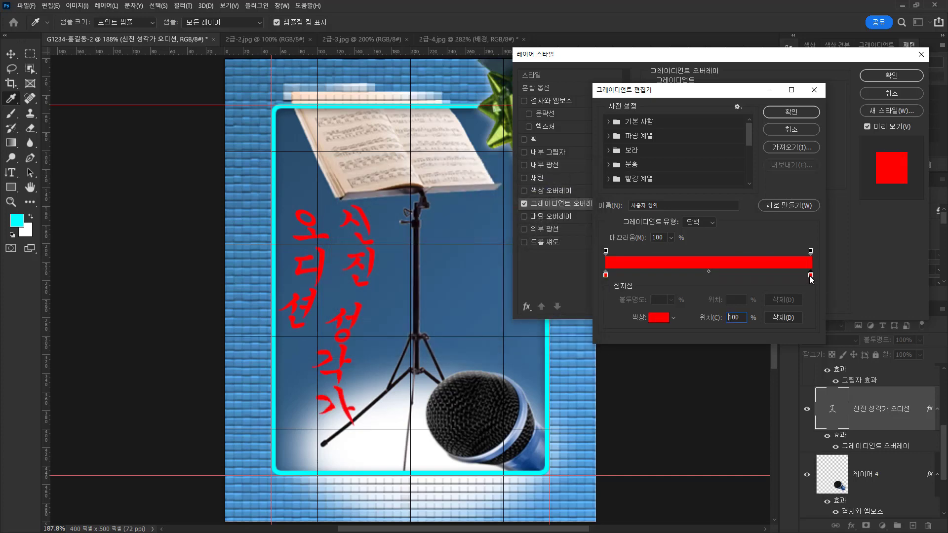
{"action": "double_click", "coordinate": [810, 275]}
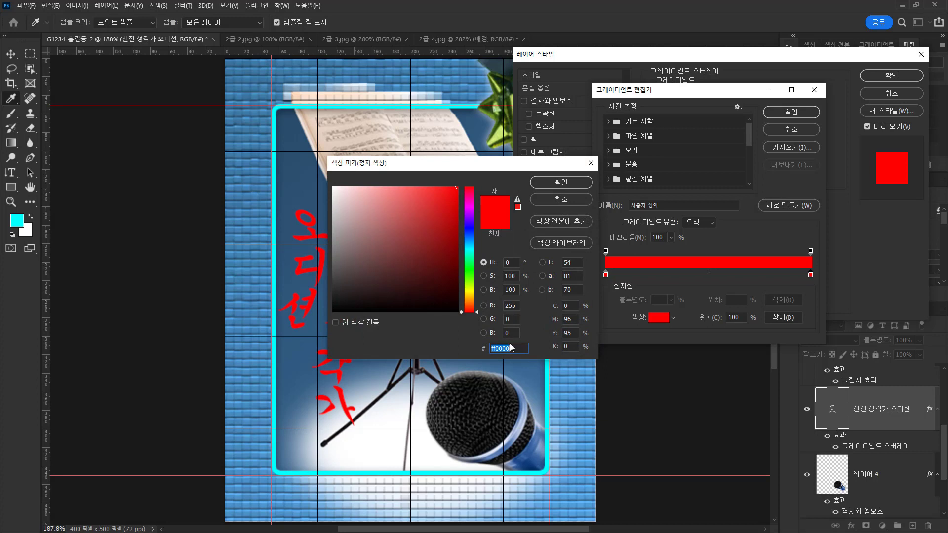
{"action": "type", "text": "ffcc00"}
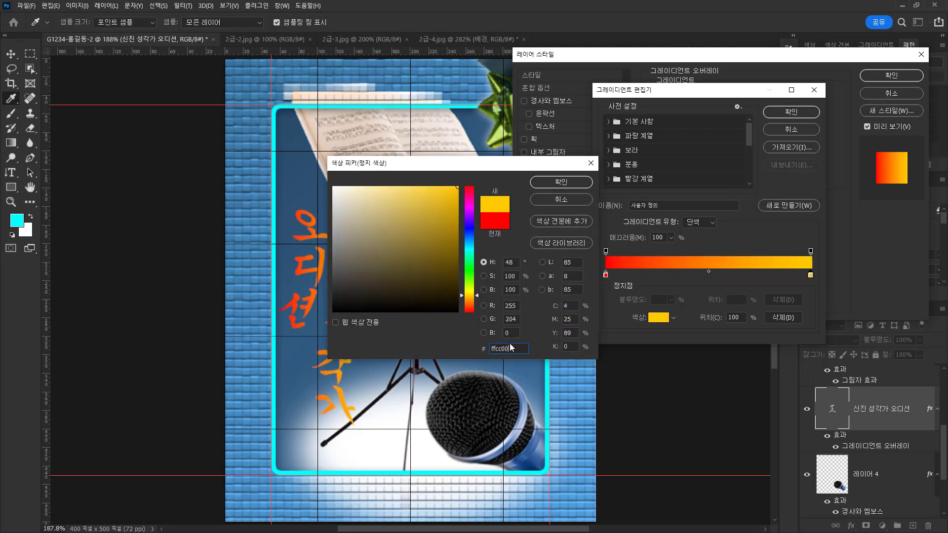
{"action": "left_click", "coordinate": [562, 183]}
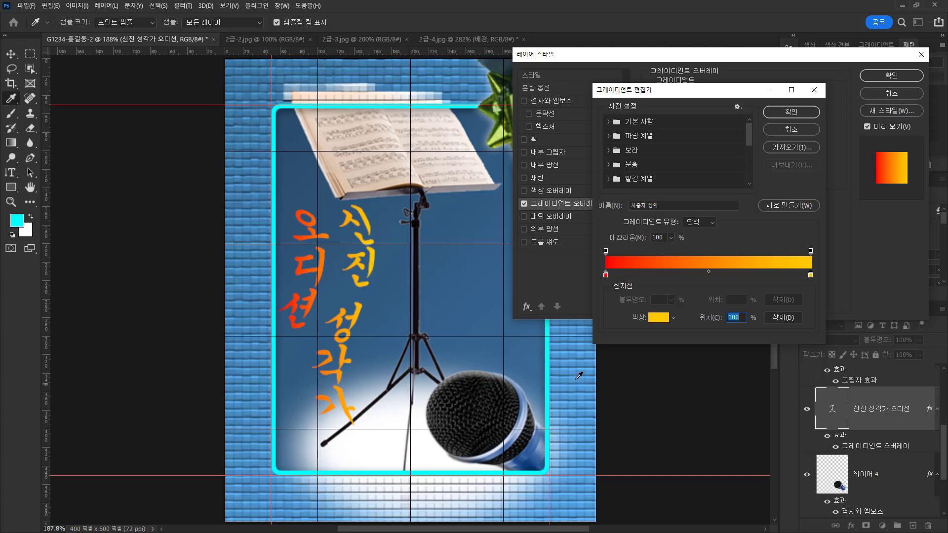
{"action": "left_click", "coordinate": [802, 116]}
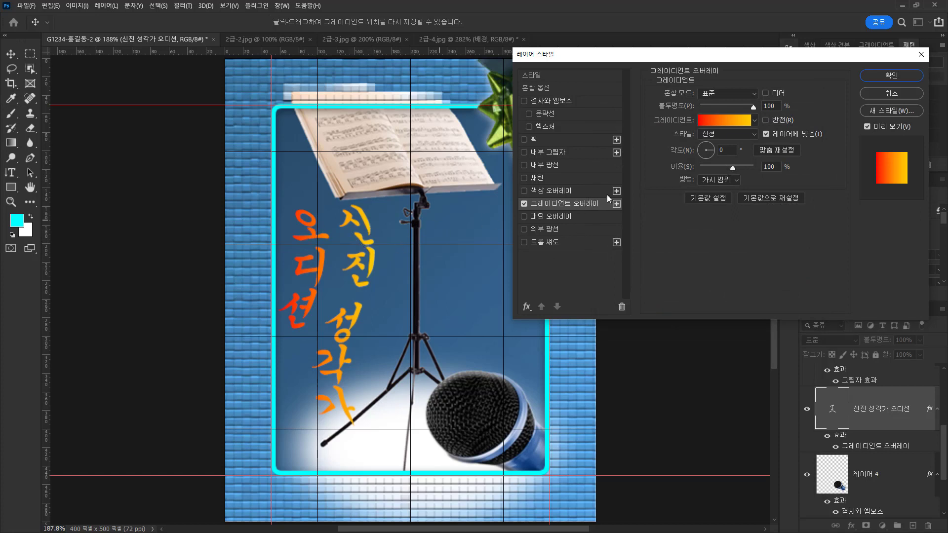
Step: Rotate the gradient overlay's angle so it runs vertically, from yellow at the text's top to red at its bottom
{"action": "left_click_drag", "start_coordinate": [712, 148], "coordinate": [706, 142]}
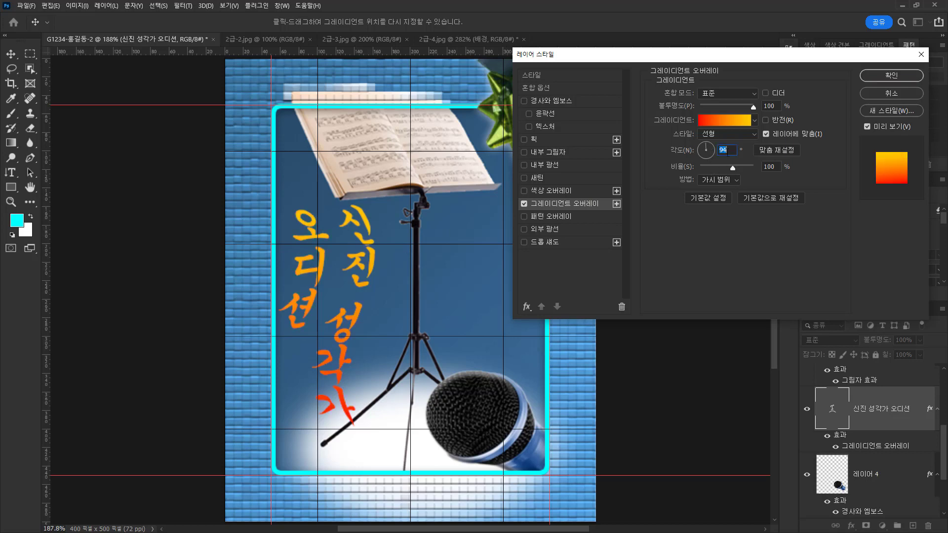
{"action": "key", "text": "Down"}
{"action": "key", "text": "Down"}
Step: Add a 2 px outside stroke in white (ffffff) to the title text and apply the layer style
{"action": "left_click", "coordinate": [532, 140]}
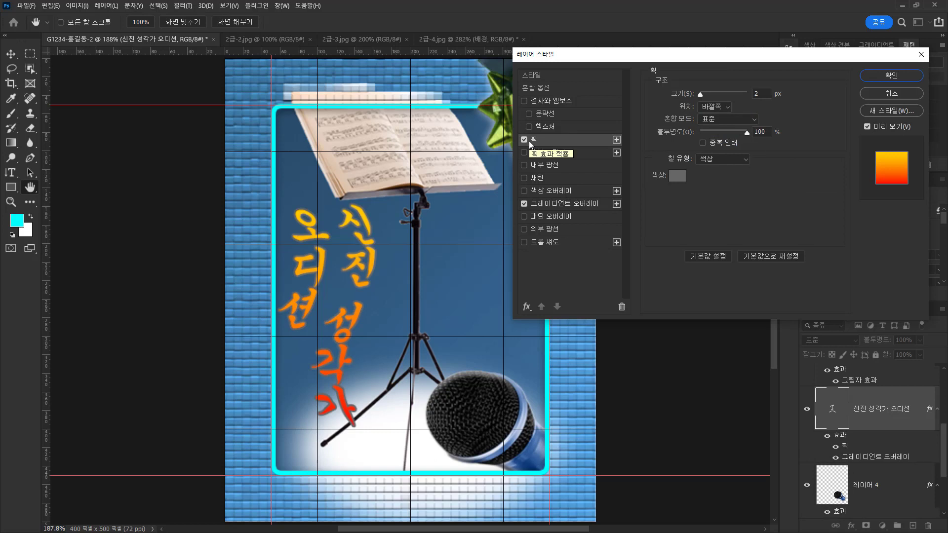
{"action": "left_click", "coordinate": [677, 178]}
{"action": "type", "text": "f"}
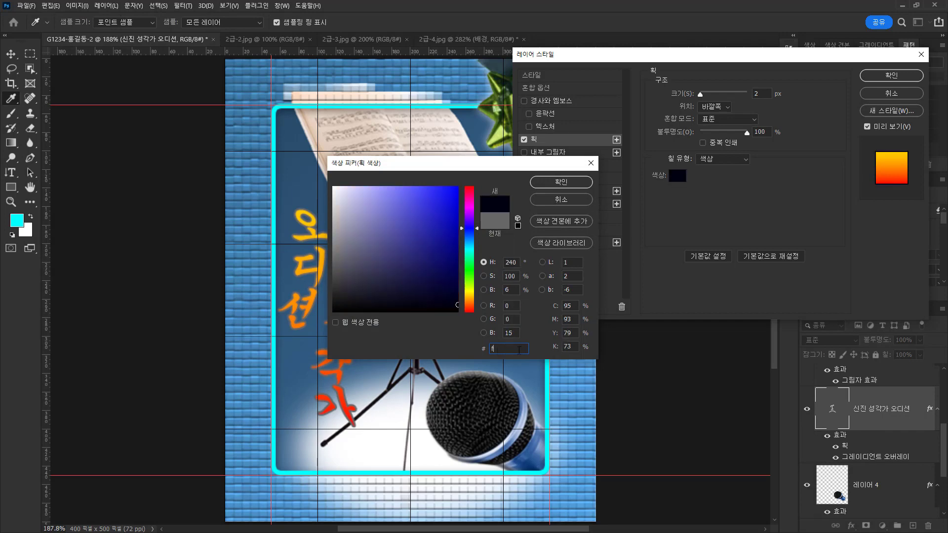
{"action": "type", "text": "fffff"}
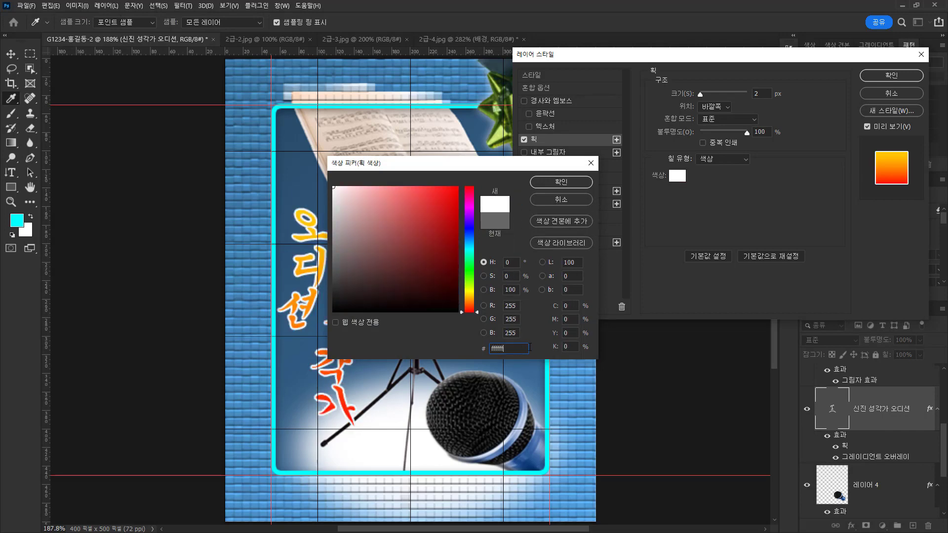
{"action": "left_click", "coordinate": [575, 184]}
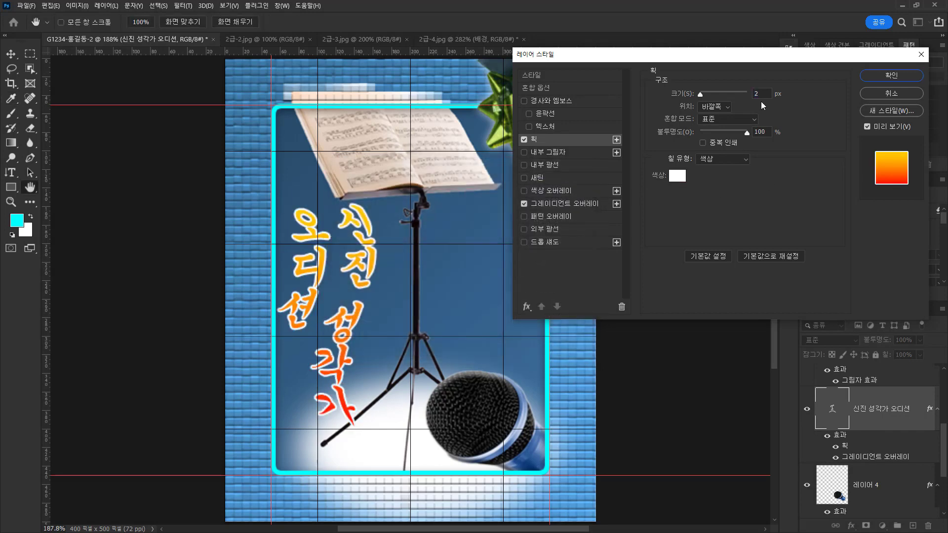
{"action": "left_click", "coordinate": [766, 93]}
{"action": "left_click", "coordinate": [891, 77]}
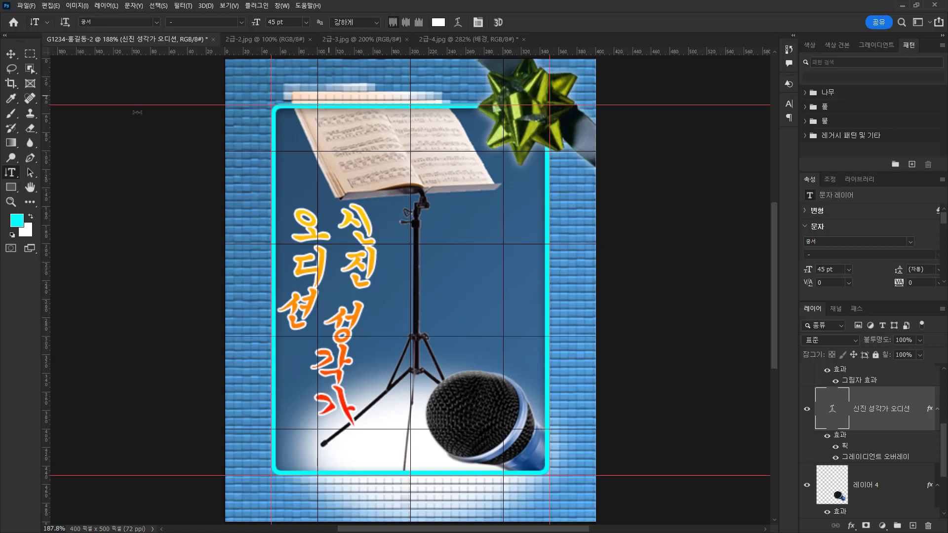
Step: Move the title text about 9 px right and 22 px down inside the cyan frame
{"action": "left_click", "coordinate": [11, 54]}
{"action": "left_click_drag", "start_coordinate": [362, 276], "coordinate": [364, 287]}
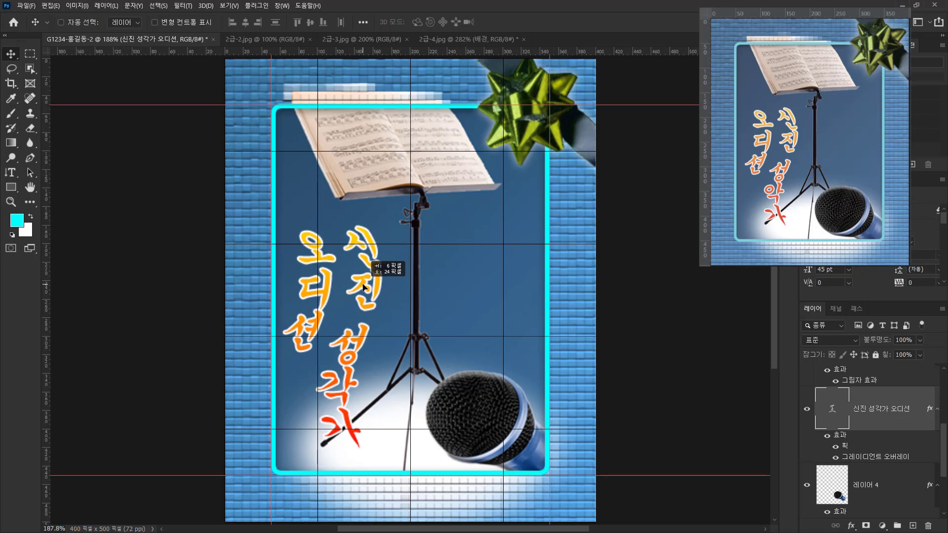
{"action": "left_click_drag", "start_coordinate": [364, 287], "coordinate": [364, 288]}
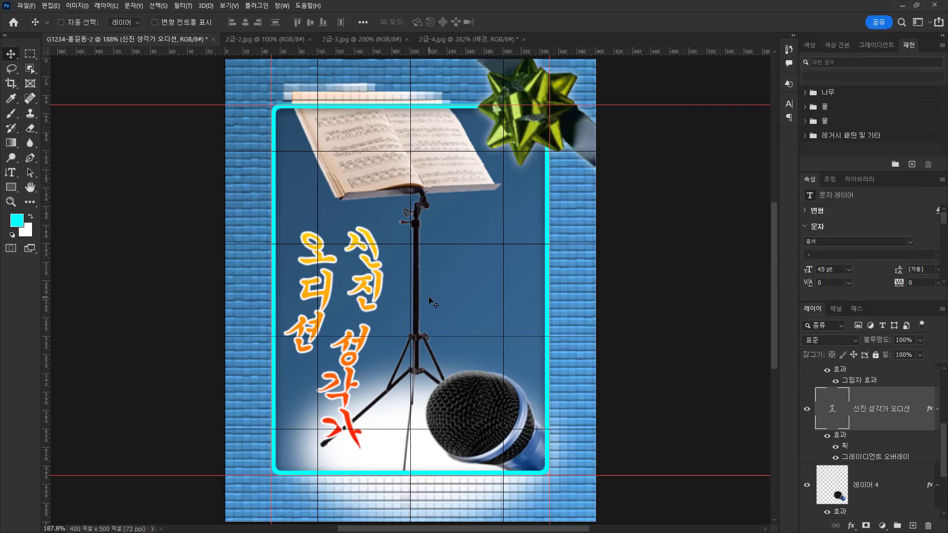
{"action": "key", "text": "Right"}
{"action": "key", "text": "Right"}
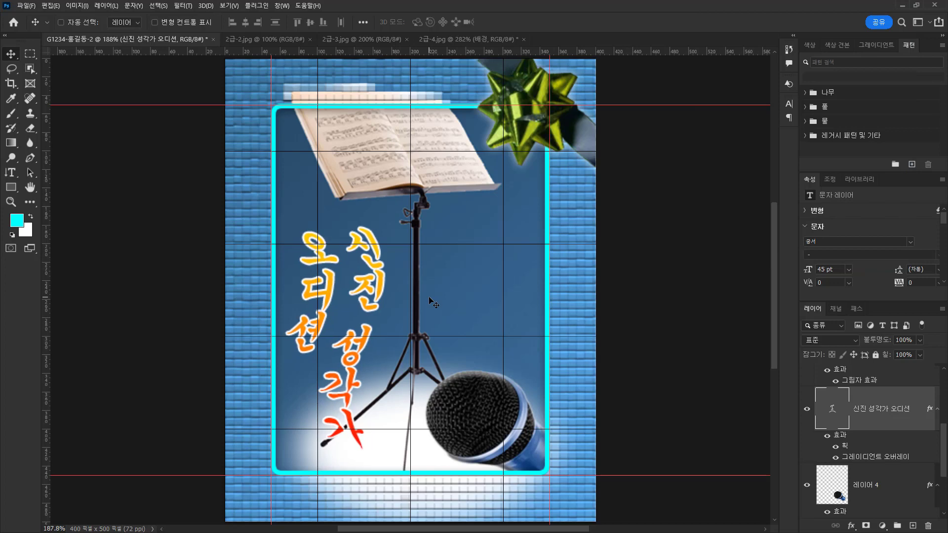
{"action": "key", "text": "Up"}
{"action": "key", "text": "Up"}
{"action": "key", "text": "Up"}
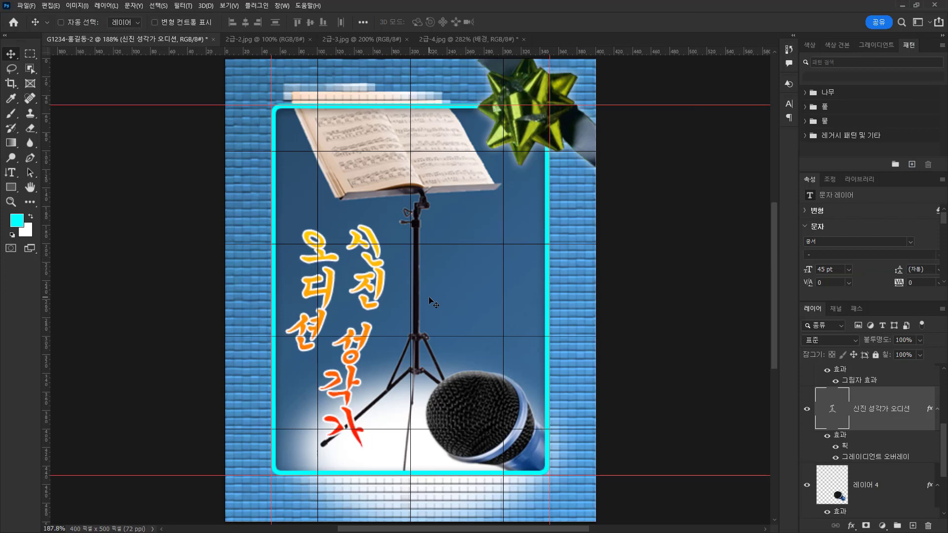
Step: Nudge the title text slightly up and to the right, and hide the guides and grid
{"action": "key", "text": "Up"}
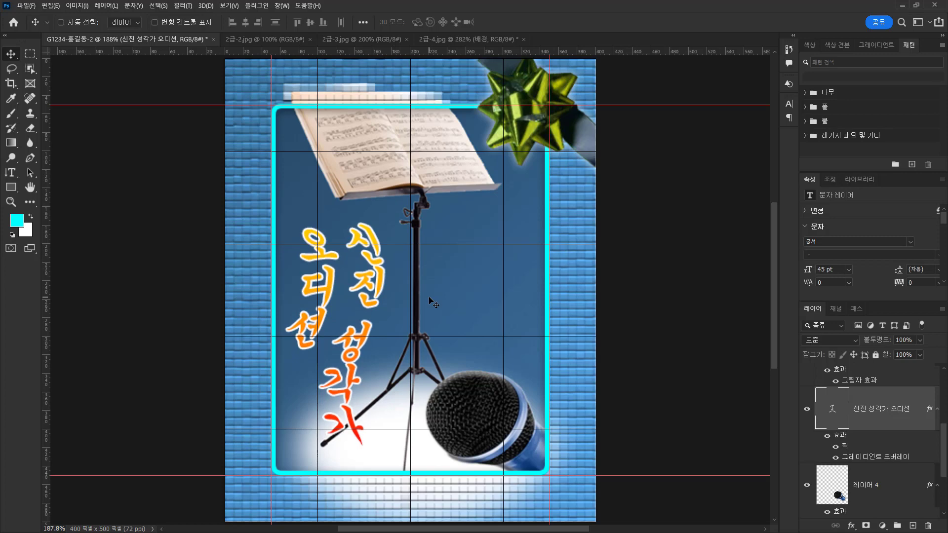
{"action": "key", "text": "Right"}
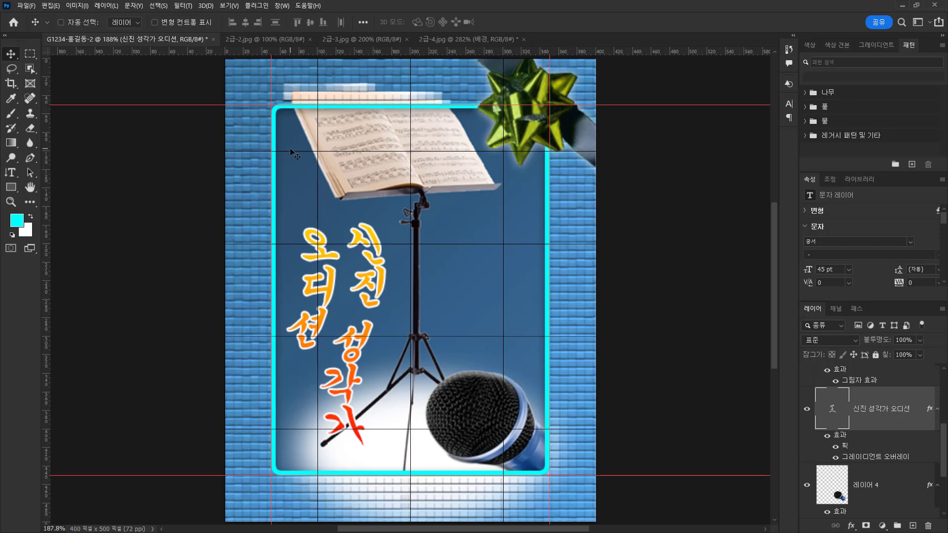
{"action": "key", "text": "ctrl+semicolon"}
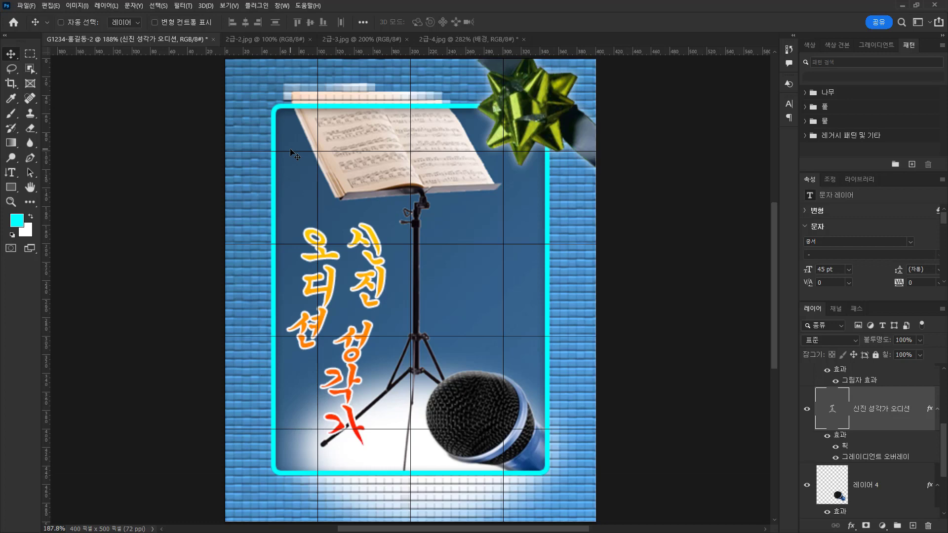
{"action": "key", "text": "ctrl+apostrophe"}
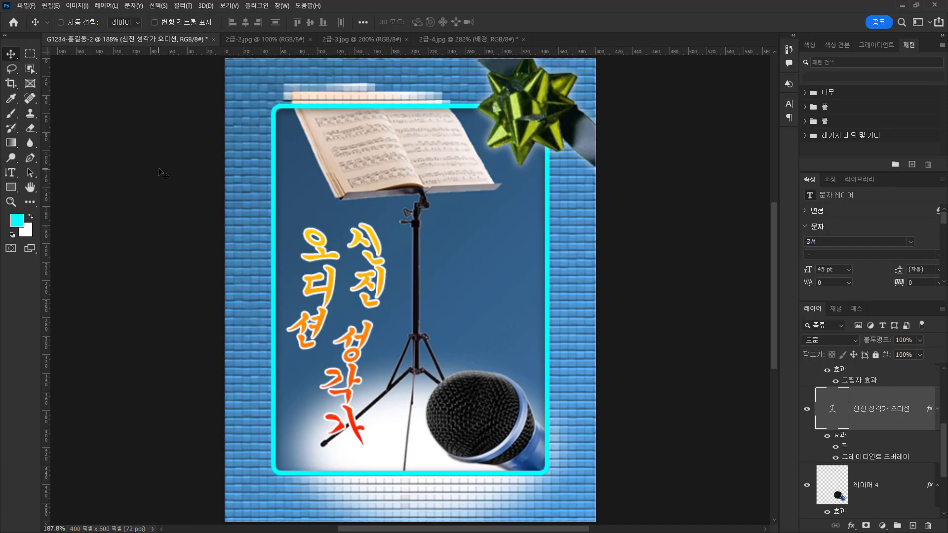
{"action": "key", "text": "ctrl+shift+s"}
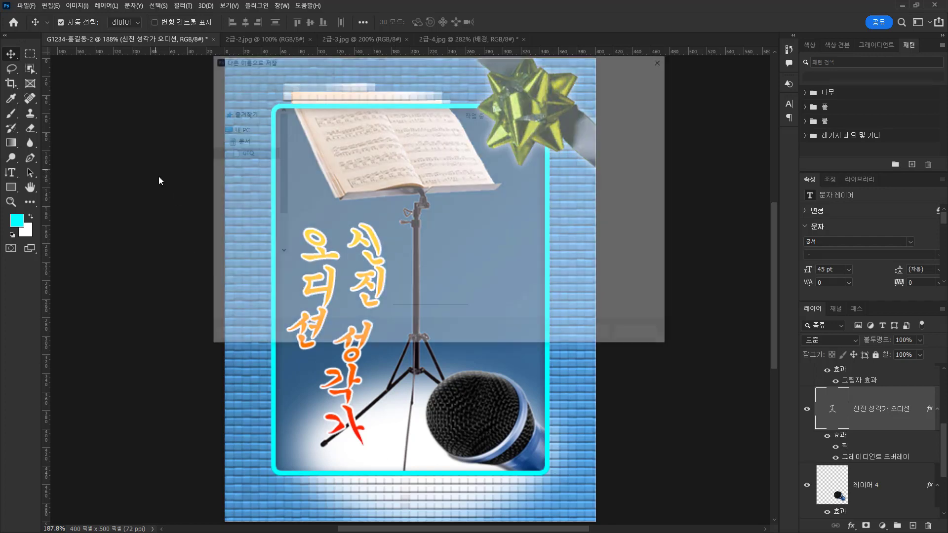
{"action": "left_click", "coordinate": [316, 280]}
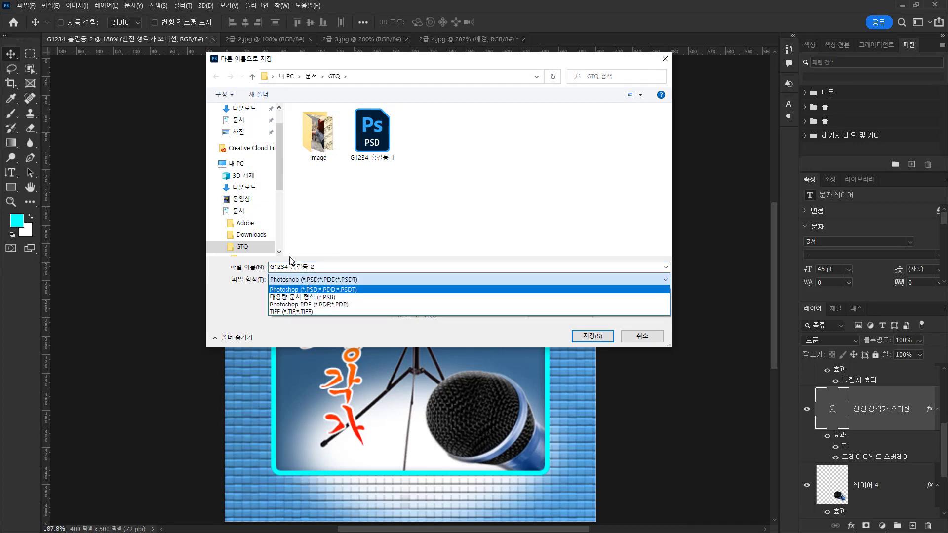
{"action": "key", "text": "Escape"}
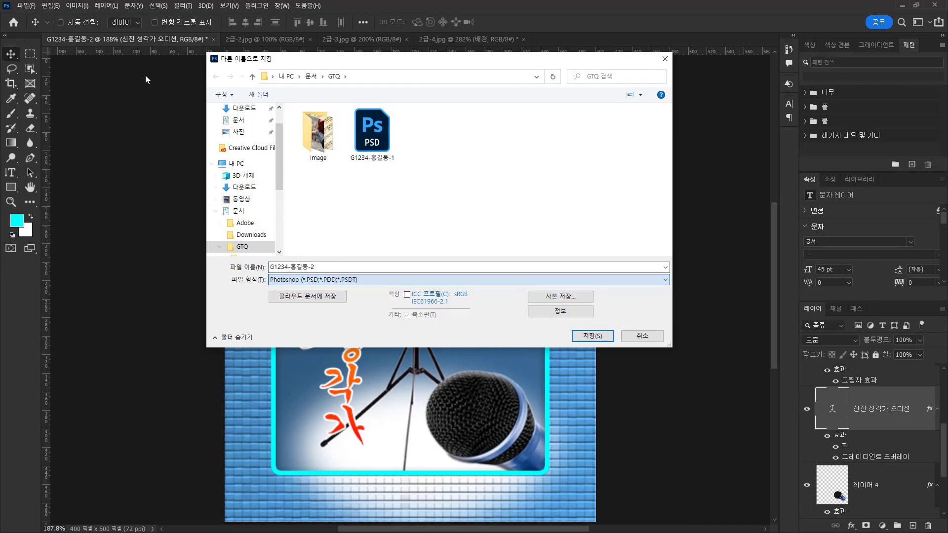
{"action": "key", "text": "Escape"}
Step: Save a copy of the poster as a JPEG in the GTQ folder with image quality 8, keeping the suggested file name
{"action": "left_click", "coordinate": [26, 5]}
{"action": "left_click", "coordinate": [63, 134]}
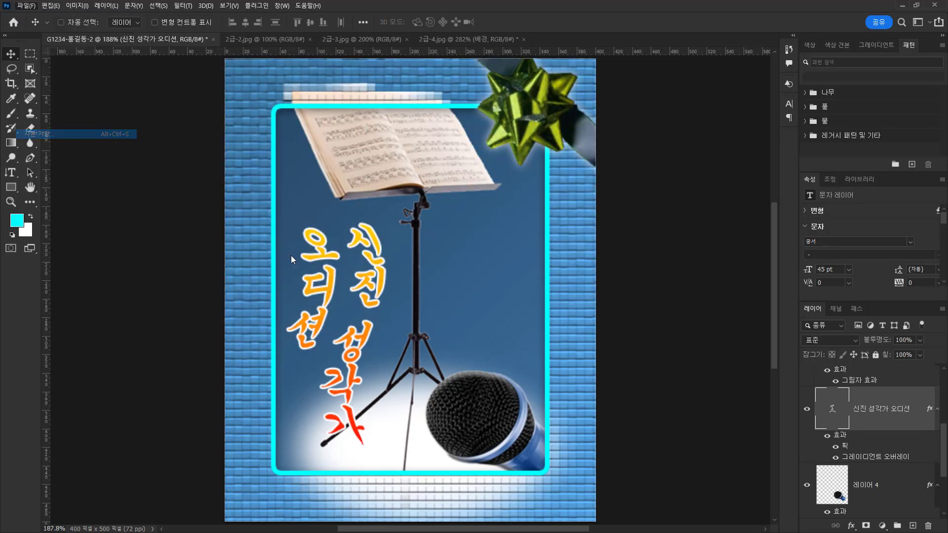
{"action": "left_click", "coordinate": [313, 280]}
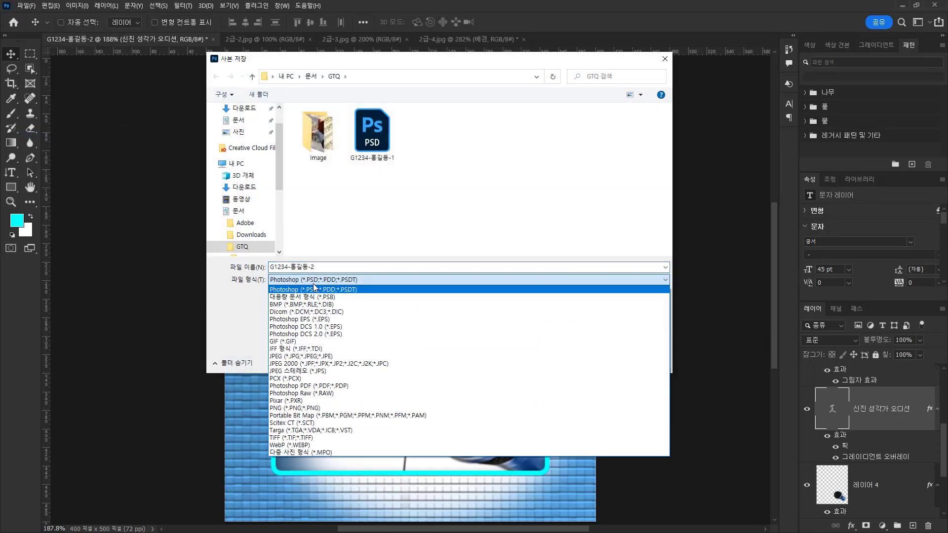
{"action": "left_click", "coordinate": [301, 357]}
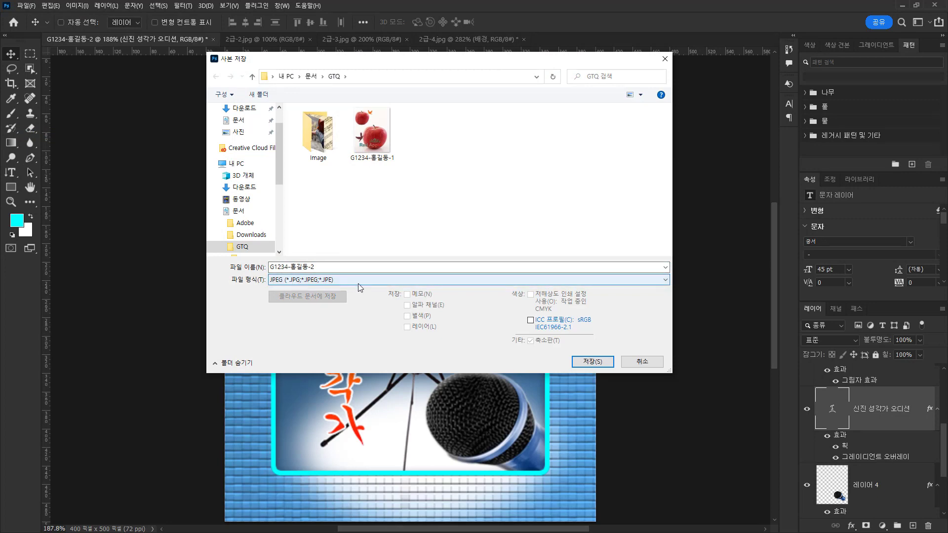
{"action": "left_click", "coordinate": [592, 362]}
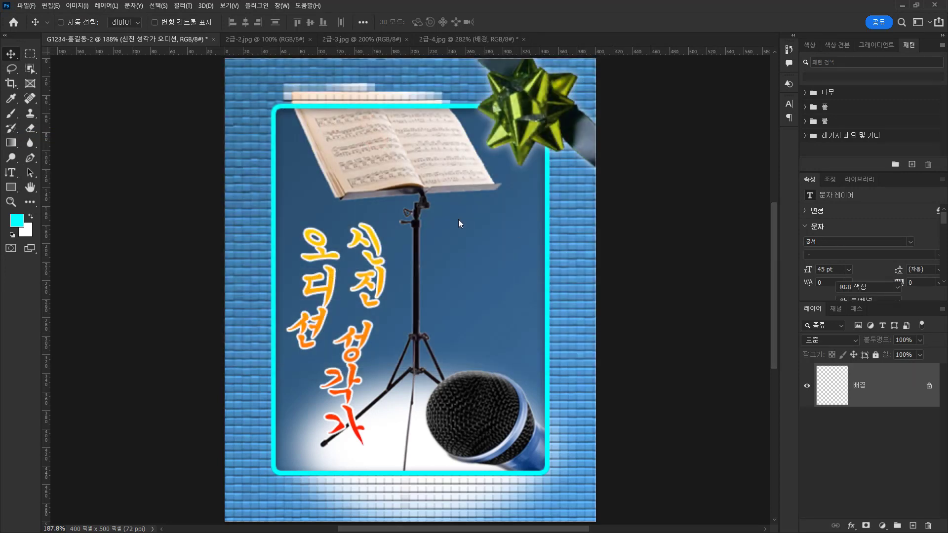
{"action": "left_click_drag", "start_coordinate": [482, 179], "coordinate": [456, 179]}
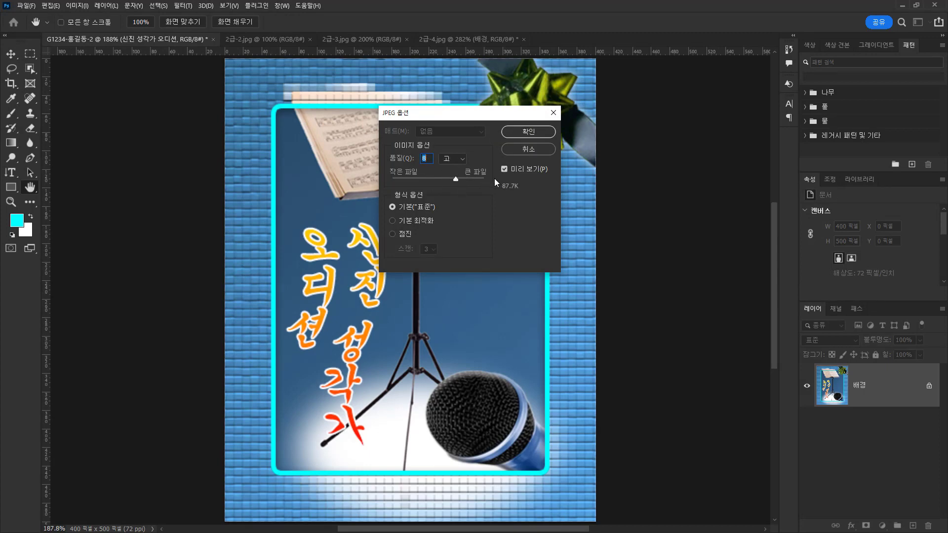
{"action": "left_click", "coordinate": [526, 132]}
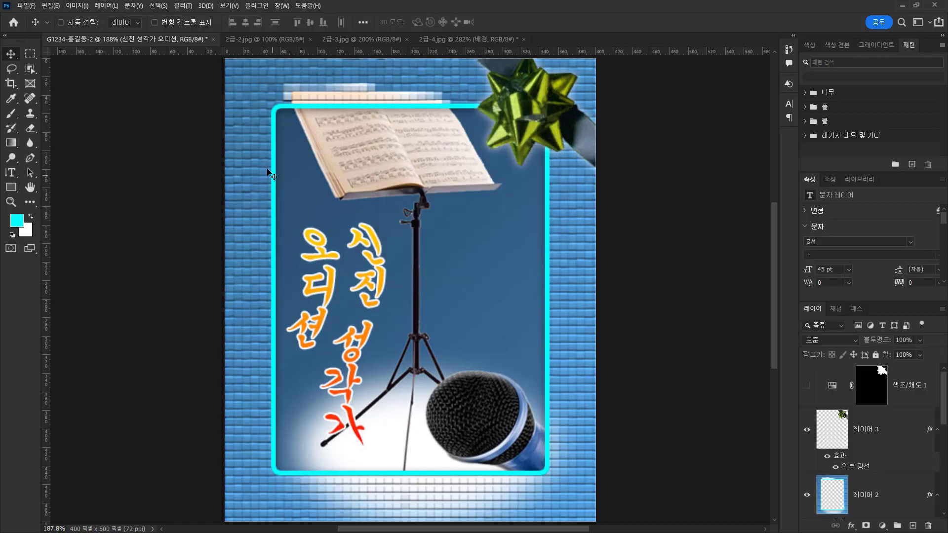
Step: Resize the poster image to 40 × 50 px with its proportions linked
{"action": "left_click", "coordinate": [76, 5]}
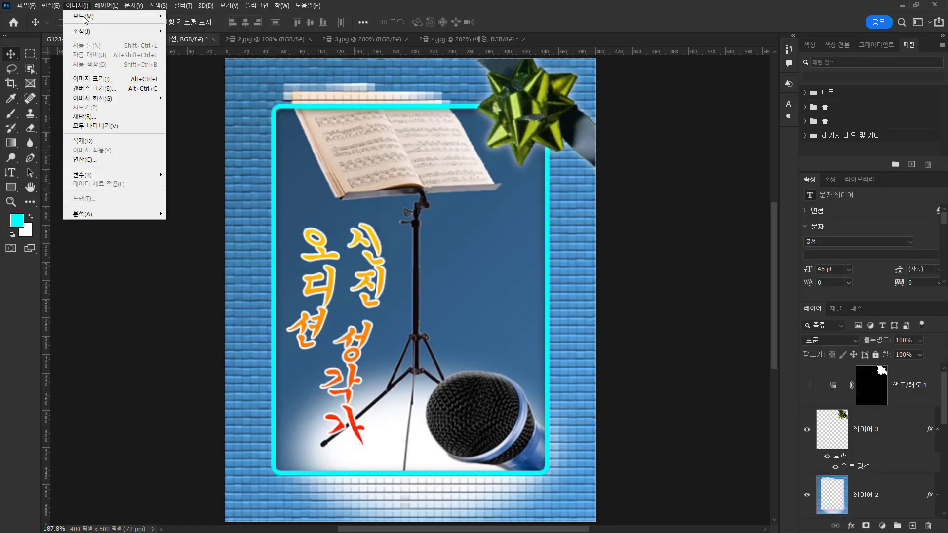
{"action": "left_click", "coordinate": [113, 82]}
{"action": "type", "text": "40"}
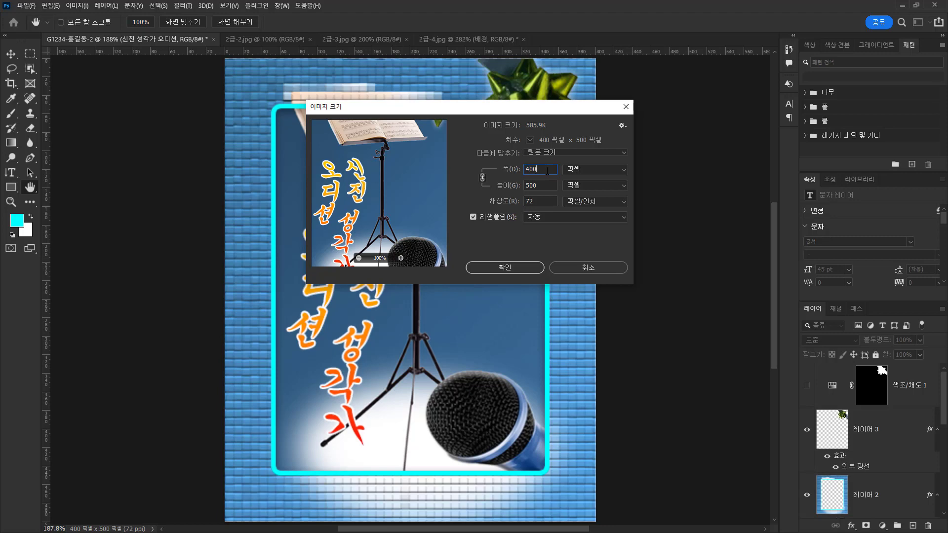
{"action": "left_click", "coordinate": [504, 268]}
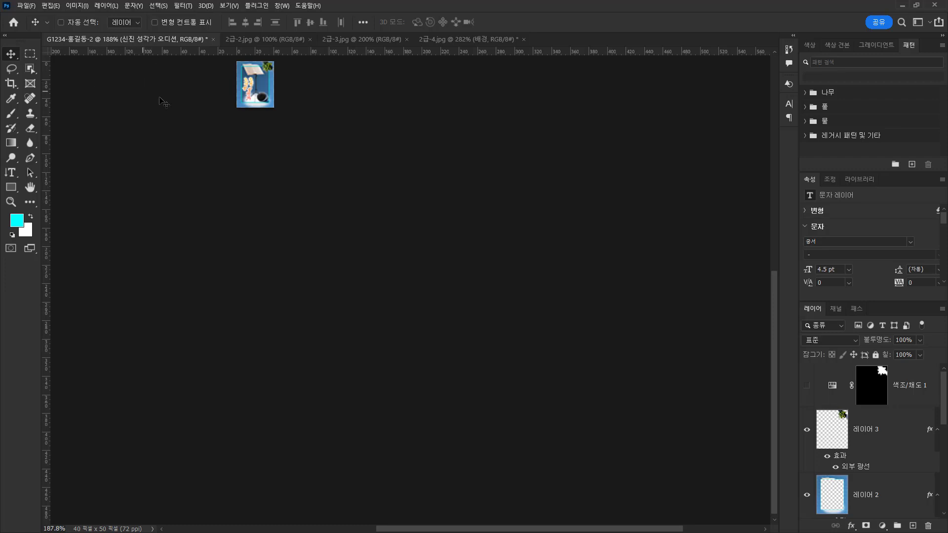
Step: Save the reduced poster as a Photoshop PSD file in the GTQ folder under the suggested file name
{"action": "left_click", "coordinate": [26, 7]}
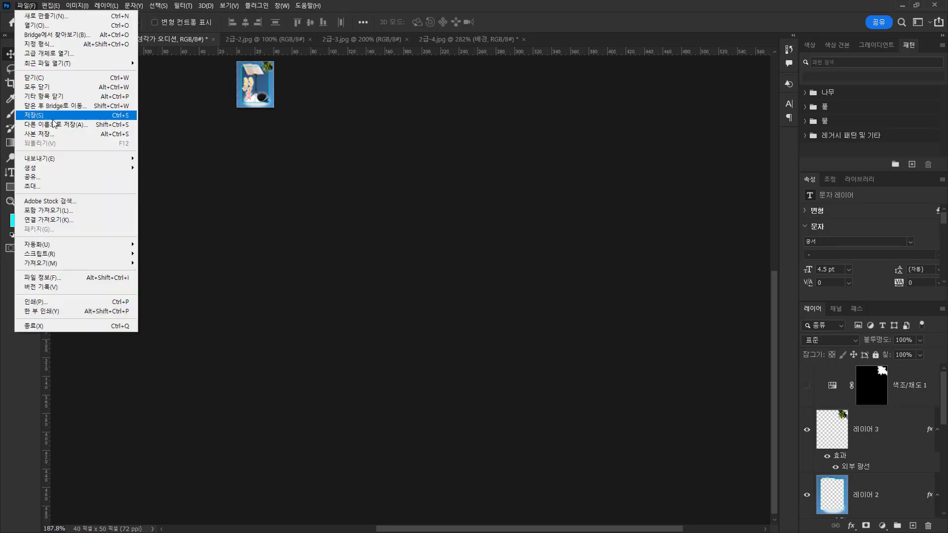
{"action": "left_click", "coordinate": [55, 125]}
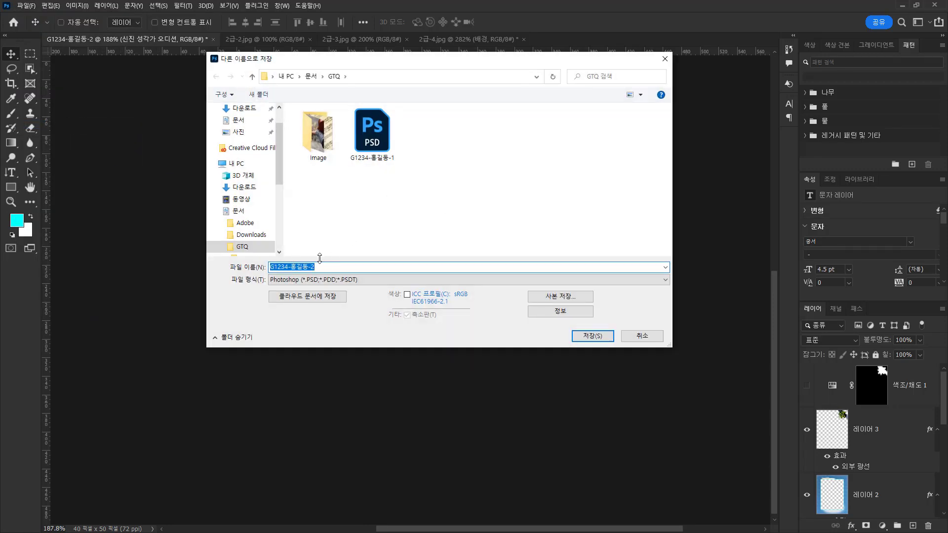
{"action": "left_click", "coordinate": [594, 335]}
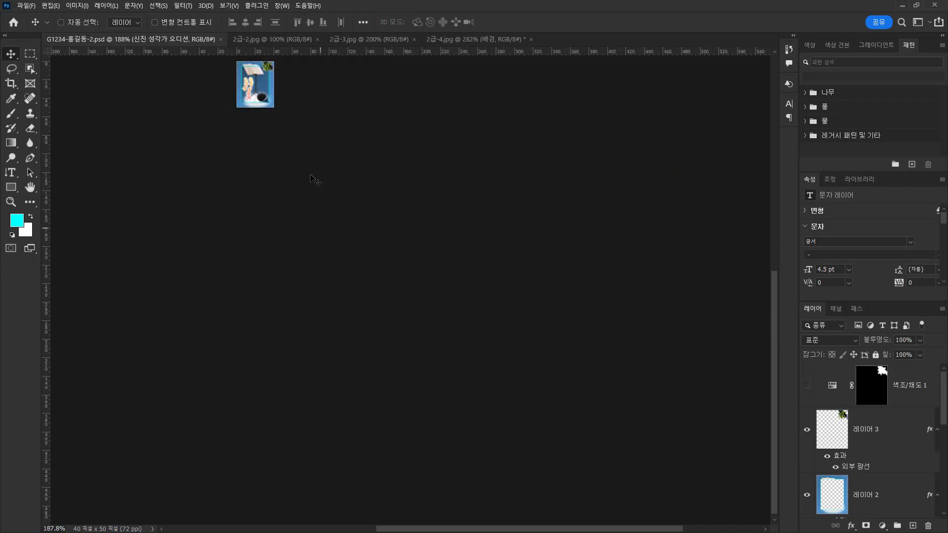